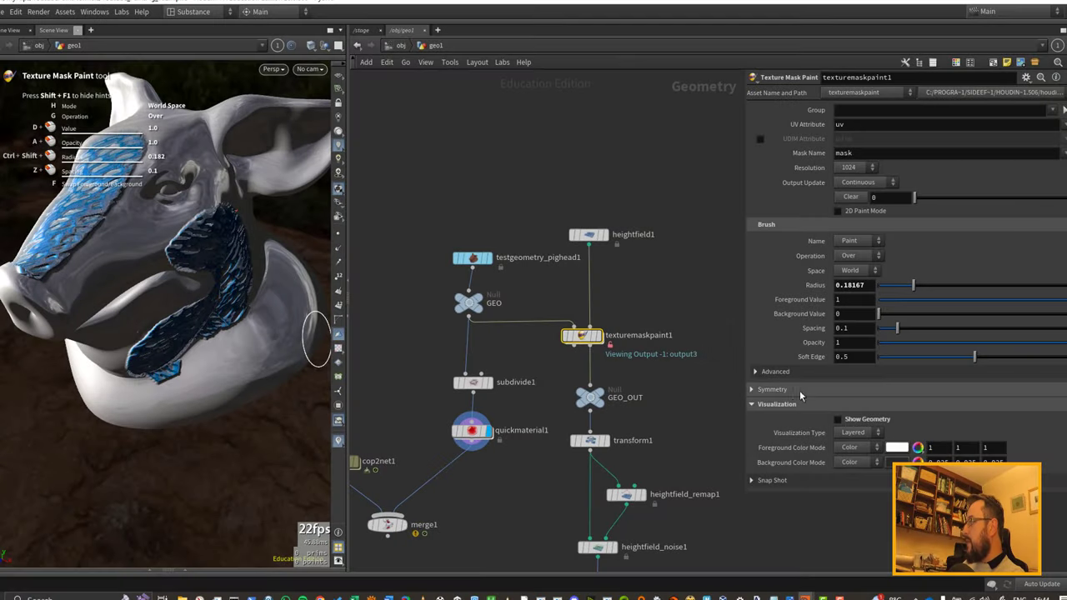
Clear the existing painted mask from the pig head in the texturemaskpaint1 node.
click(850, 197)
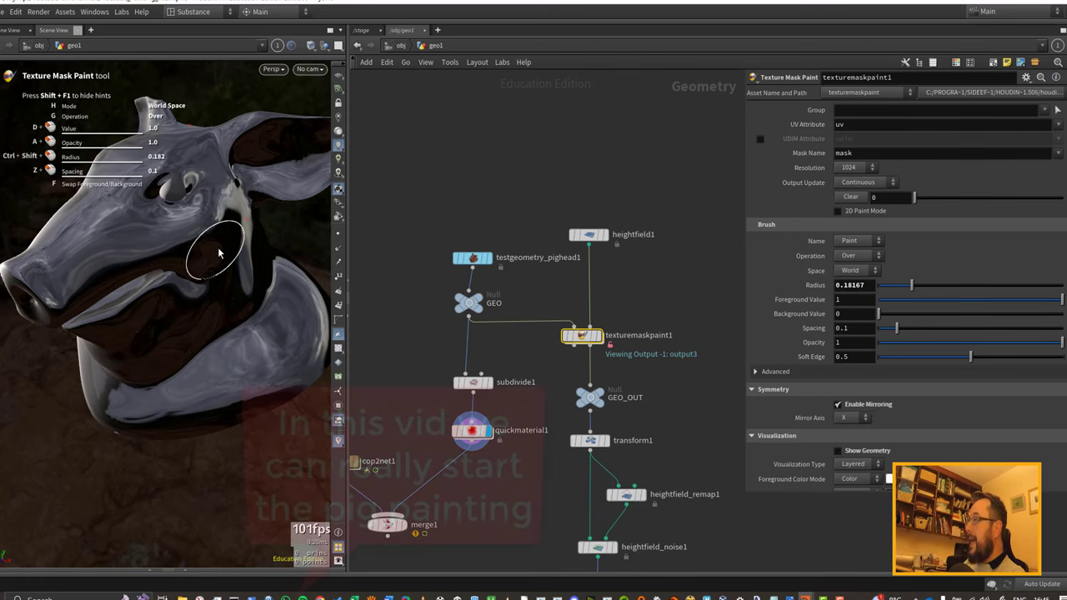
mouse_move(208, 238)
mouse_down()
mouse_move(98, 247)
mouse_move(236, 231)
mouse_move(163, 233)
mouse_up()
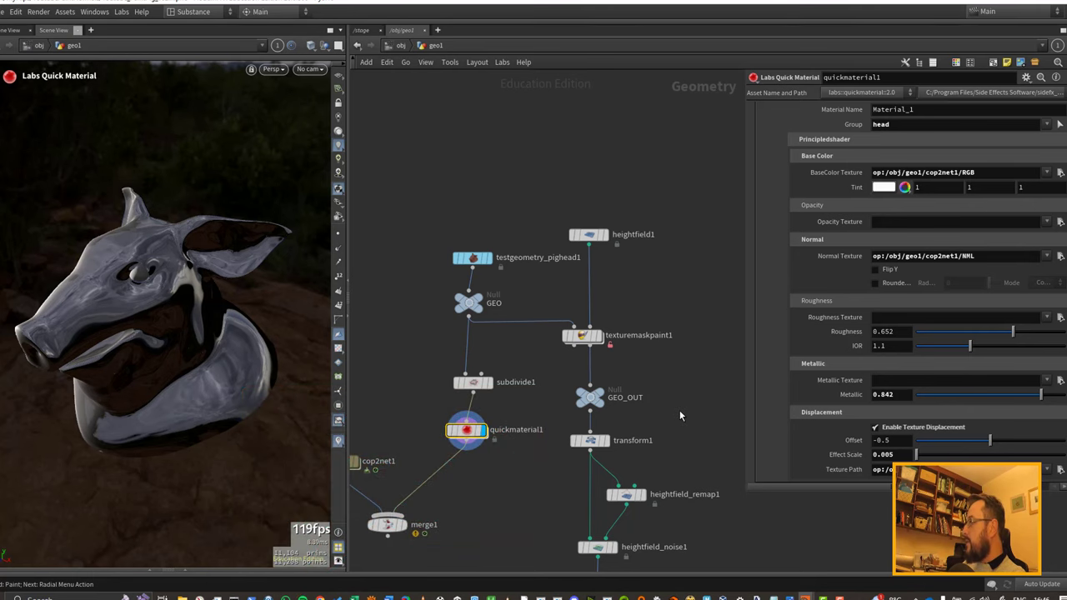
Display the texturemaskpaint1 node and turn on Show Geometry in its visualization settings.
click(600, 338)
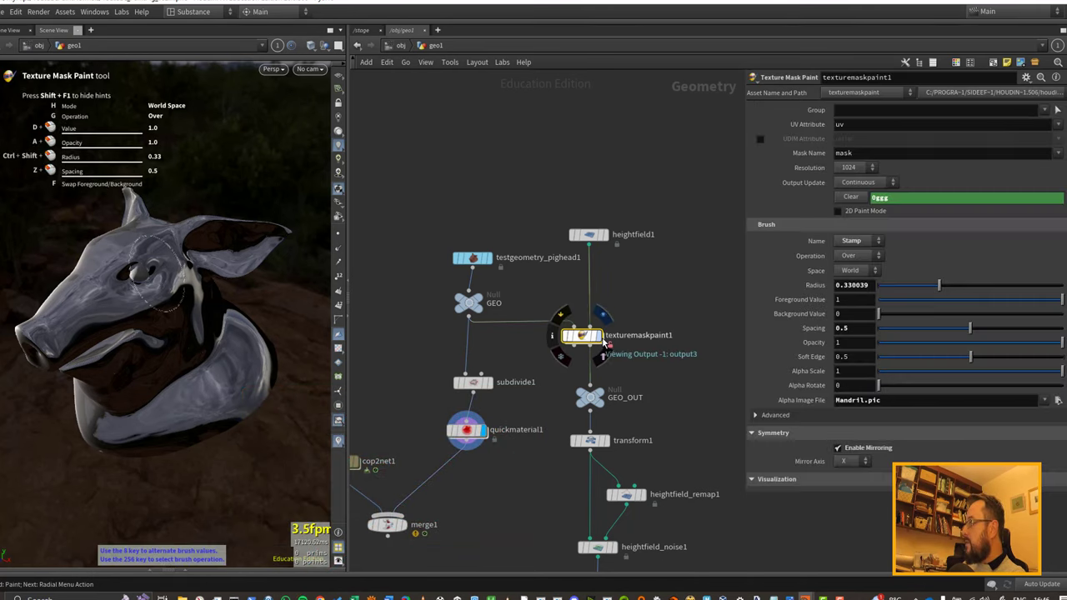
click(600, 338)
click(590, 345)
scroll(858, 409, down, 1)
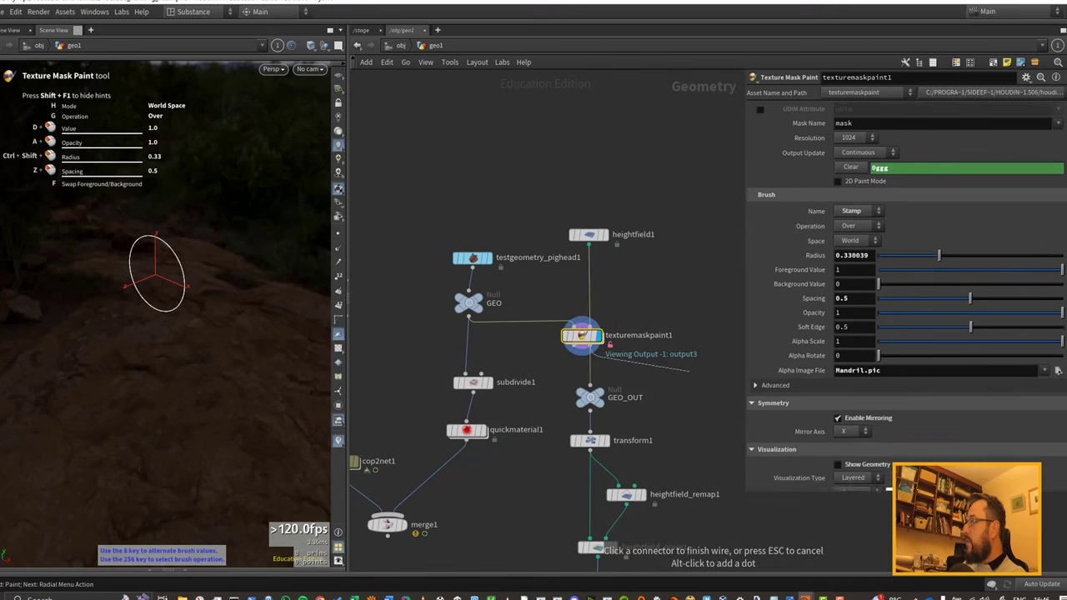
scroll(885, 421, down, 2)
click(838, 422)
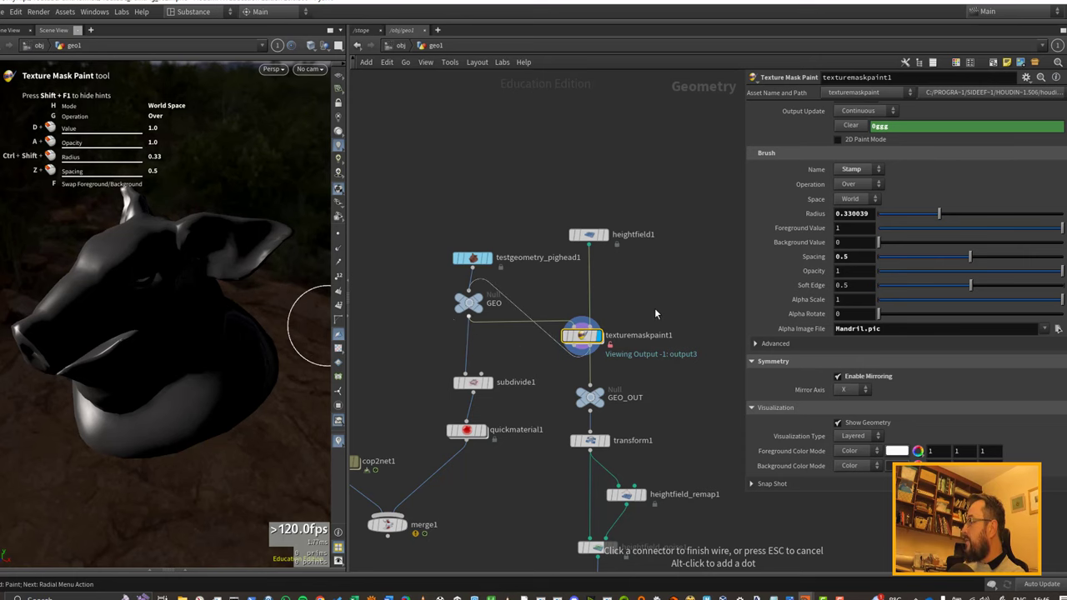
key(Escape)
Enlarge the stamp brush radius to about 0.365, try a Mandril.pic stamp on the pig's forehead and undo it.
scroll(125, 273, up, 1)
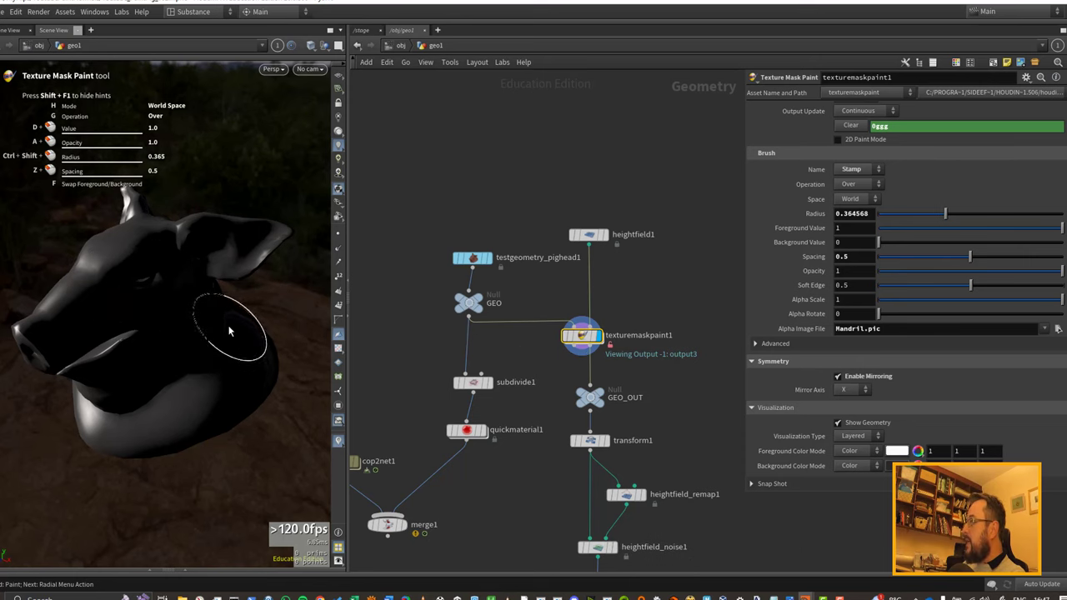
key(c)
click(195, 349)
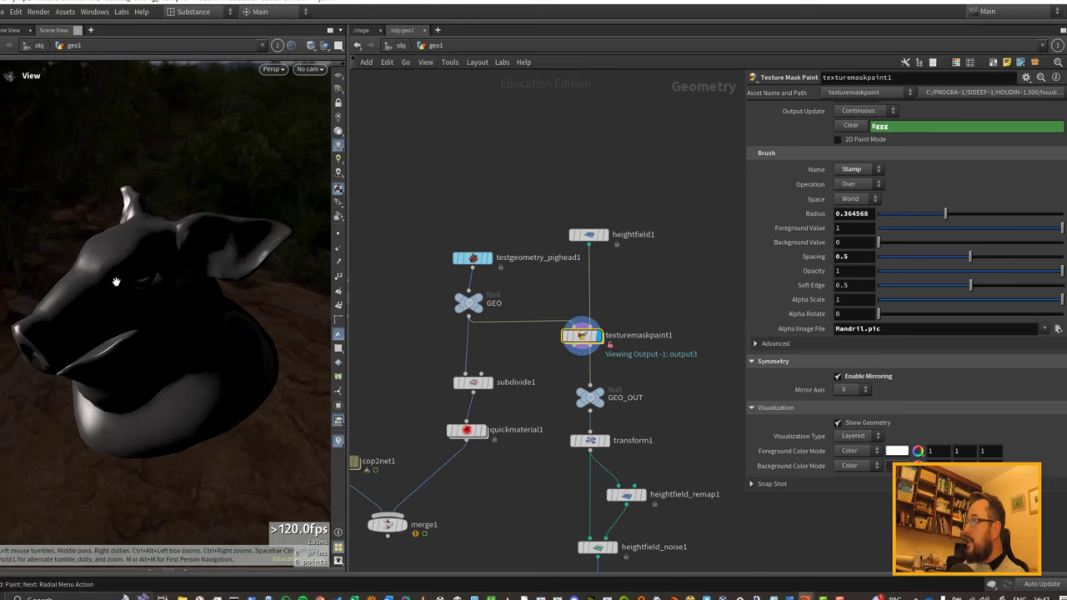
mouse_move(116, 281)
mouse_down()
mouse_move(152, 288)
mouse_move(183, 316)
mouse_move(167, 302)
mouse_up()
key(Return)
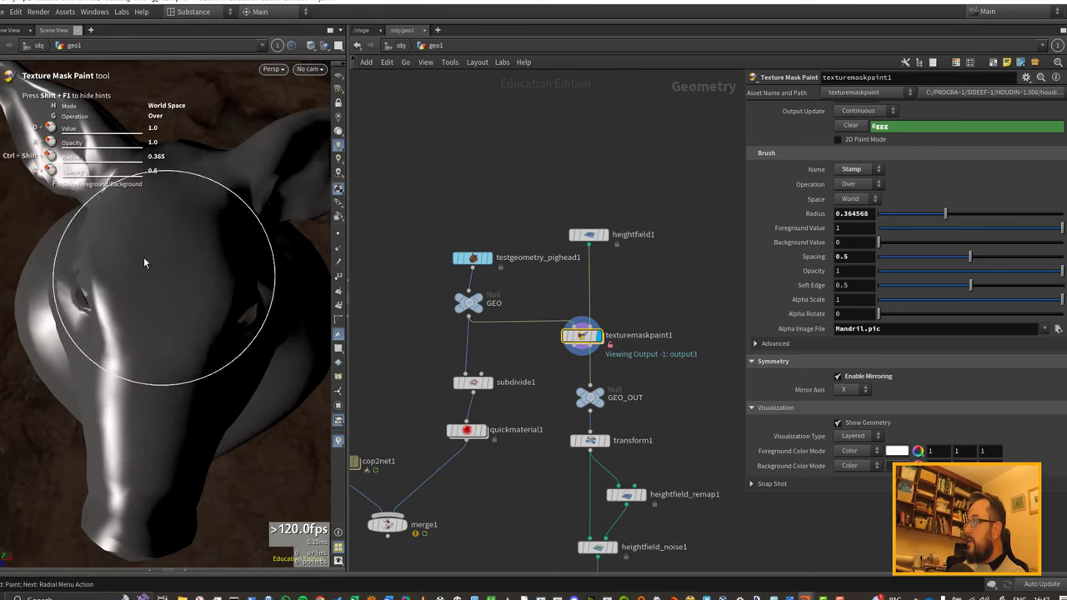
mouse_move(140, 259)
mouse_down()
mouse_move(167, 250)
mouse_move(187, 269)
mouse_move(171, 230)
mouse_up()
key(ctrl+z)
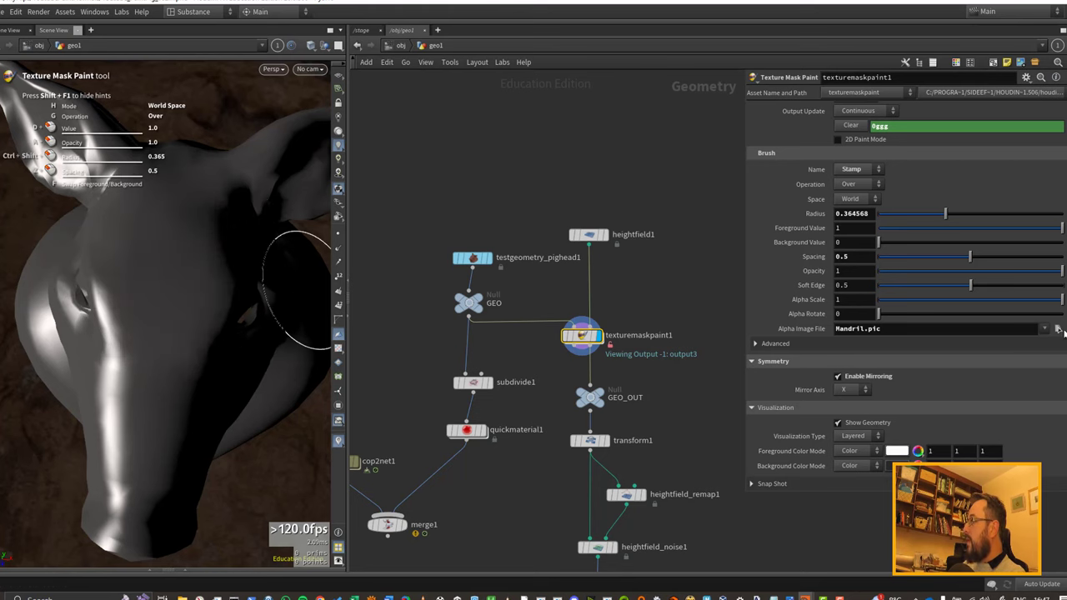
Browse to the $HIP/tex/alphas folder to choose a new alpha image file for the stamp brush.
click(1057, 330)
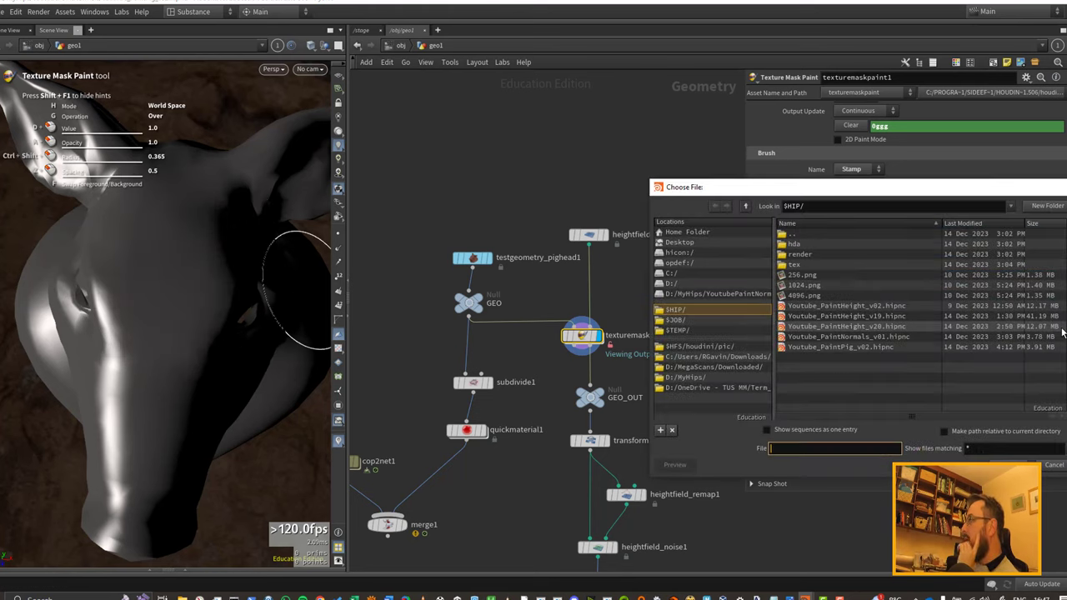
drag(813, 190, 587, 157)
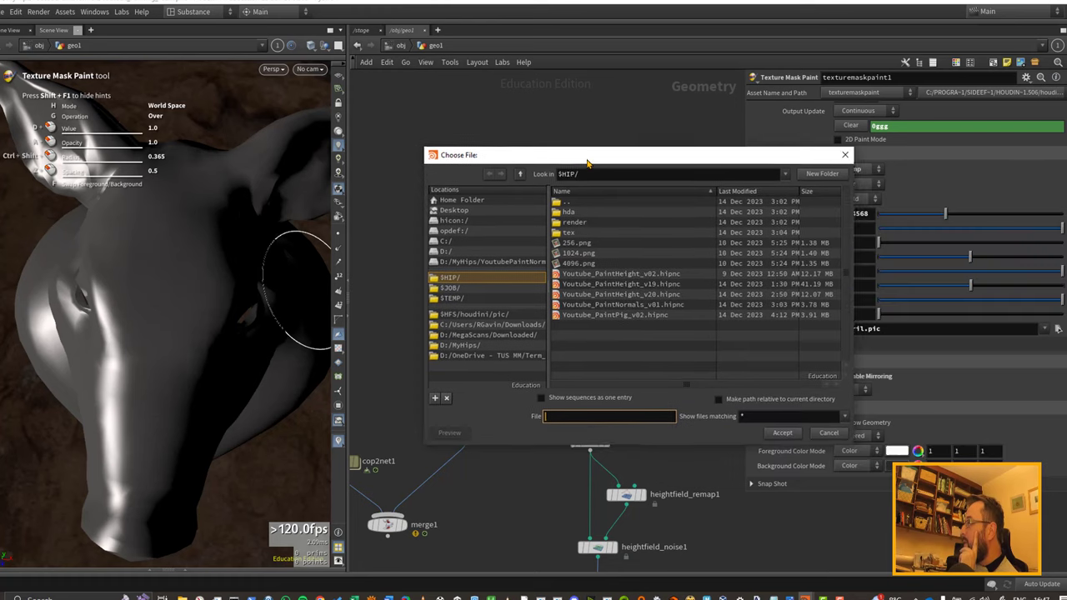
double_click(605, 229)
double_click(621, 211)
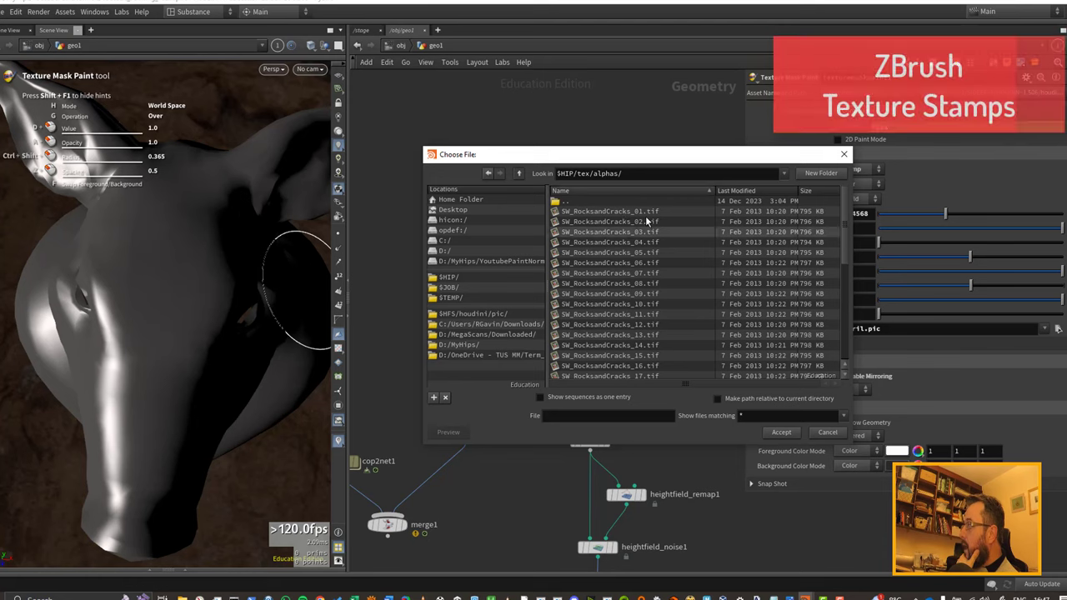
Show image thumbnails in the file chooser and enlarge its window to fit more previews.
right_click(657, 216)
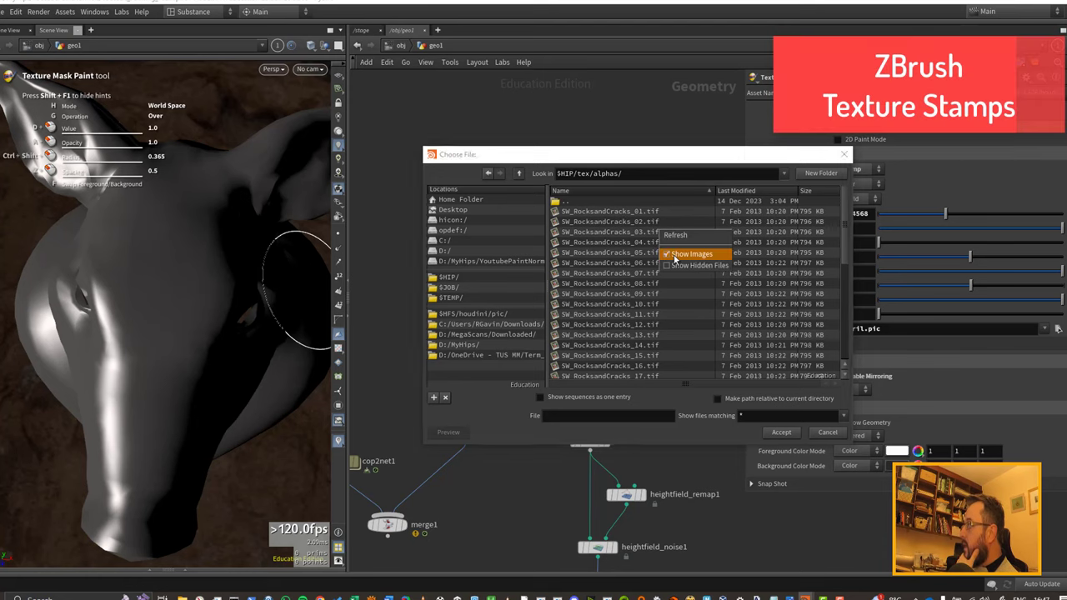
click(673, 254)
drag(617, 156, 575, 70)
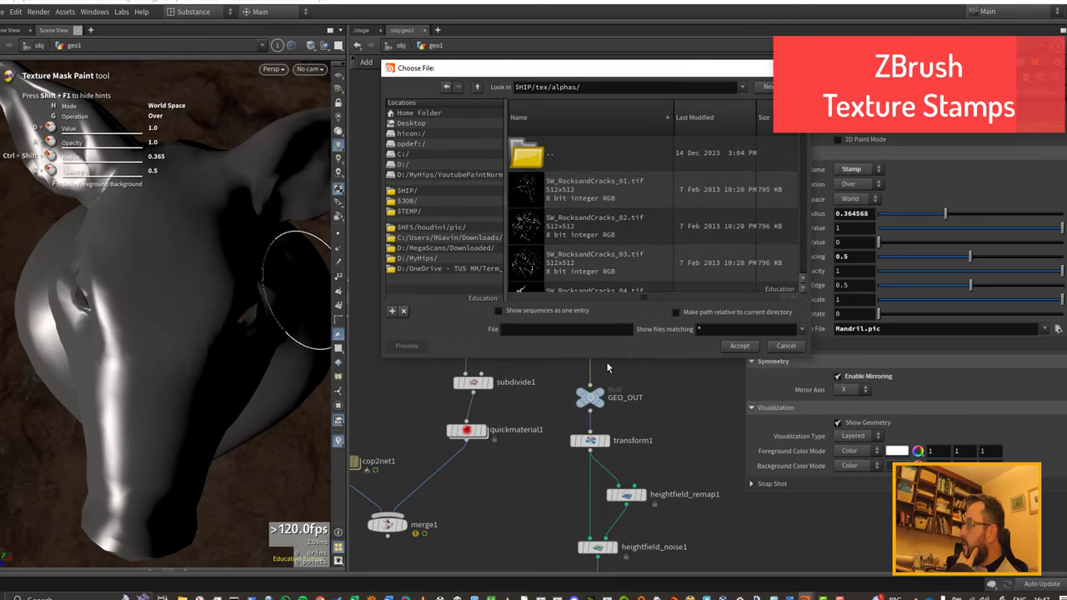
drag(633, 358, 633, 545)
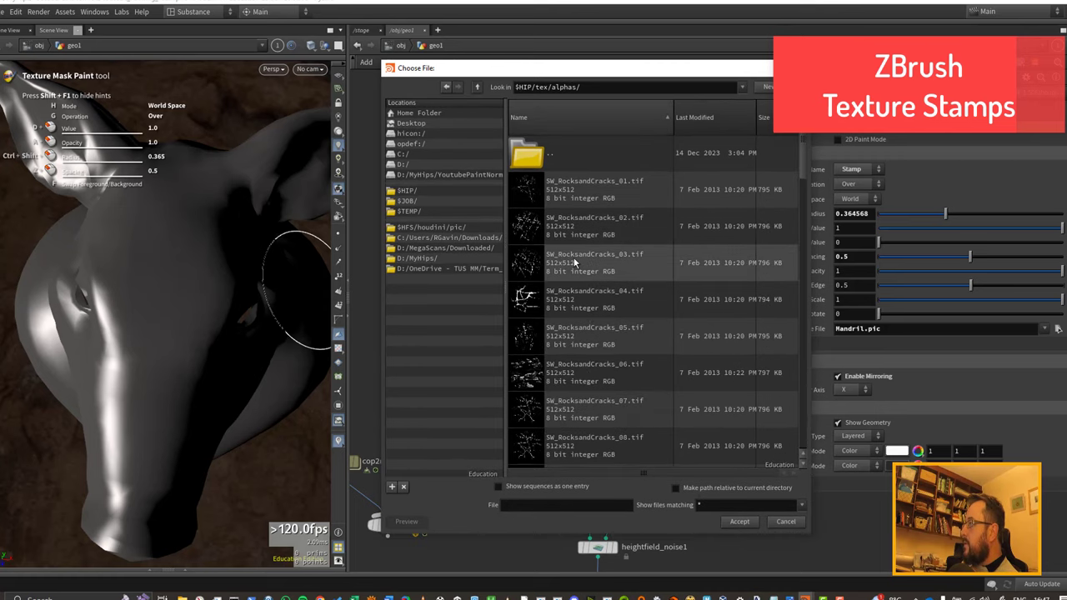
Load SW_RocksandCracks_08.tif as the stamp's alpha image and stamp the cracks on the pig's forehead.
click(552, 266)
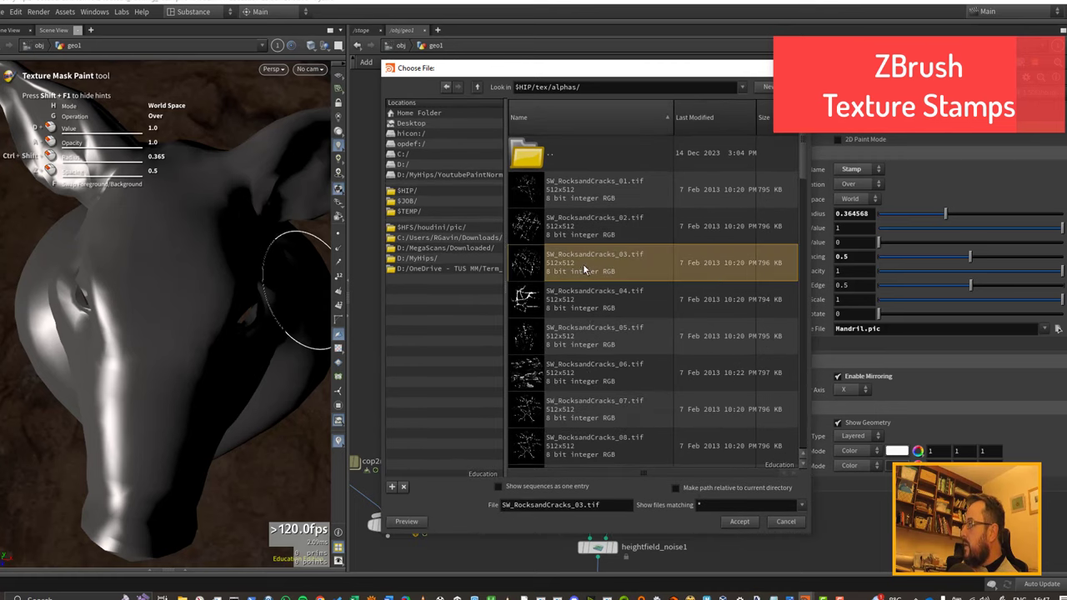
click(739, 520)
click(156, 276)
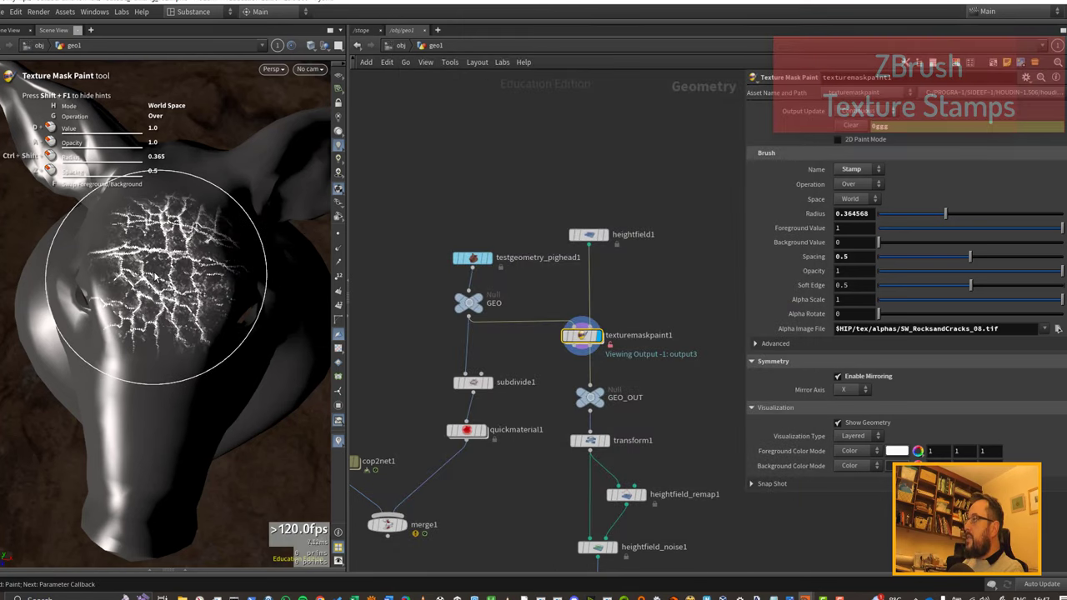
Enlarge the brush radius to about 0.986 and stamp more cracks over the side of the pig's head from different angles.
alt+scroll(175, 270, up, 3)
mouse_move(178, 293)
mouse_down()
mouse_move(192, 200)
mouse_move(162, 254)
mouse_move(143, 228)
mouse_move(233, 273)
mouse_move(89, 220)
mouse_move(262, 226)
mouse_move(167, 238)
mouse_move(195, 235)
mouse_move(191, 257)
mouse_up()
key(Return)
scroll(191, 256, up, 5)
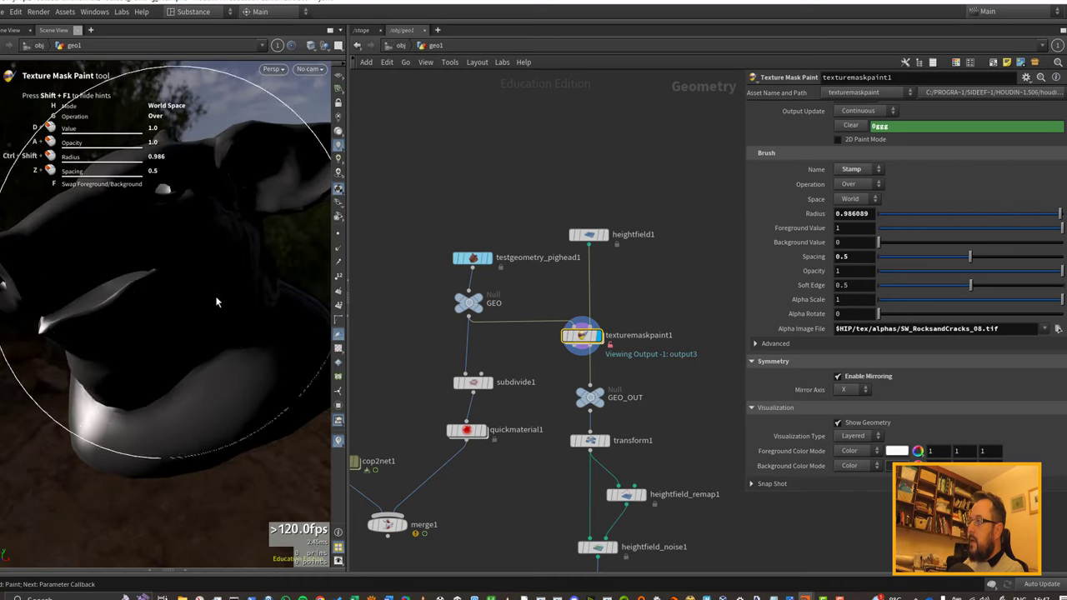
click(213, 294)
key(Escape)
mouse_move(213, 293)
mouse_down()
mouse_move(219, 281)
mouse_move(174, 258)
mouse_move(228, 234)
mouse_move(172, 236)
mouse_move(198, 249)
mouse_move(189, 218)
mouse_move(212, 222)
mouse_up()
key(Return)
click(198, 248)
key(Escape)
key(Return)
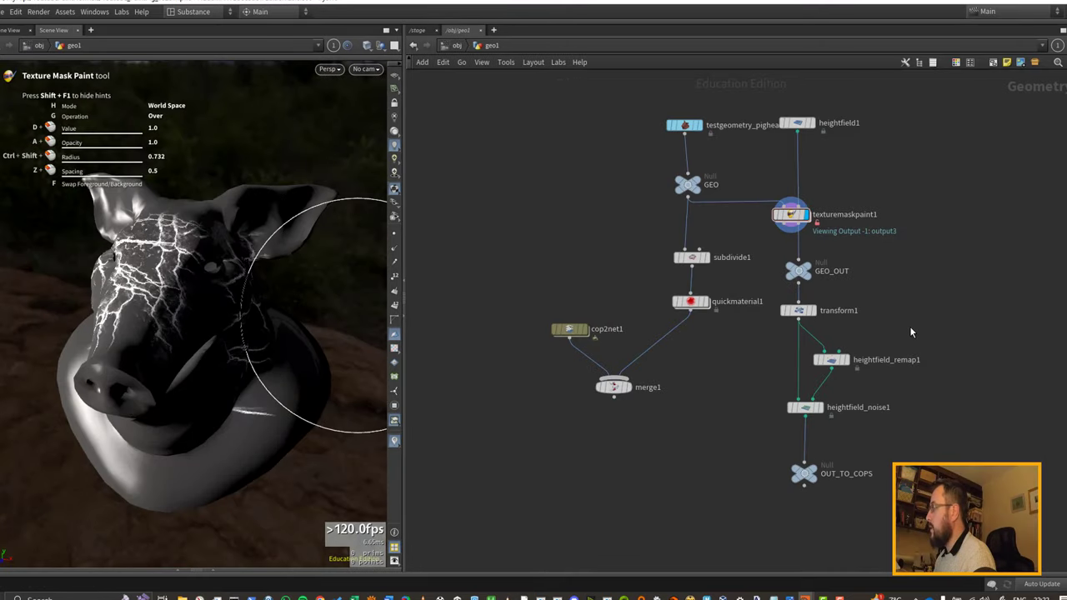
Display the heightfield_noise1 node and frame its terrain to inspect the raised crack shapes up close.
middle_drag(887, 370, 873, 283)
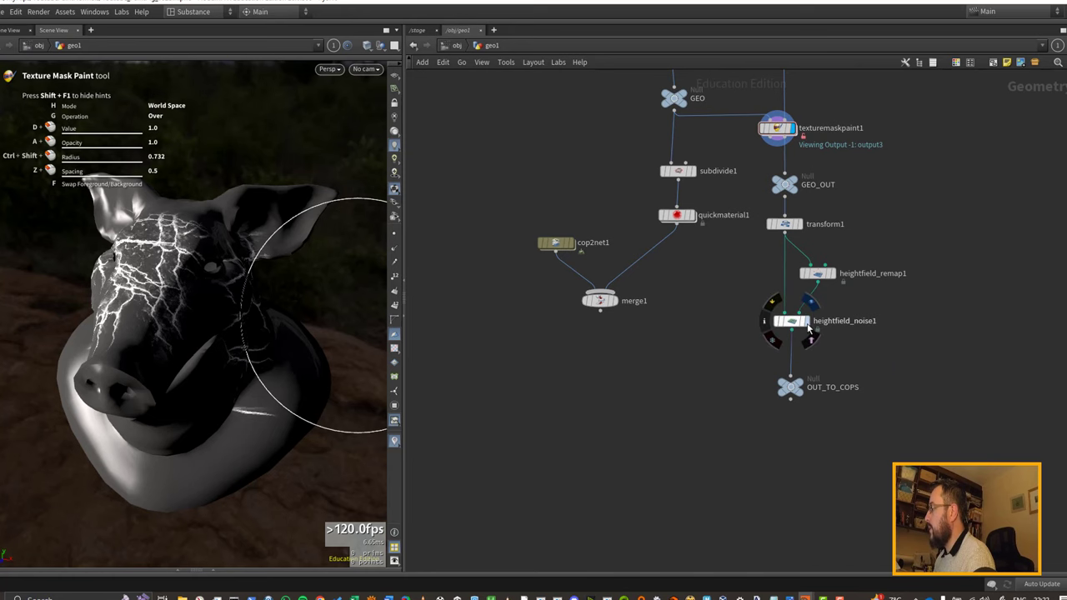
click(805, 321)
key(space+g)
right_drag(219, 295, 187, 323)
drag(187, 323, 100, 331)
scroll(98, 331, up, 4)
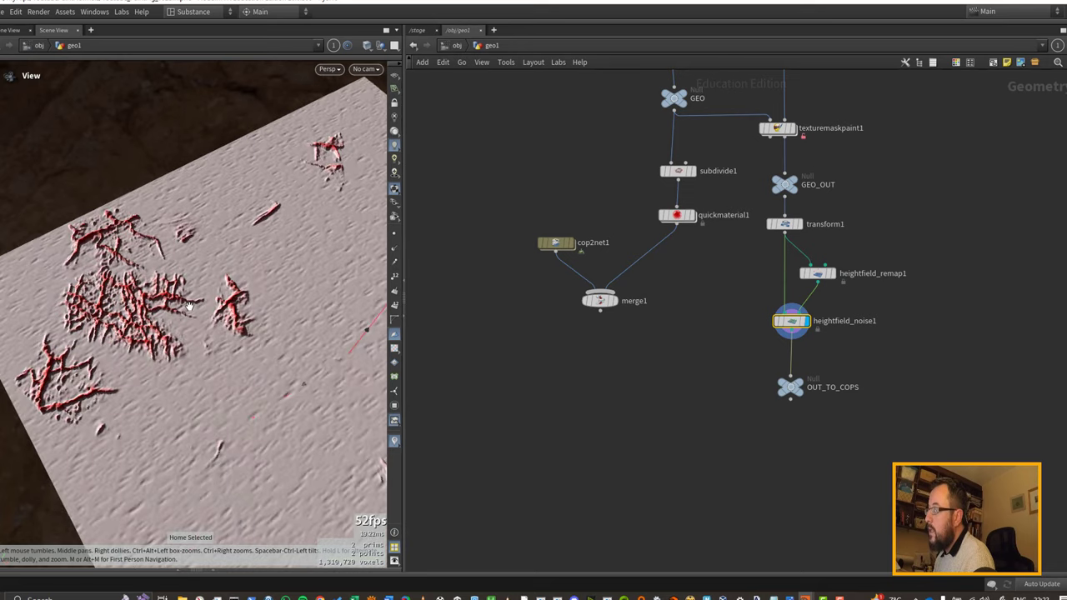
middle_drag(290, 327, 259, 309)
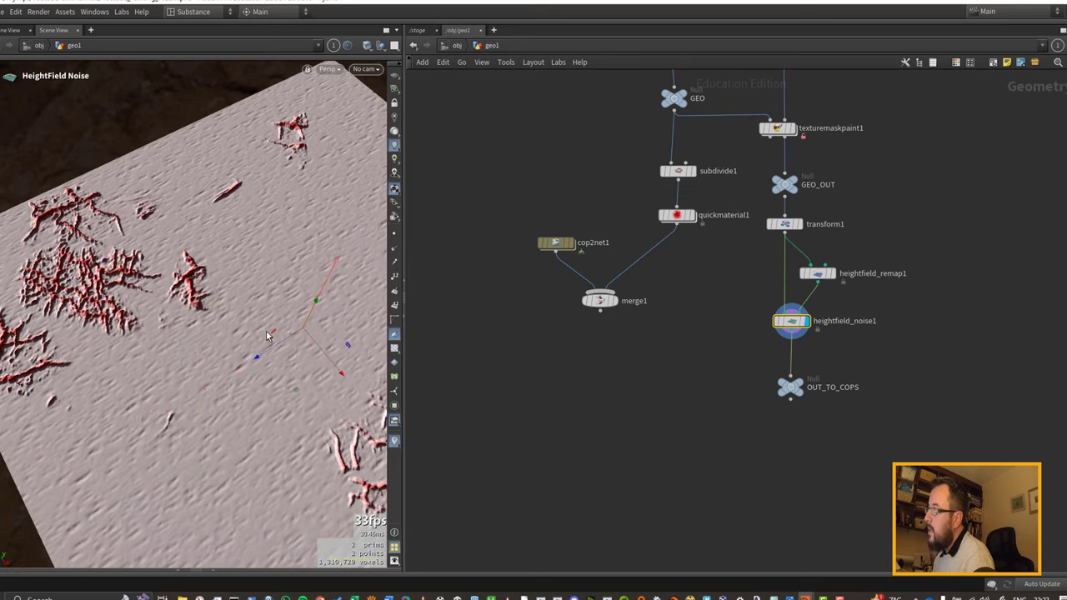
Move the first point of the heightfield_remap1 mask ramp to position 0.157009.
click(815, 274)
key(p)
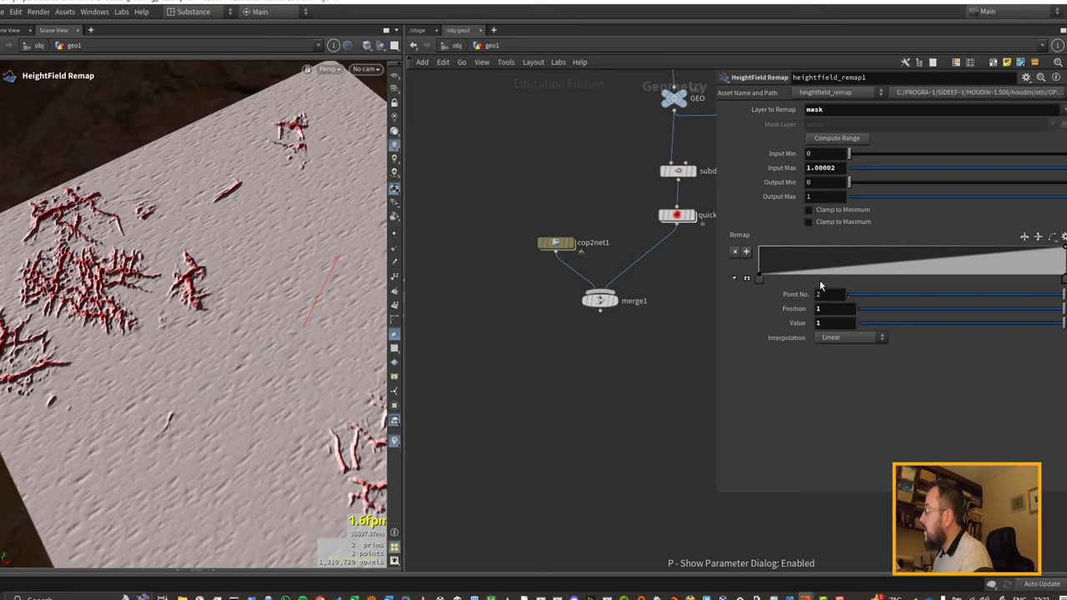
drag(762, 284, 807, 285)
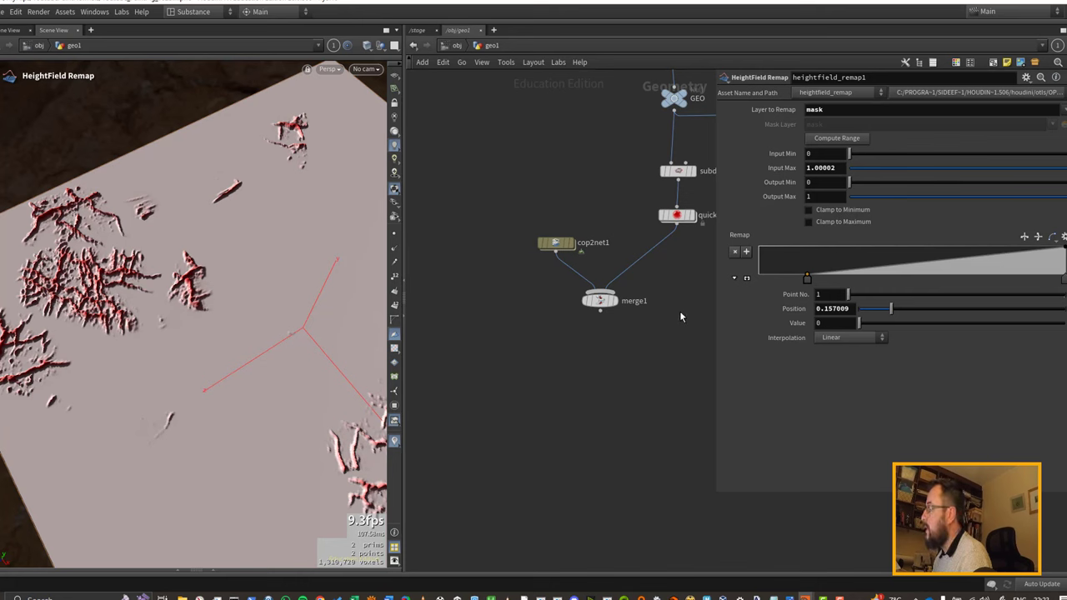
Select the texturemaskpaint1 node to review its brush parameters.
middle_drag(678, 311, 473, 418)
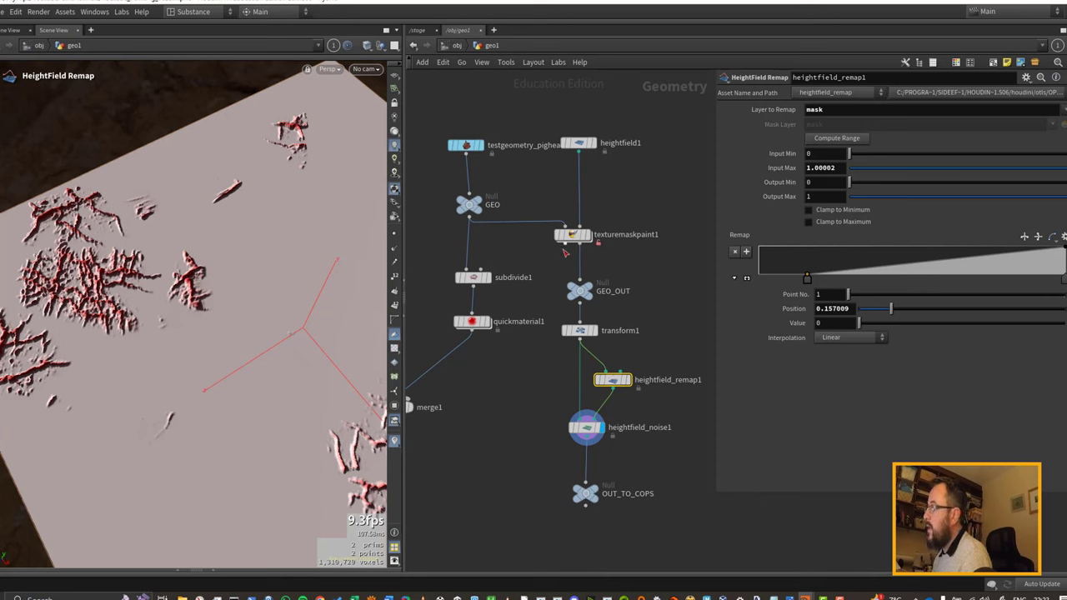
click(574, 237)
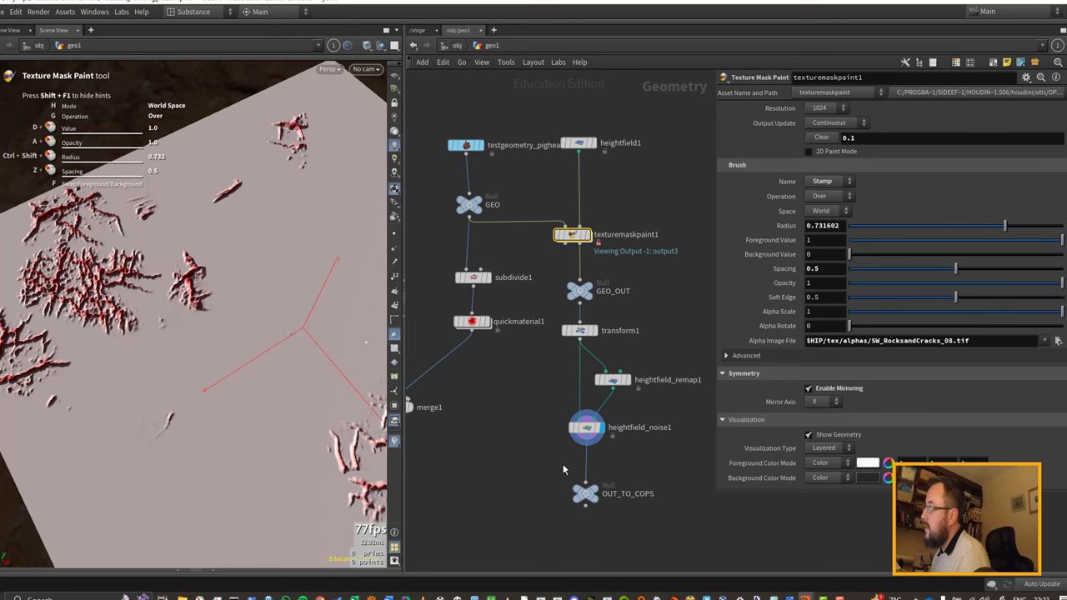
middle_drag(561, 469, 531, 370)
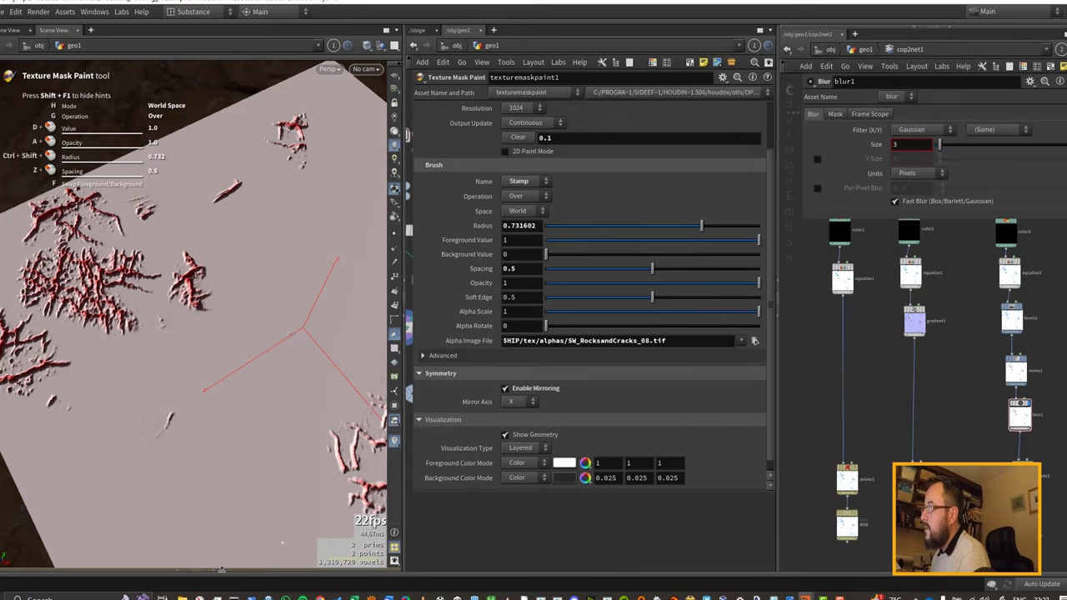
Reveal the composite view and display the equalize1 node of cop2net1, following its branch down to the RGB output.
click(202, 570)
scroll(902, 302, up, 3)
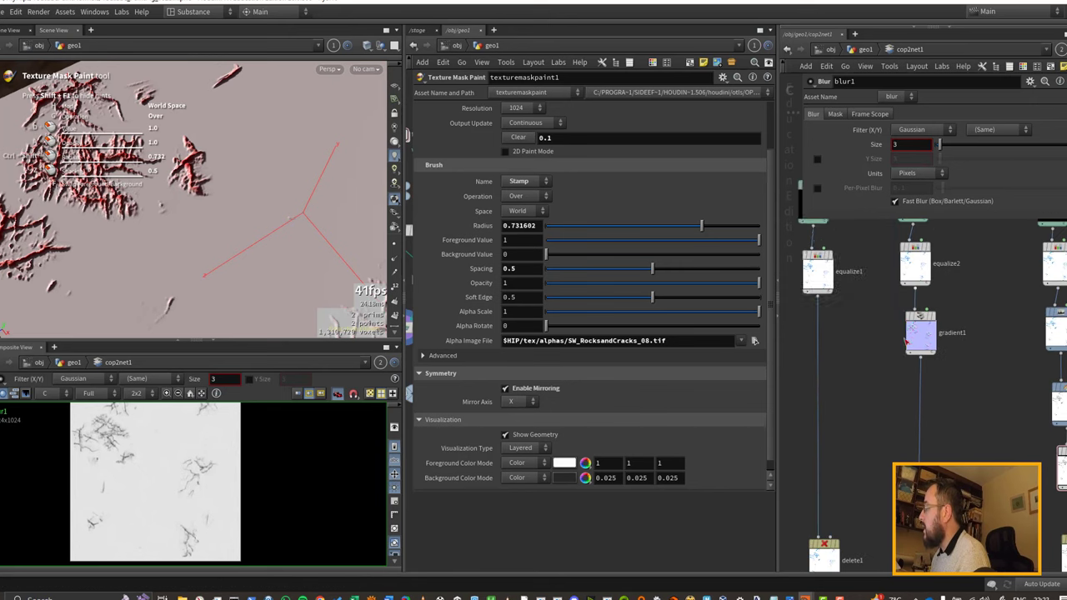
middle_drag(907, 374, 920, 553)
scroll(919, 550, down, 1)
scroll(951, 255, up, 1)
middle_drag(848, 435, 886, 379)
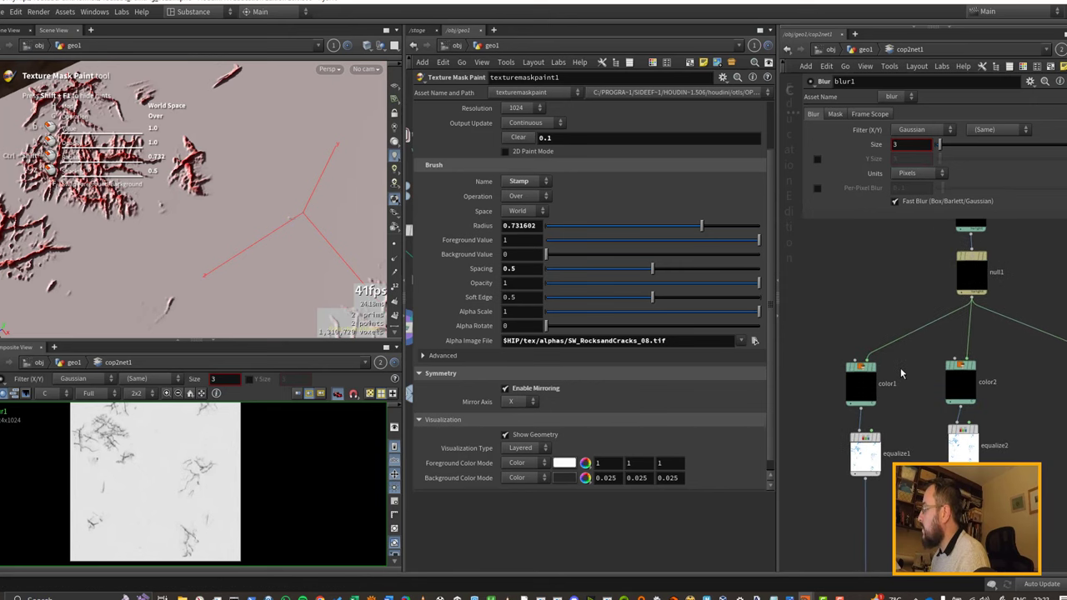
click(865, 450)
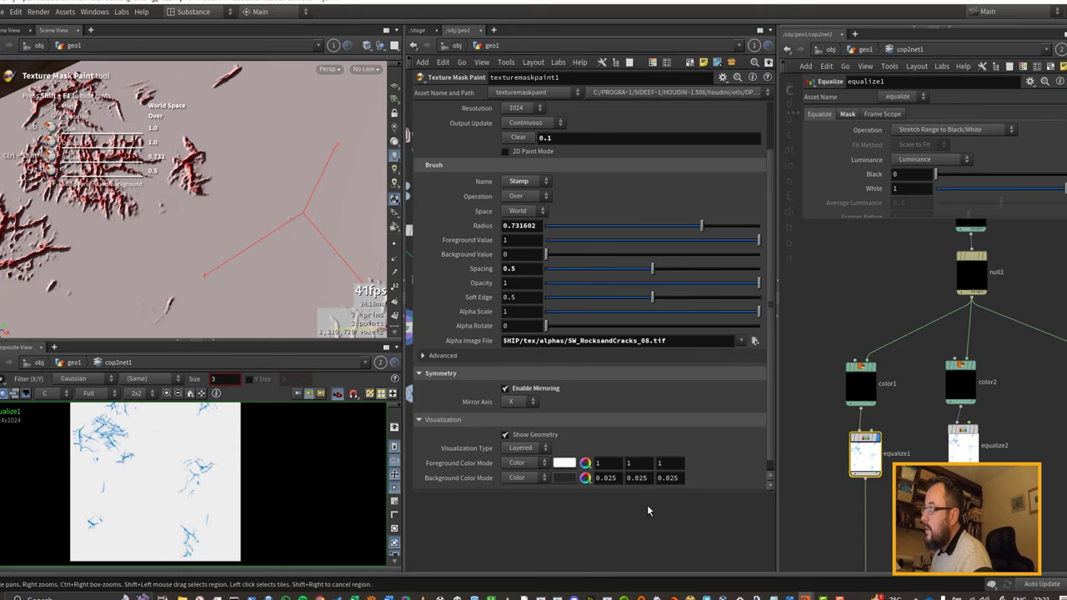
mouse_move(878, 457)
middle_down()
mouse_move(829, 302)
mouse_move(863, 299)
middle_up()
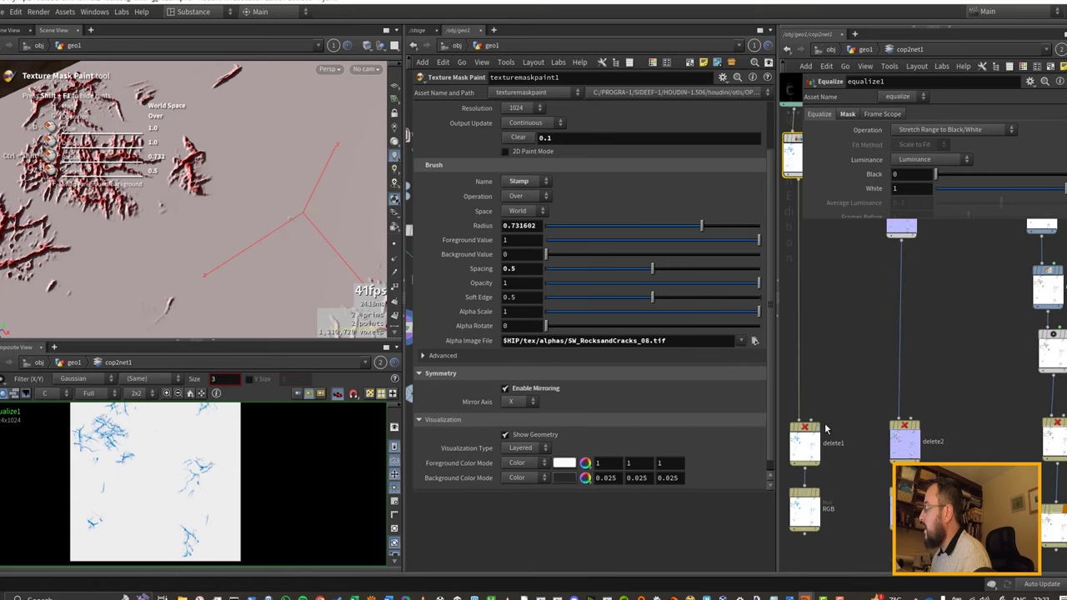
middle_drag(840, 362, 880, 400)
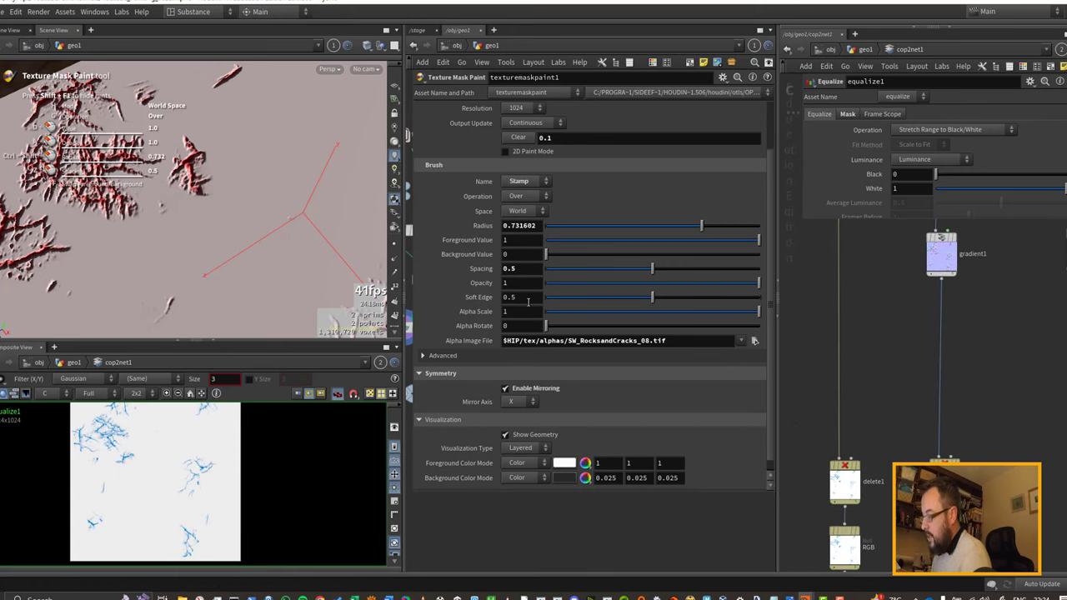
Display the quickmaterial1 node with its parameters and inspect the textured cracks around the pig's face.
key(p)
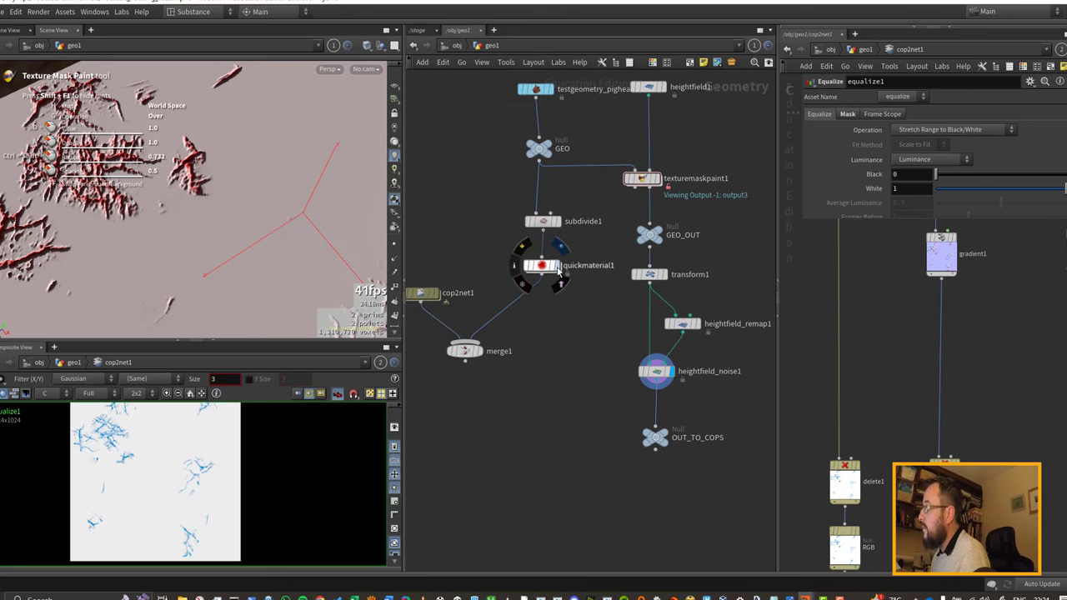
click(556, 267)
key(p)
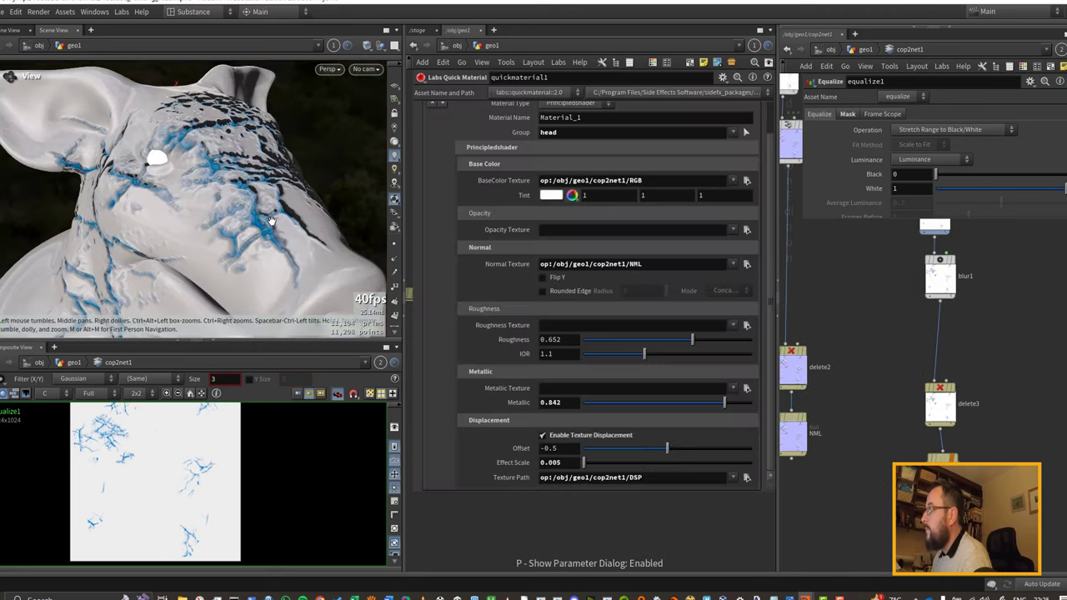
mouse_move(271, 222)
mouse_down()
mouse_move(254, 200)
mouse_move(227, 202)
mouse_move(281, 207)
mouse_move(268, 156)
mouse_move(254, 171)
mouse_up()
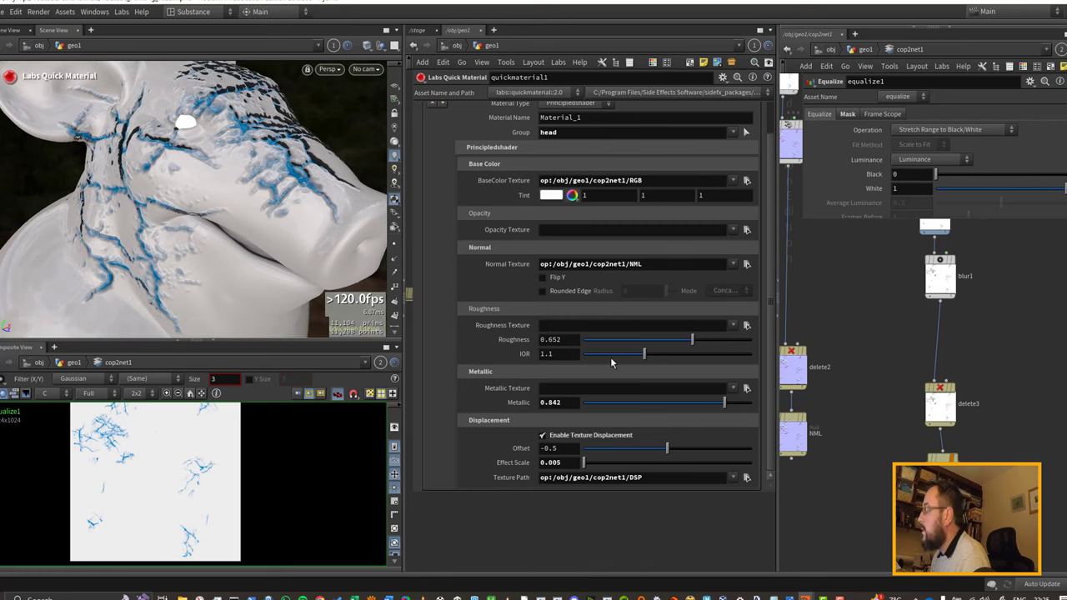
Set quickmaterial1's Metallic to 1 and enable Flip Y for its normal texture, checking the cracks on the pig's face.
drag(692, 403, 757, 408)
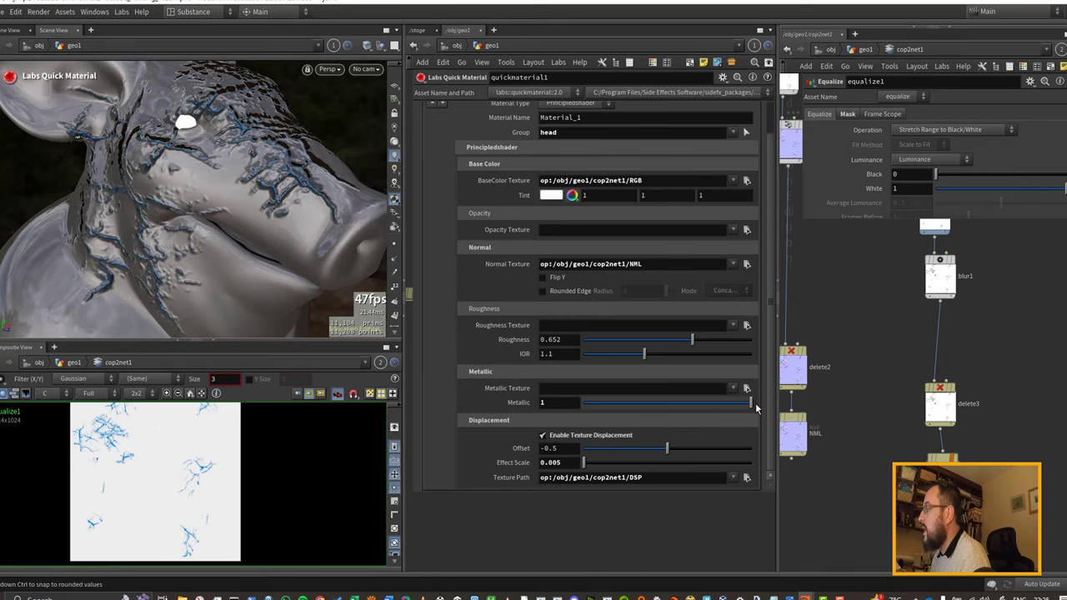
click(543, 278)
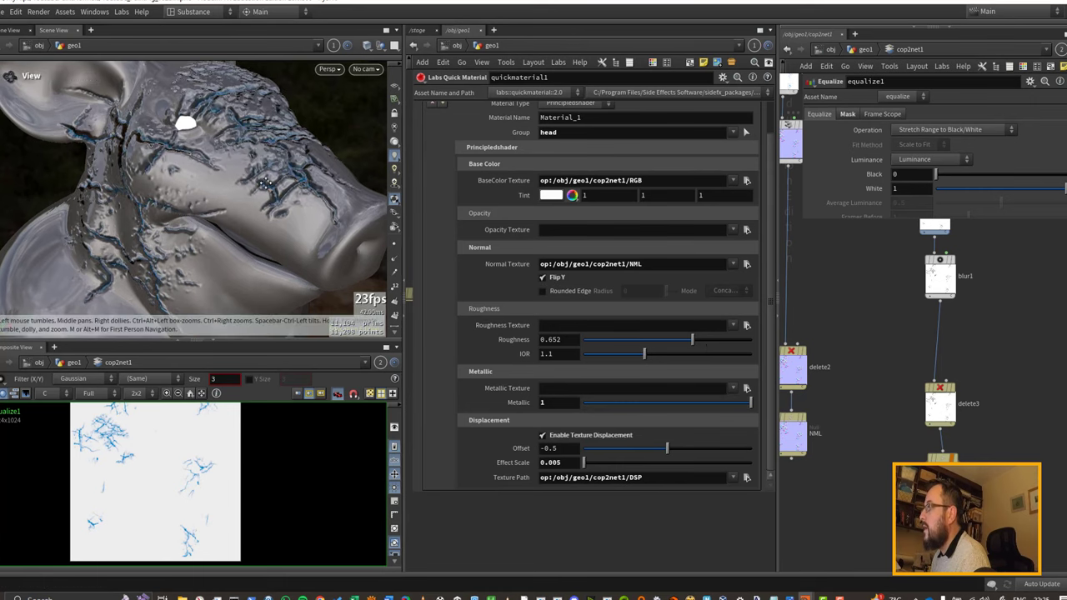
alt+middle_drag(287, 173, 262, 211)
alt+drag(261, 210, 233, 213)
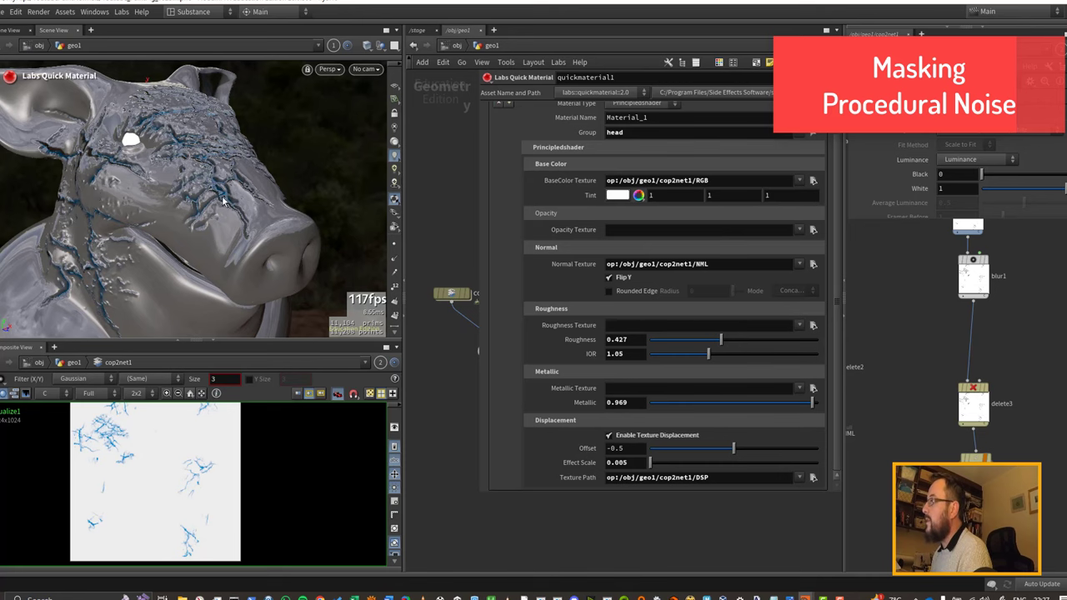
Select texturemaskpaint1 and load SW_RocksandCracks_31.tif as its brush alpha image.
key(p)
middle_drag(630, 201, 590, 266)
click(641, 244)
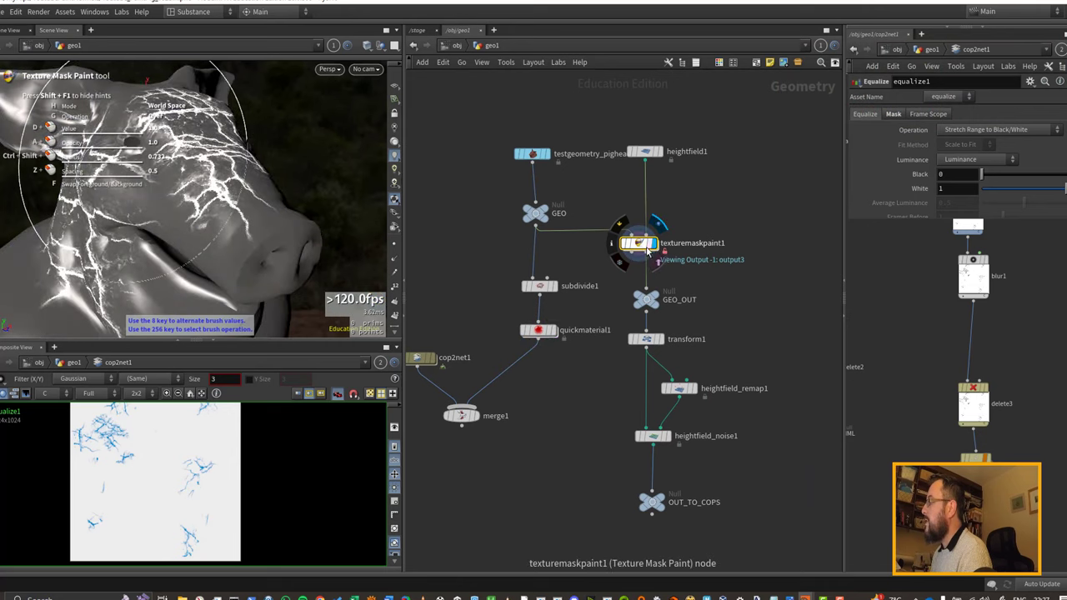
key(p)
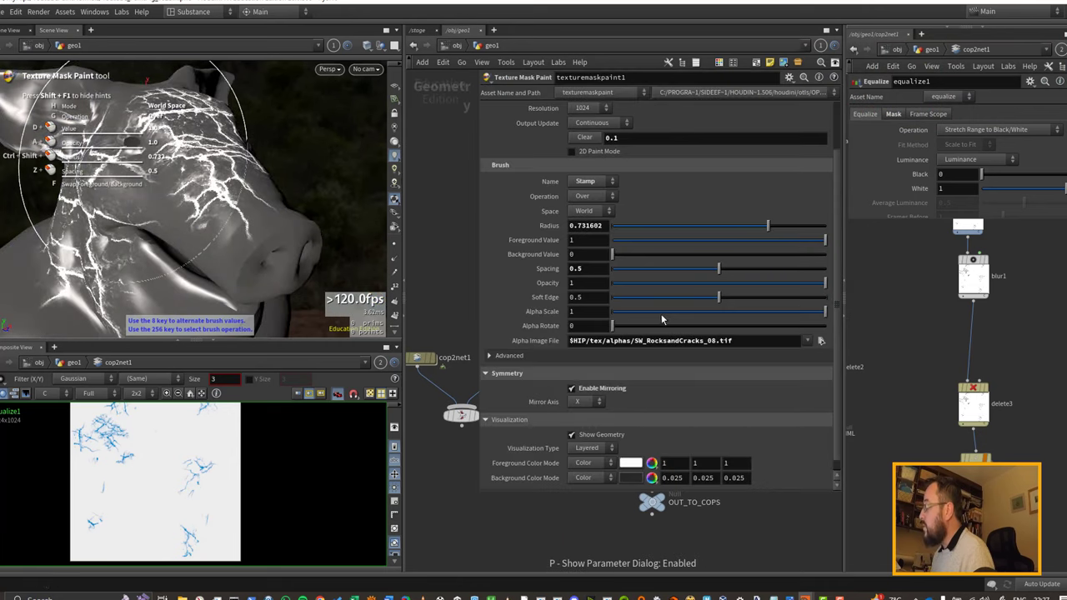
click(821, 340)
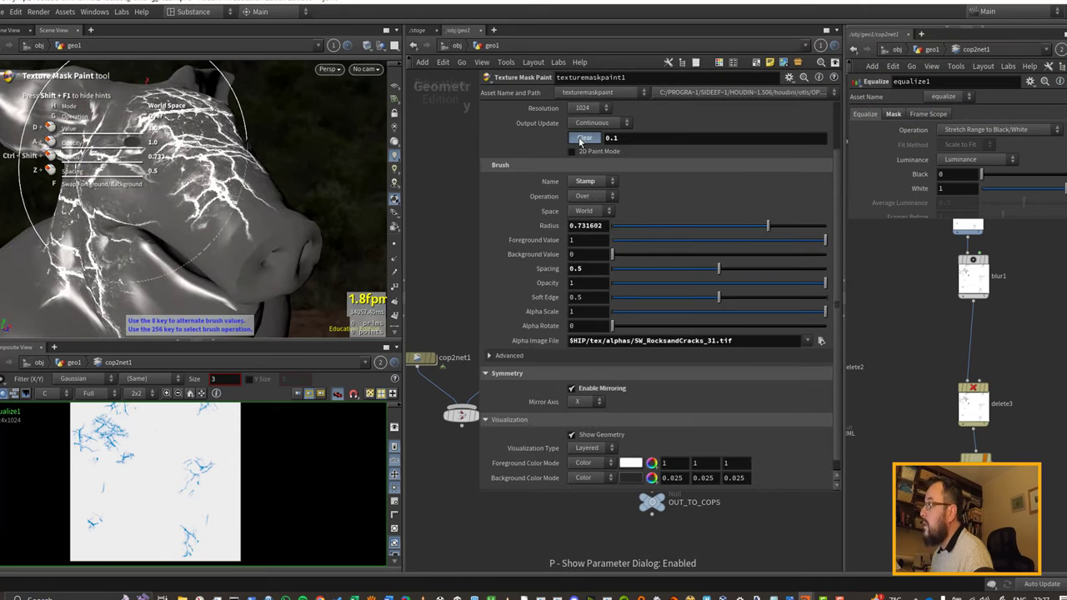
Clear the painted mask and stamp the new alpha on the pig's head with a brush radius of 0.808144.
click(581, 140)
scroll(209, 202, down, 5)
alt+drag(209, 202, 189, 219)
alt+scroll(136, 245, up, 2)
scroll(150, 242, up, 3)
click(162, 243)
scroll(161, 244, down, 3)
alt+drag(161, 243, 315, 190)
scroll(304, 204, up, 3)
click(266, 269)
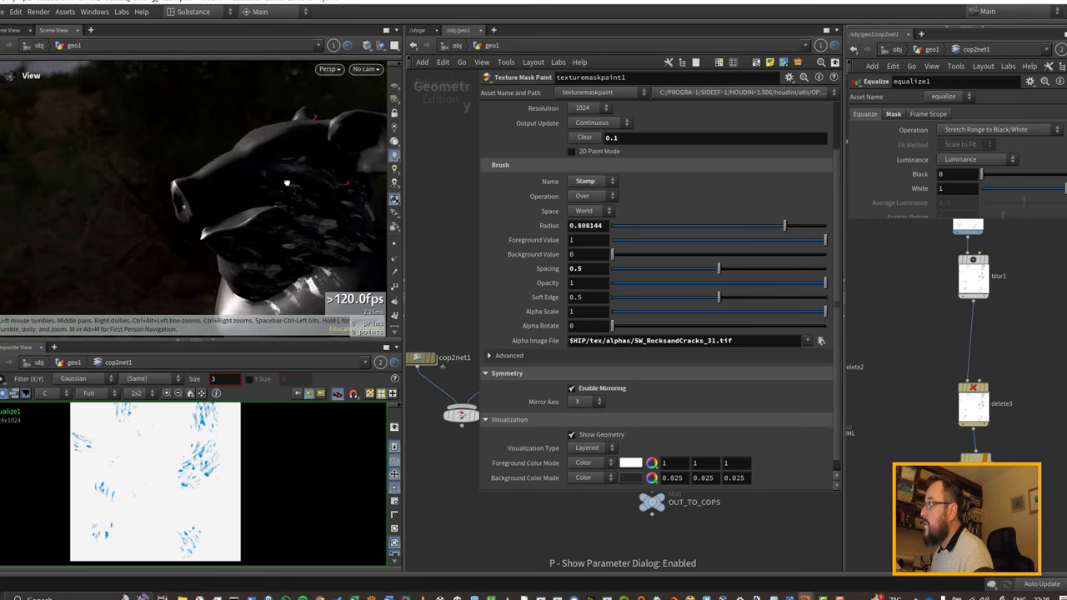
Add more alpha stamps on the side of the pig's head, then review the painted mask around the bust.
drag(305, 183, 140, 216)
click(142, 211)
click(167, 191)
key(space)
mouse_move(180, 192)
mouse_down()
mouse_move(260, 196)
mouse_move(287, 223)
mouse_move(279, 230)
mouse_up()
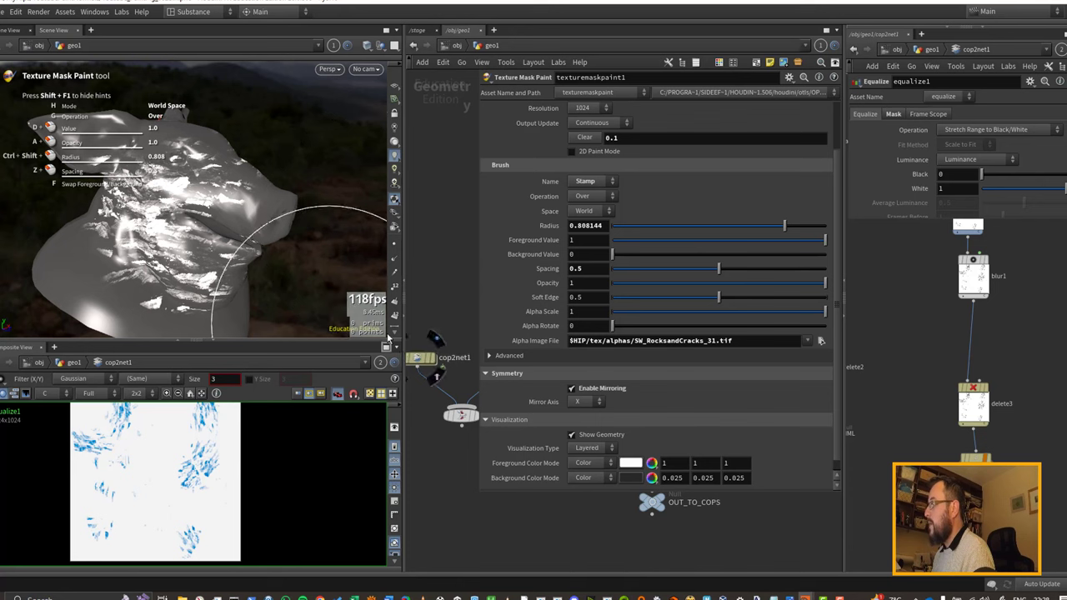
key(p)
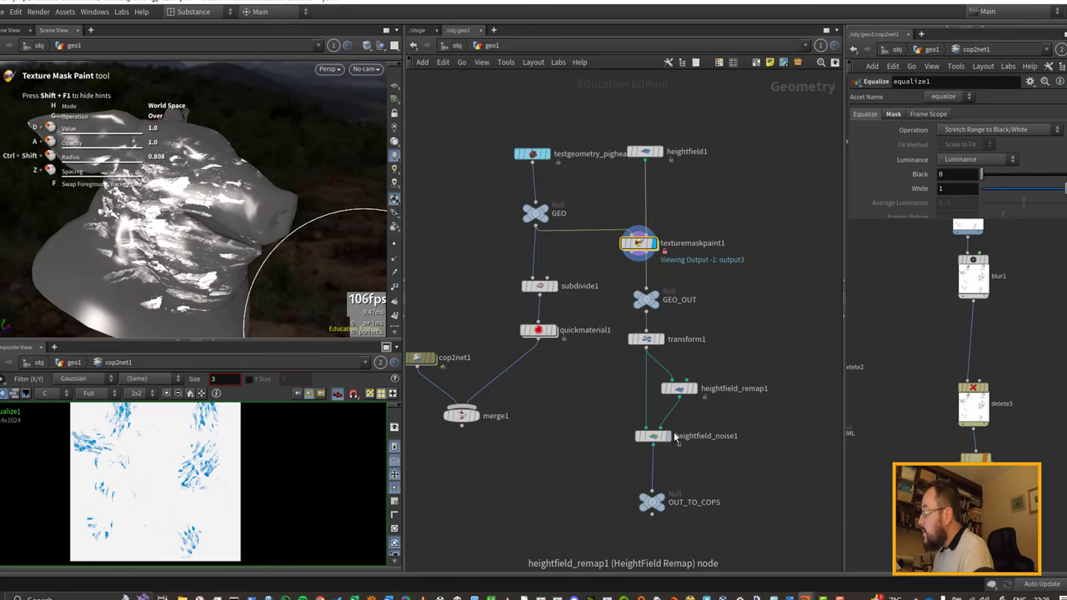
Display heightfield_noise1 and examine the masked noise relief on the heightfield up close.
scroll(646, 441, up, 3)
click(646, 441)
key(space+f)
drag(187, 251, 162, 234)
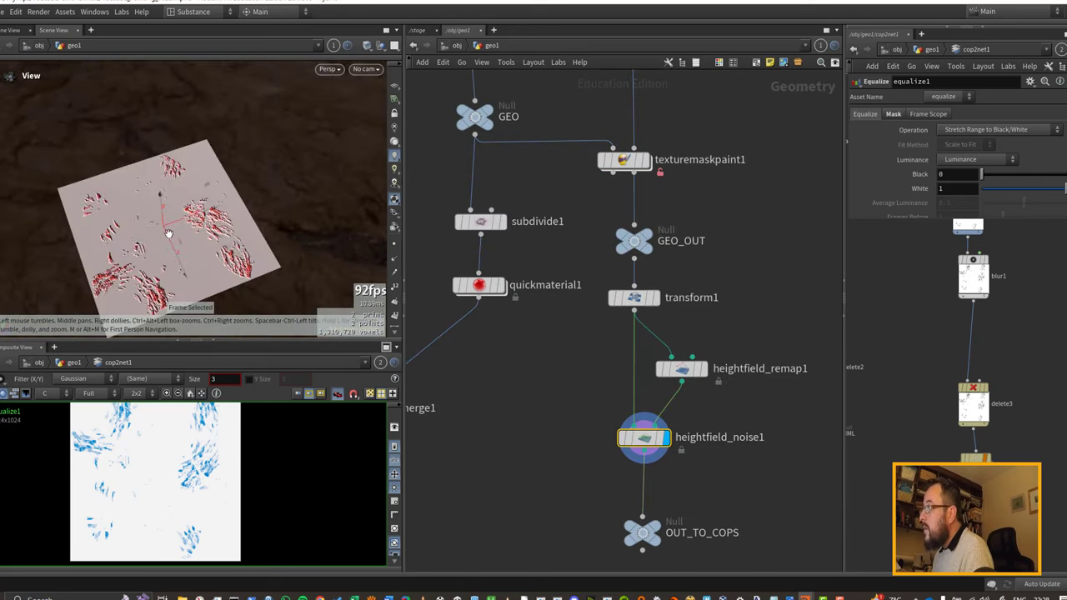
scroll(110, 243, up, 3)
middle_drag(110, 245, 149, 157)
drag(146, 154, 263, 198)
middle_drag(260, 220, 250, 153)
drag(251, 153, 225, 160)
Set heightfield_noise1's element size to 5.
key(p)
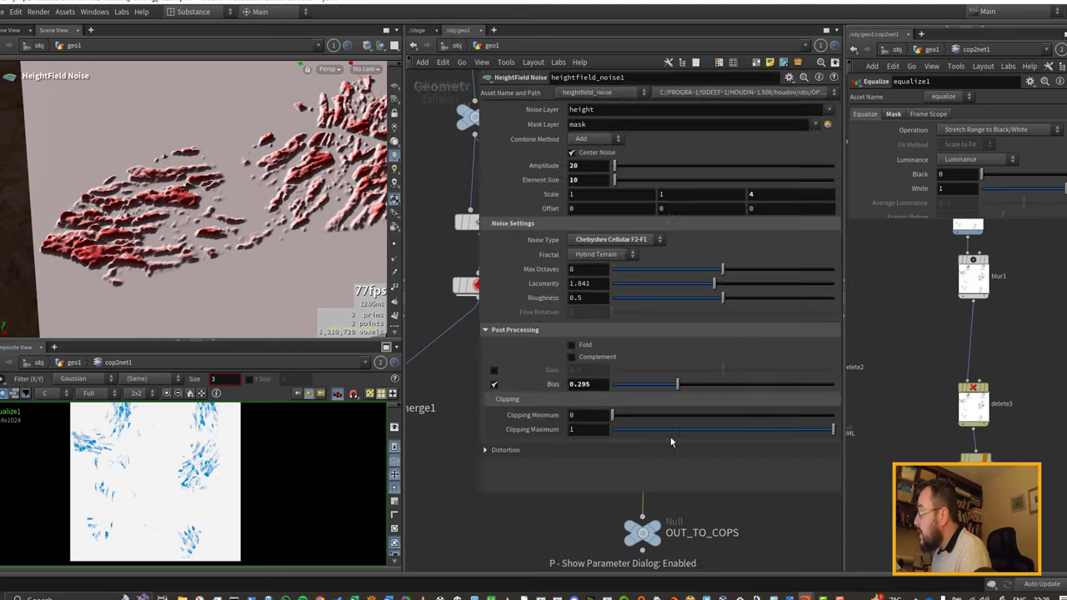
click(594, 185)
text(5)
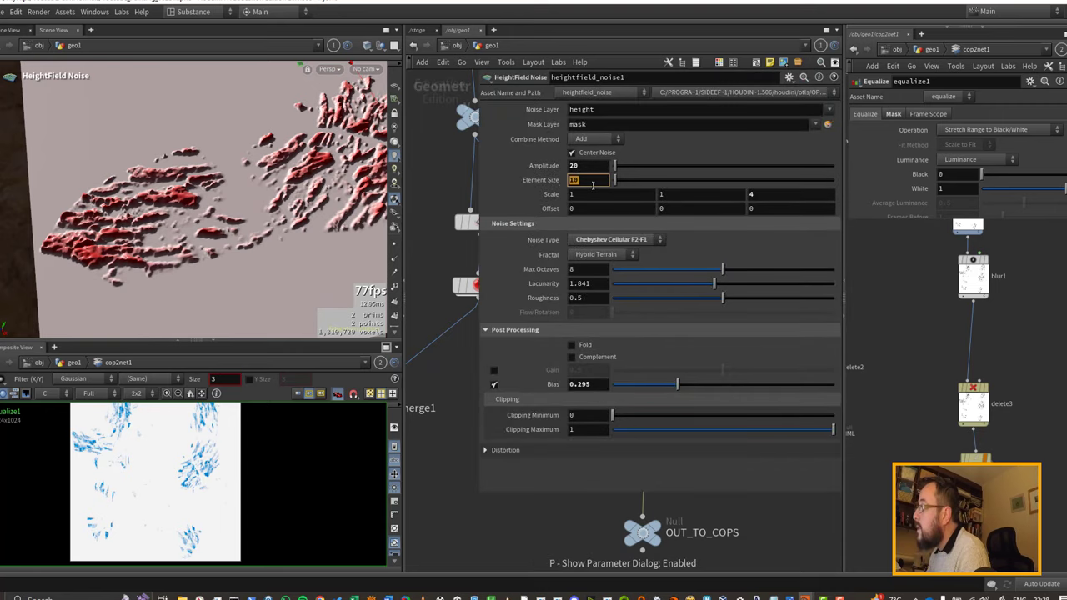
key(Return)
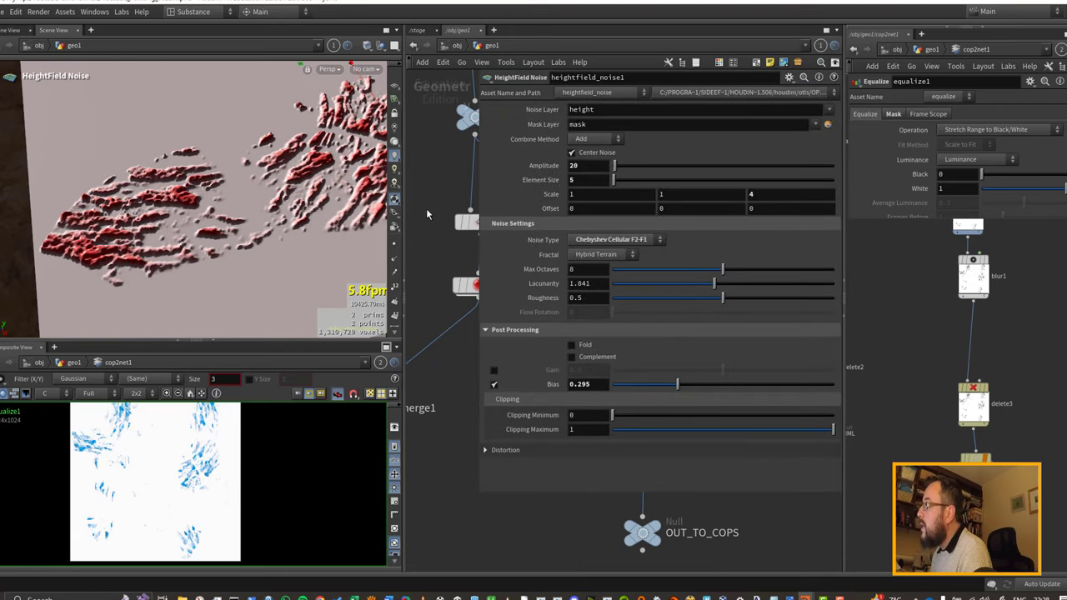
key(p)
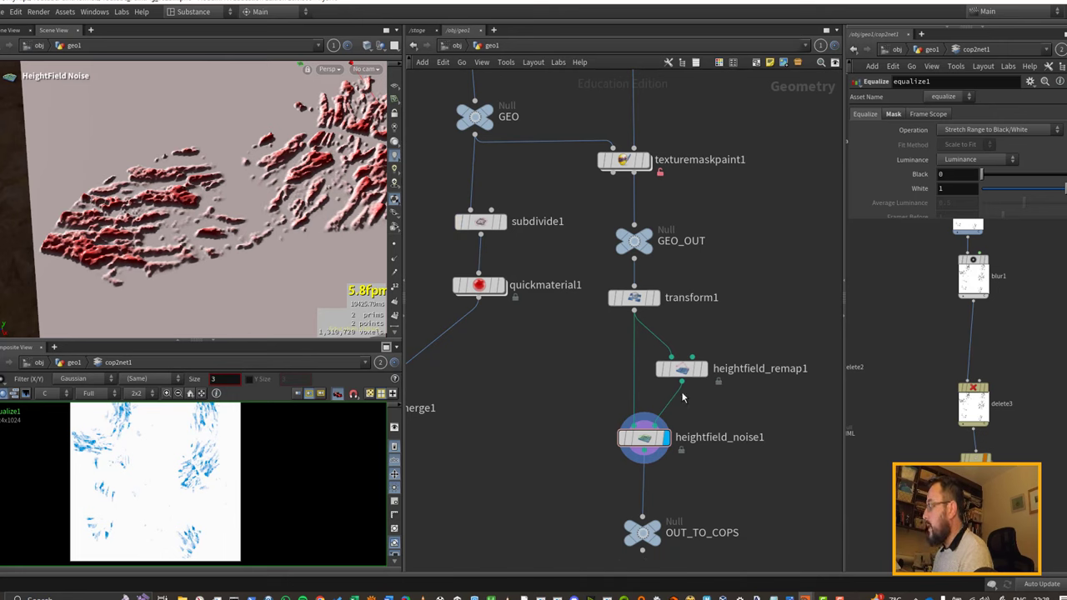
Disconnect heightfield_remap1 from the mask input of heightfield_noise1 and select the noise node.
mouse_move(685, 386)
mouse_down()
mouse_move(697, 375)
mouse_move(671, 383)
mouse_move(677, 417)
mouse_up()
key(y)
click(656, 440)
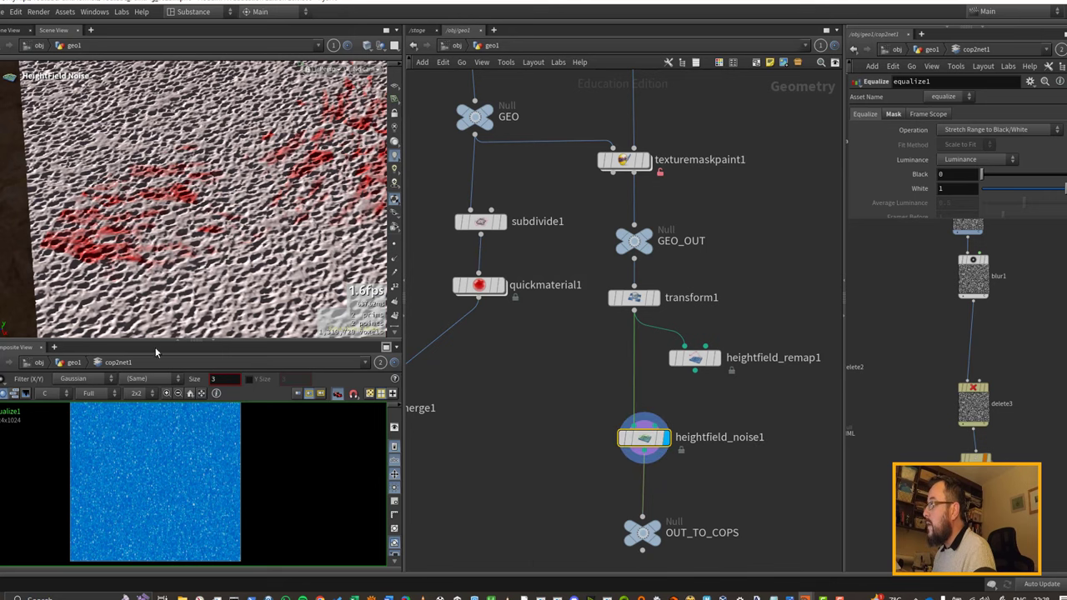
Hide the composite view and display quickmaterial1 to inspect the unmasked noise over the whole pig head.
click(212, 349)
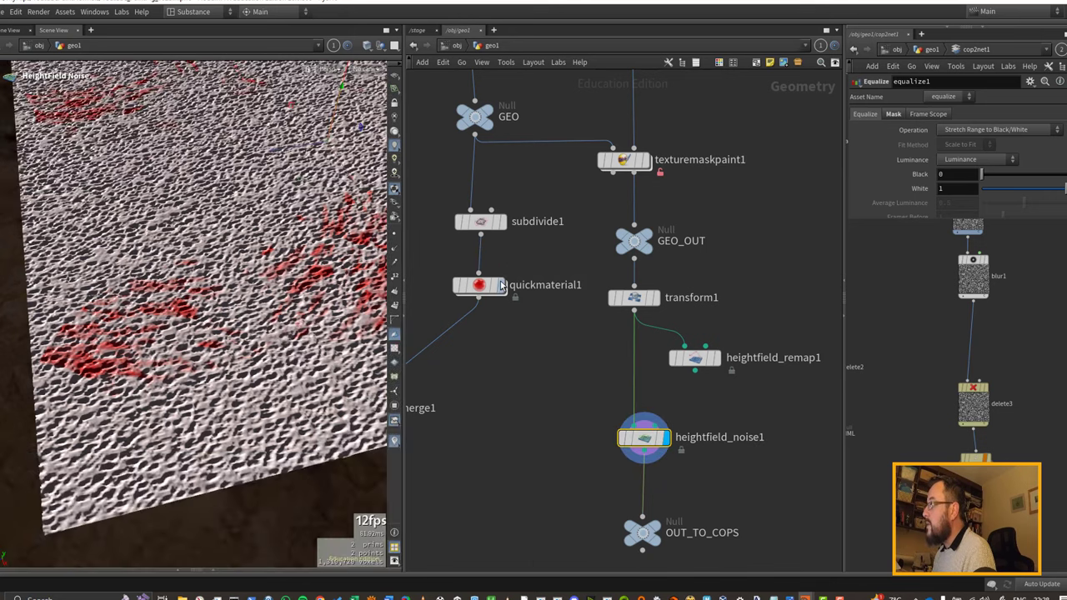
click(481, 292)
key(space+g)
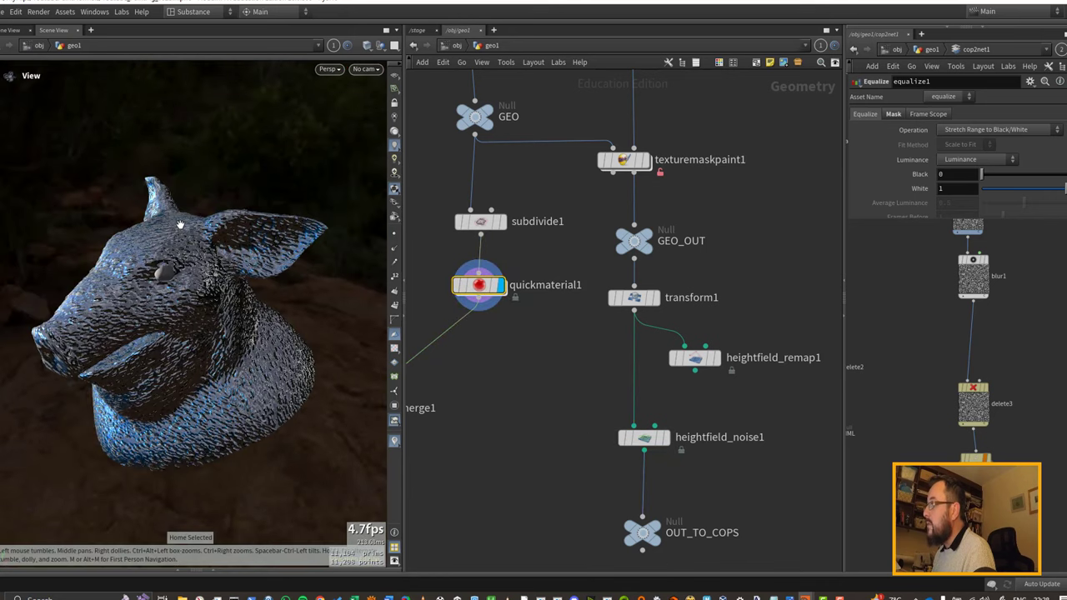
scroll(180, 288, up, 4)
middle_drag(181, 288, 219, 236)
drag(219, 236, 122, 223)
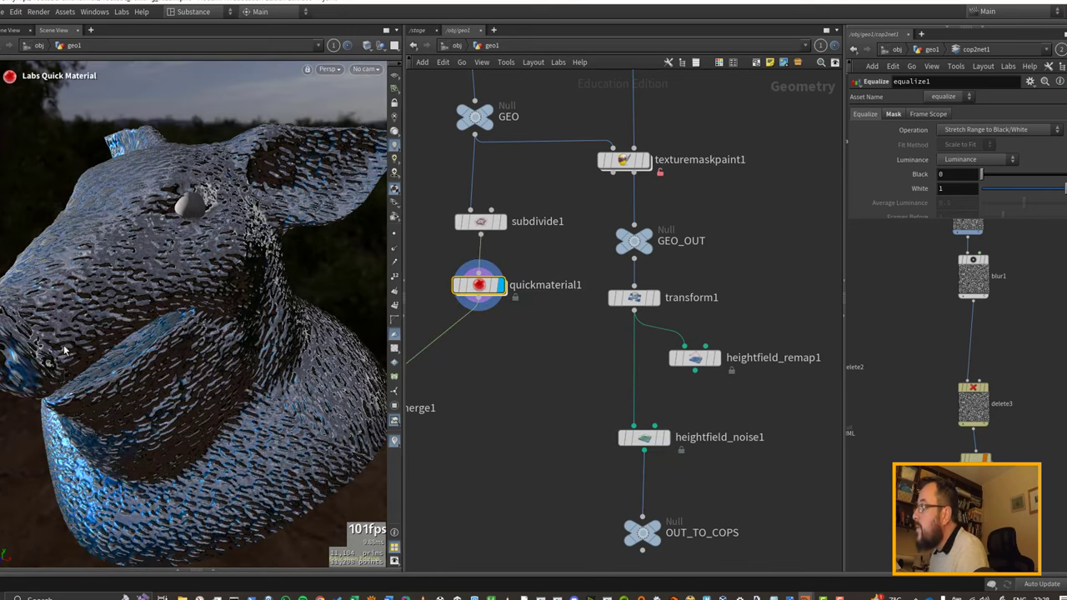
Set heightfield_noise1's noise type to Worley Cellular F2-F1 and open its amplitude for editing.
click(644, 437)
key(p)
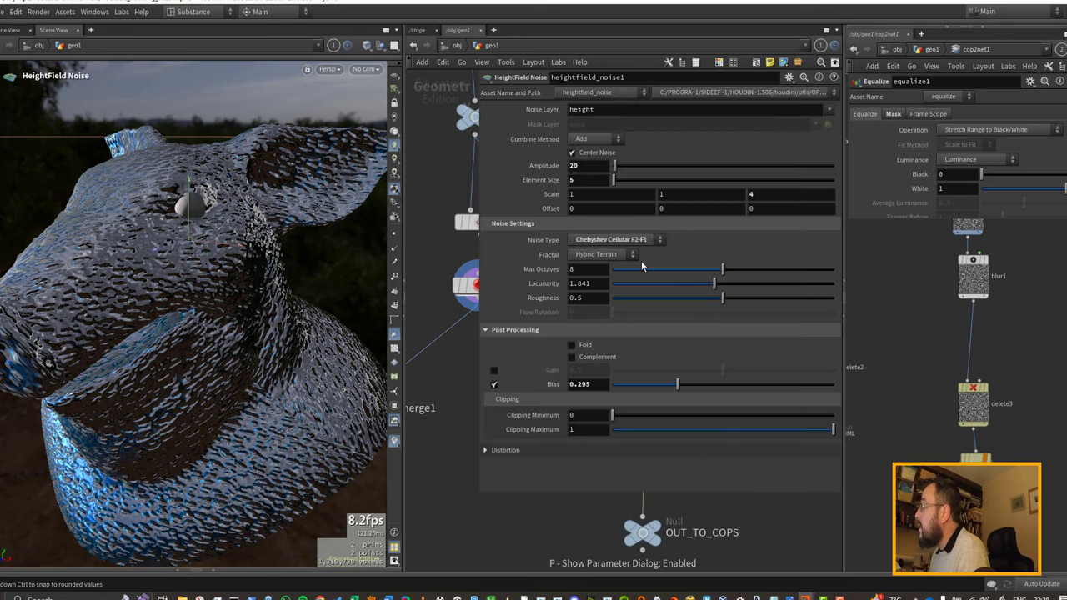
click(627, 241)
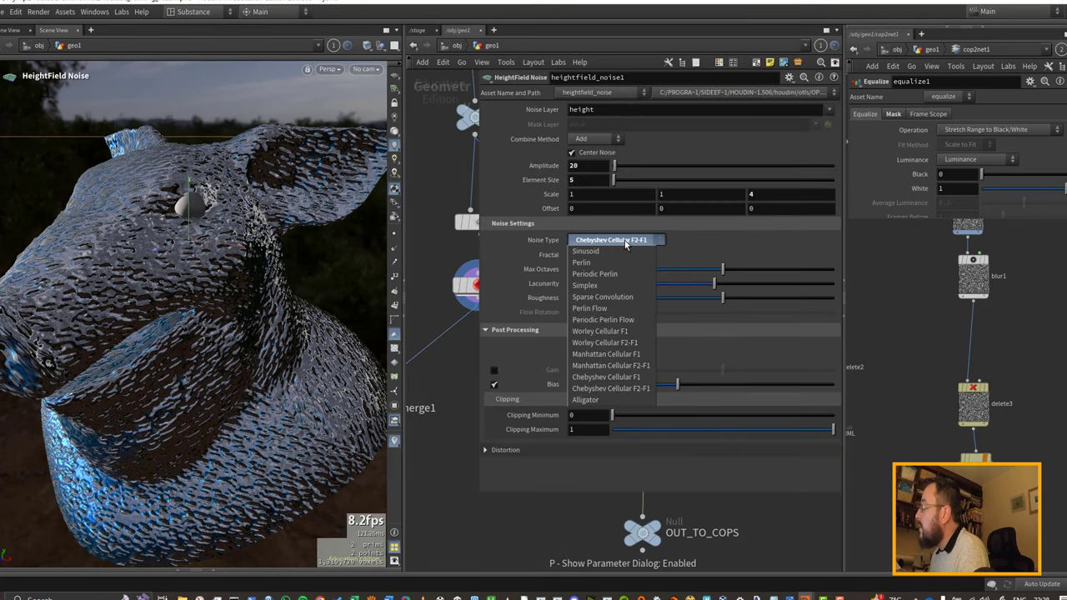
click(625, 345)
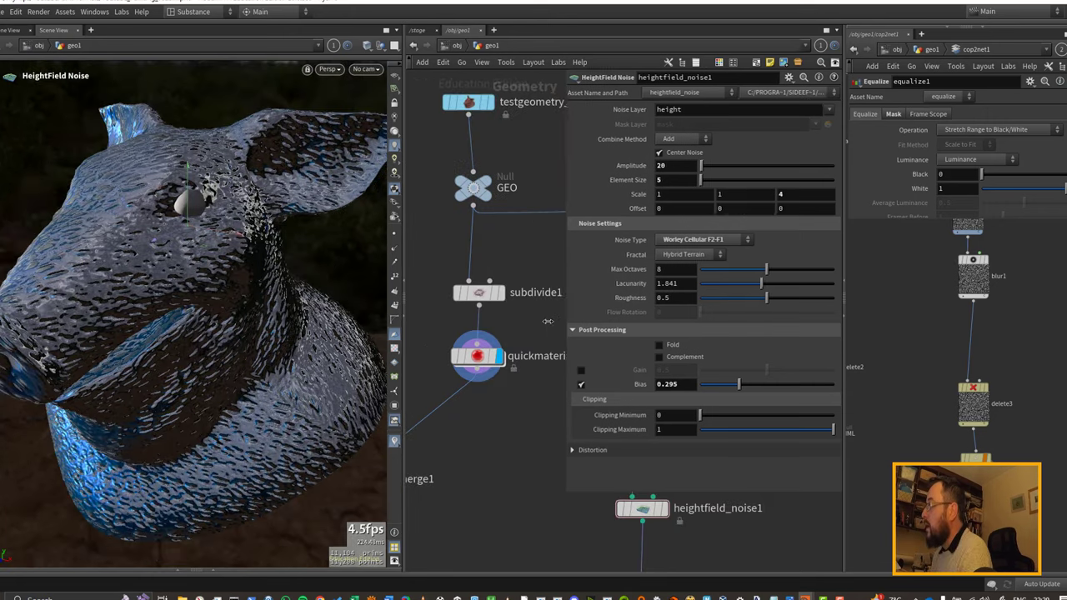
drag(567, 332, 532, 332)
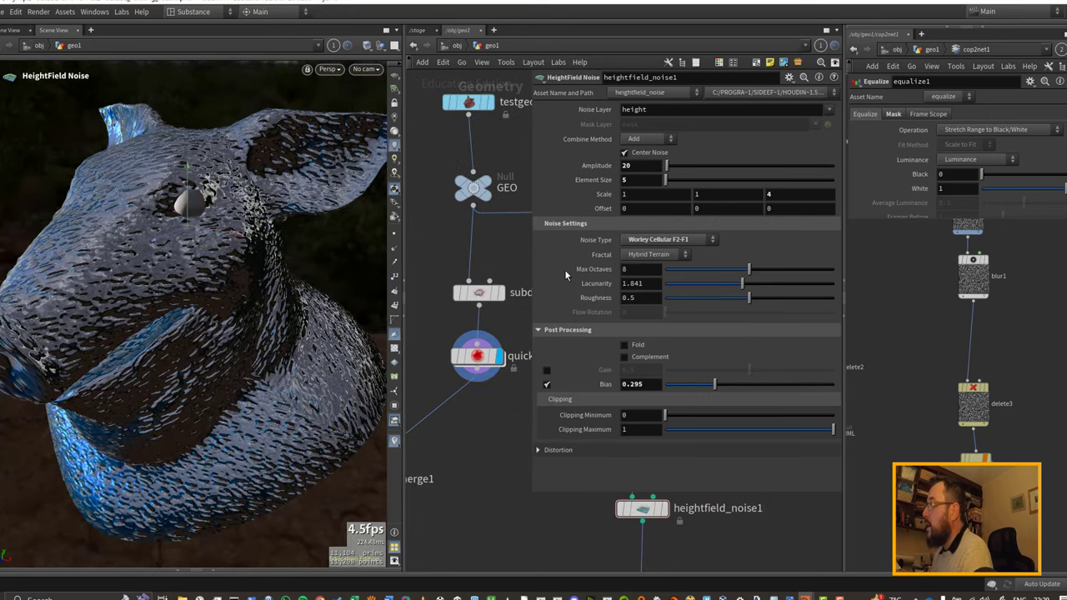
click(633, 166)
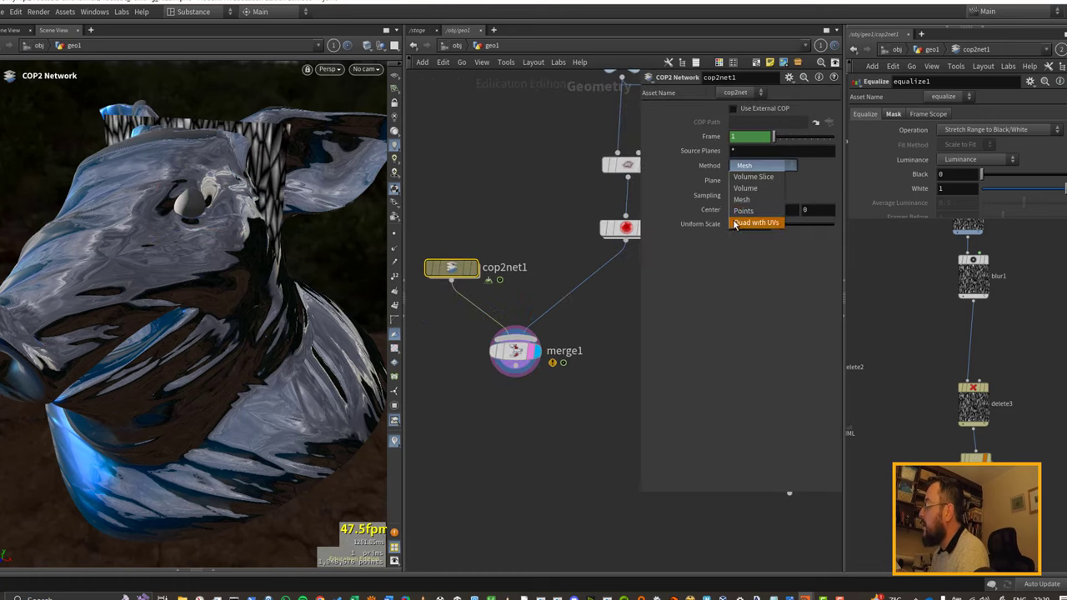
Set cop2net1's geometry output method to Volume Slice.
click(762, 165)
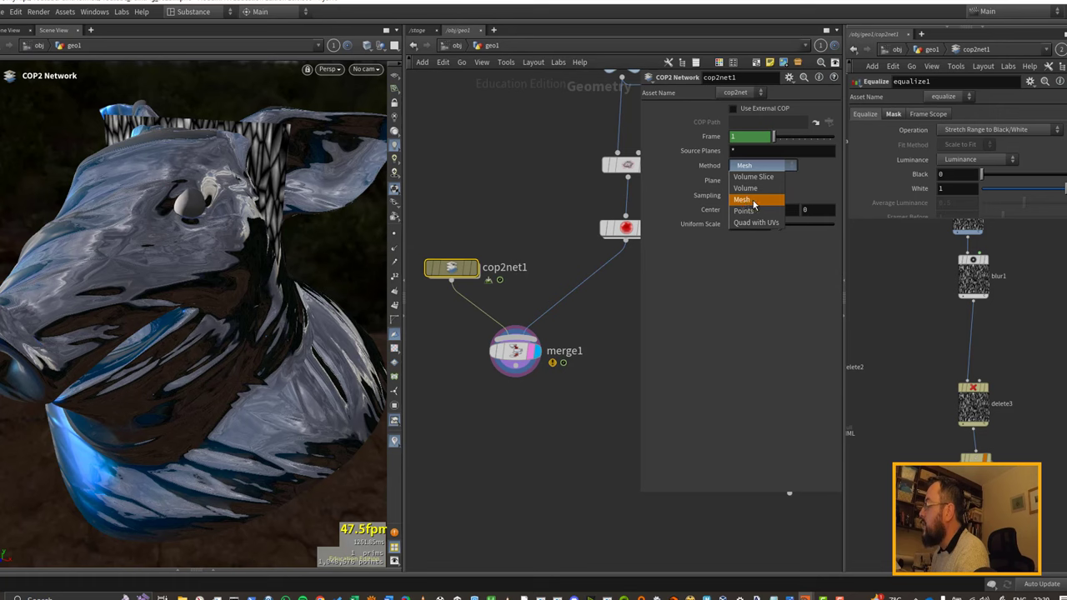
click(755, 176)
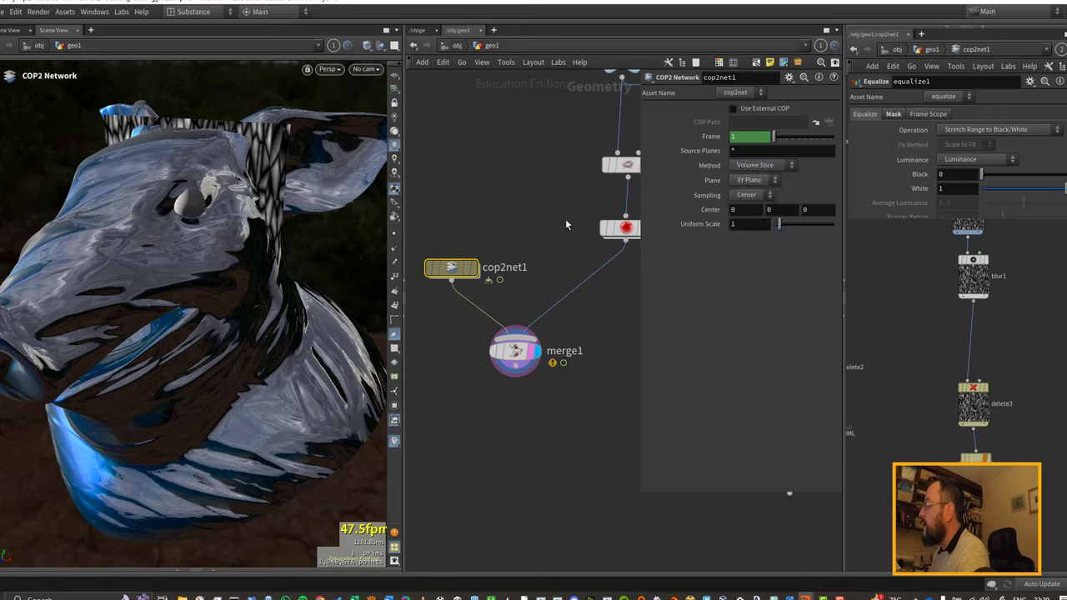
middle_drag(560, 221, 547, 215)
scroll(525, 231, down, 2)
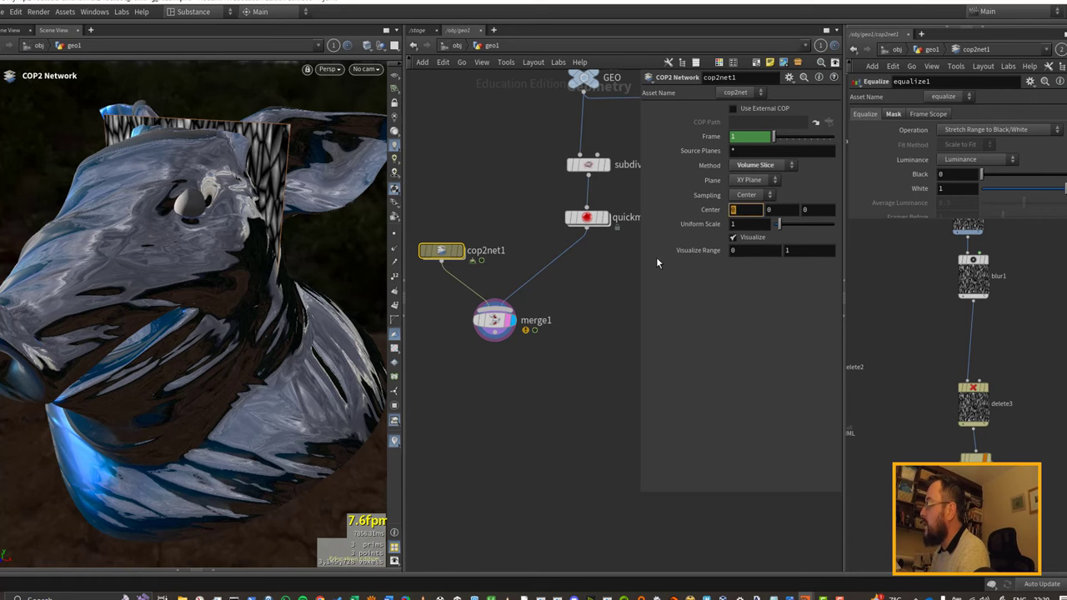
Set cop2net1's X center to 1.5 so the slice sits beside the pig head.
text(2)
key(Return)
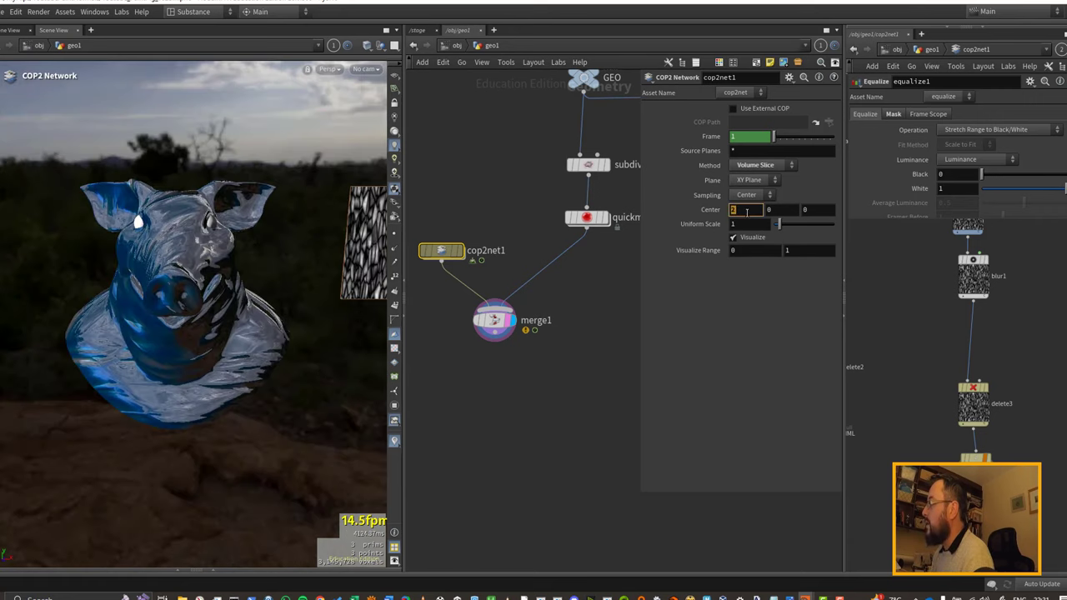
text(1.5)
key(Return)
drag(280, 295, 255, 237)
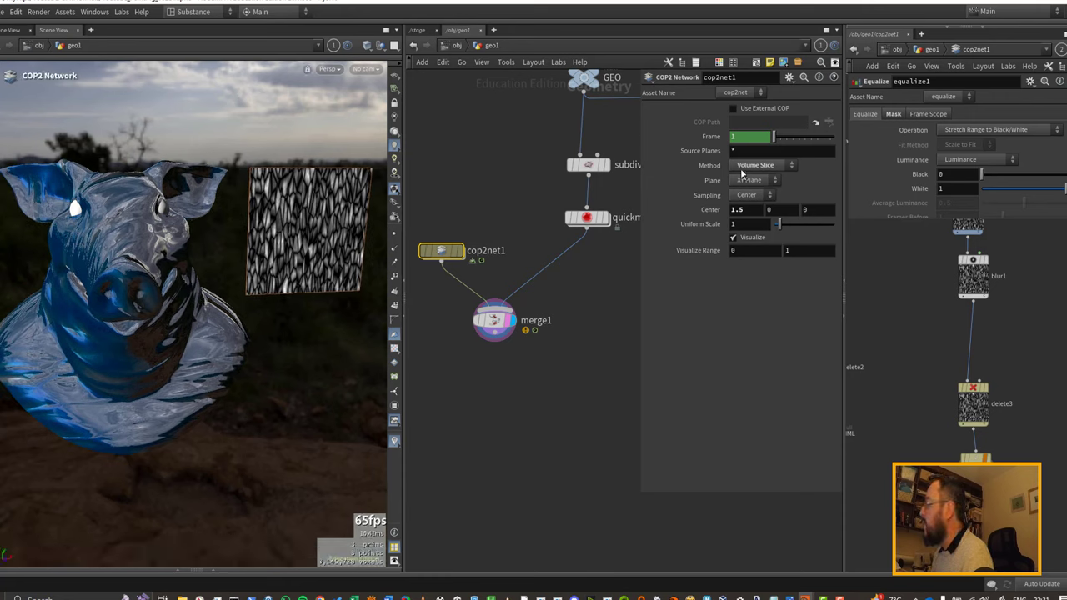
Set heightfield_noise1's bias to 0.577 and its Z scale to 1, inspecting the scale-like cells on the head.
key(h)
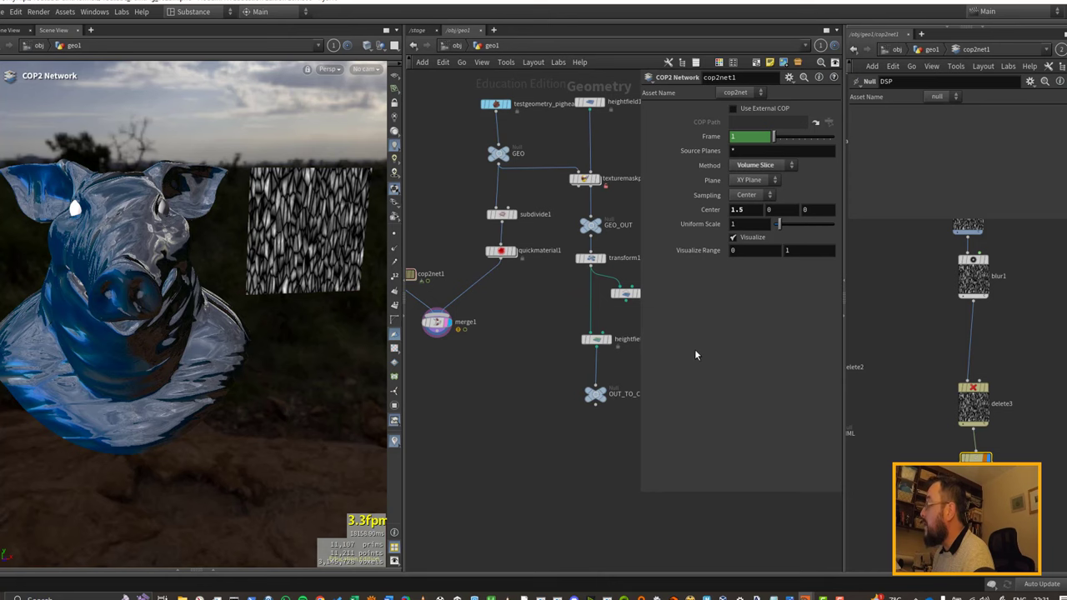
scroll(534, 275, up, 3)
click(540, 327)
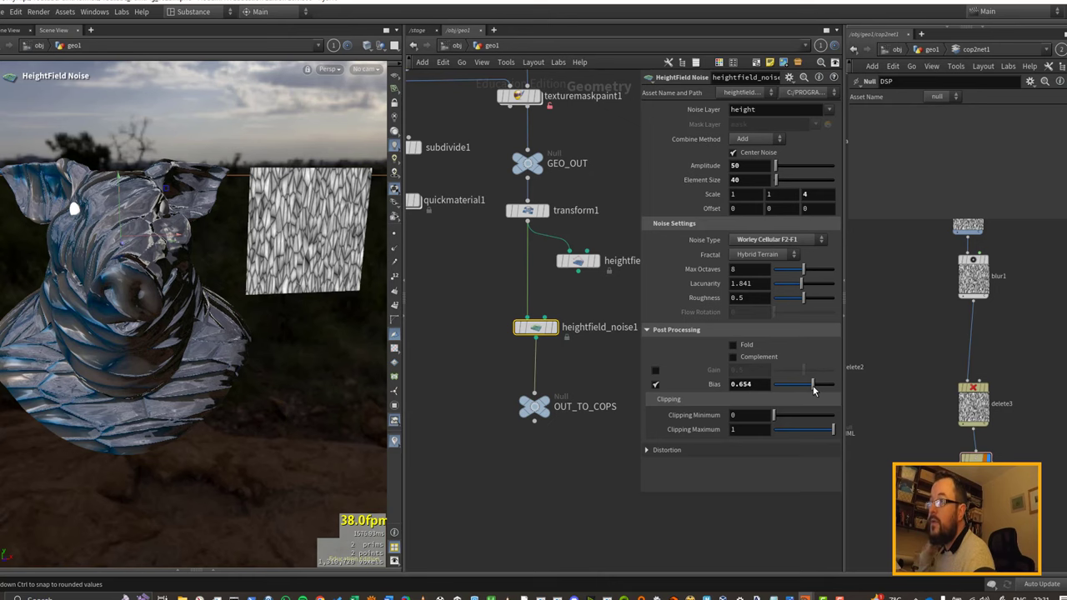
drag(814, 390, 808, 389)
click(824, 193)
key(Return)
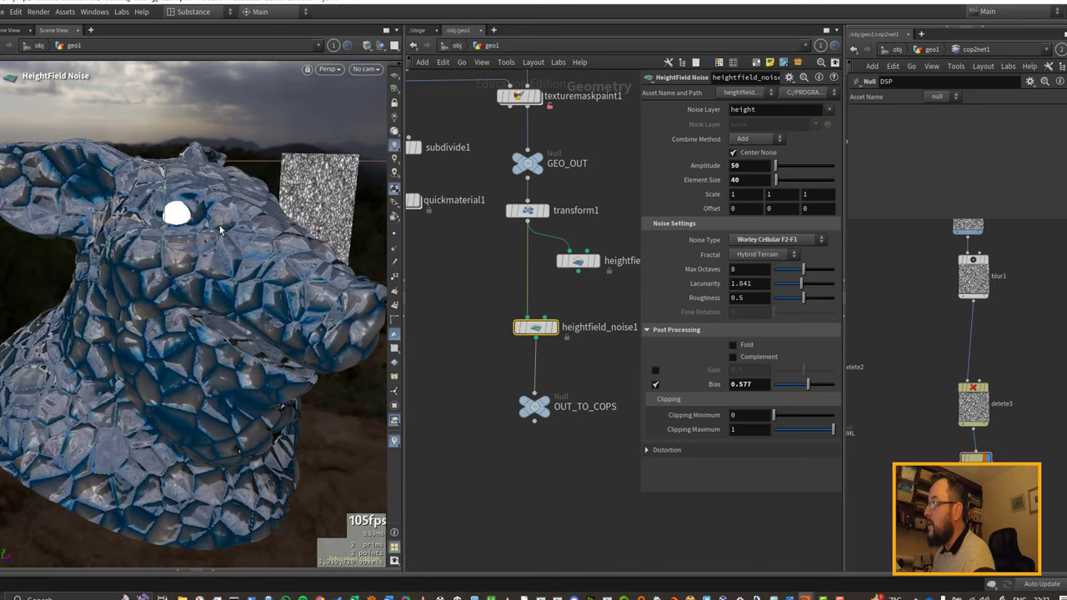
mouse_move(222, 231)
alt+mouse_down()
mouse_move(255, 246)
mouse_move(288, 237)
mouse_move(214, 243)
alt+mouse_up()
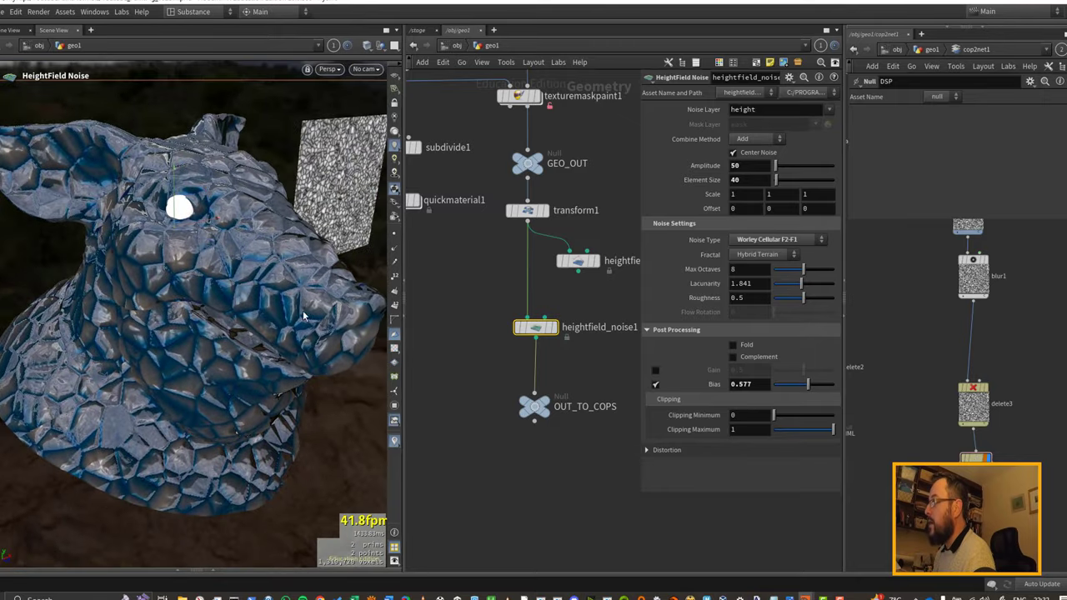
key(Escape)
drag(296, 317, 252, 282)
Connect heightfield_remap1's output to the mask input of heightfield_noise1.
middle_drag(564, 288, 552, 299)
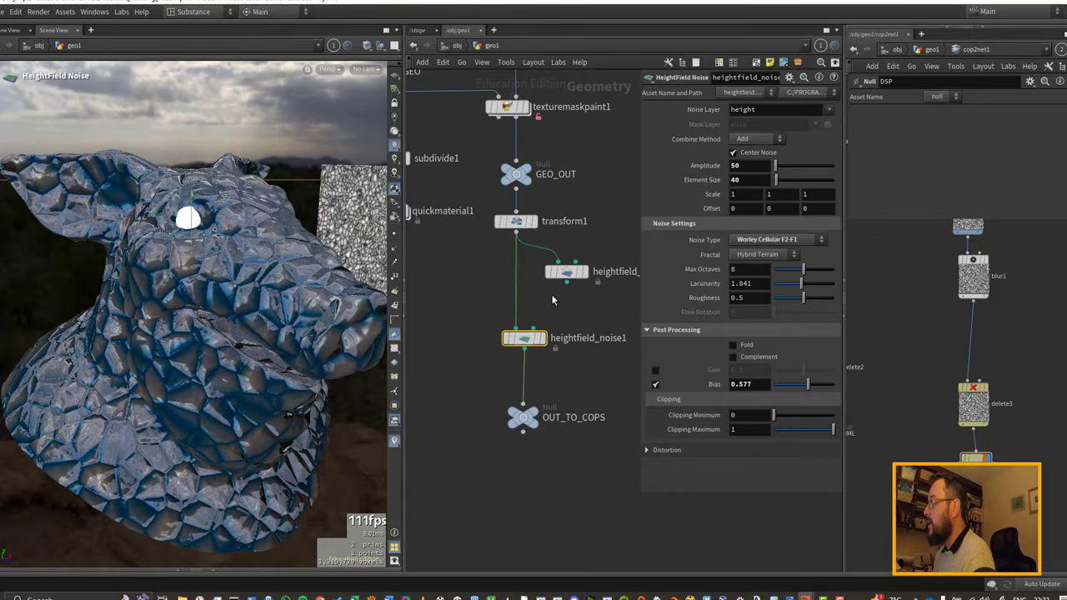
click(566, 282)
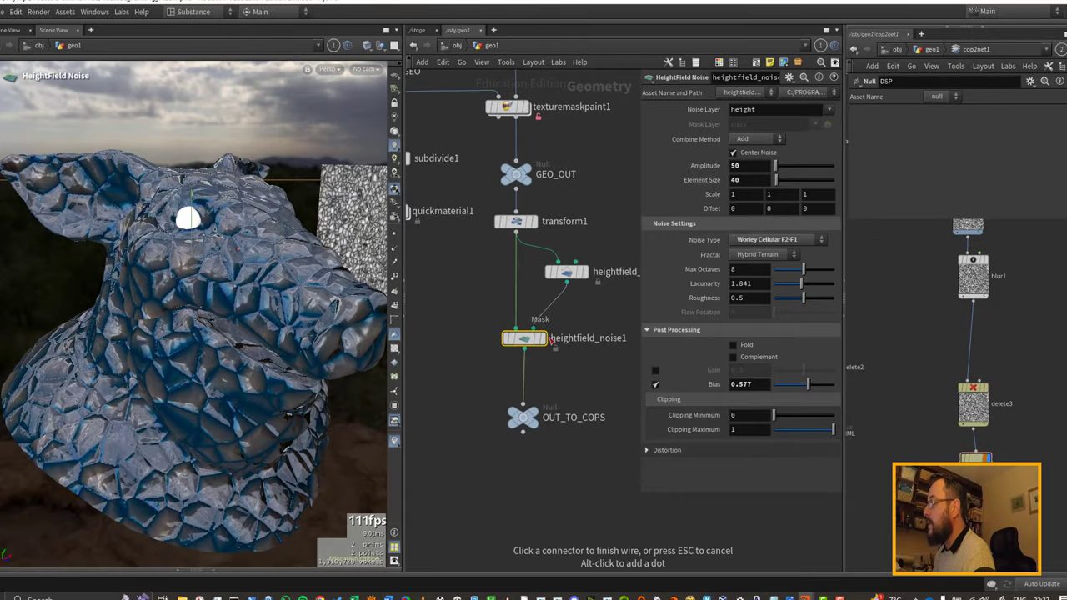
click(534, 329)
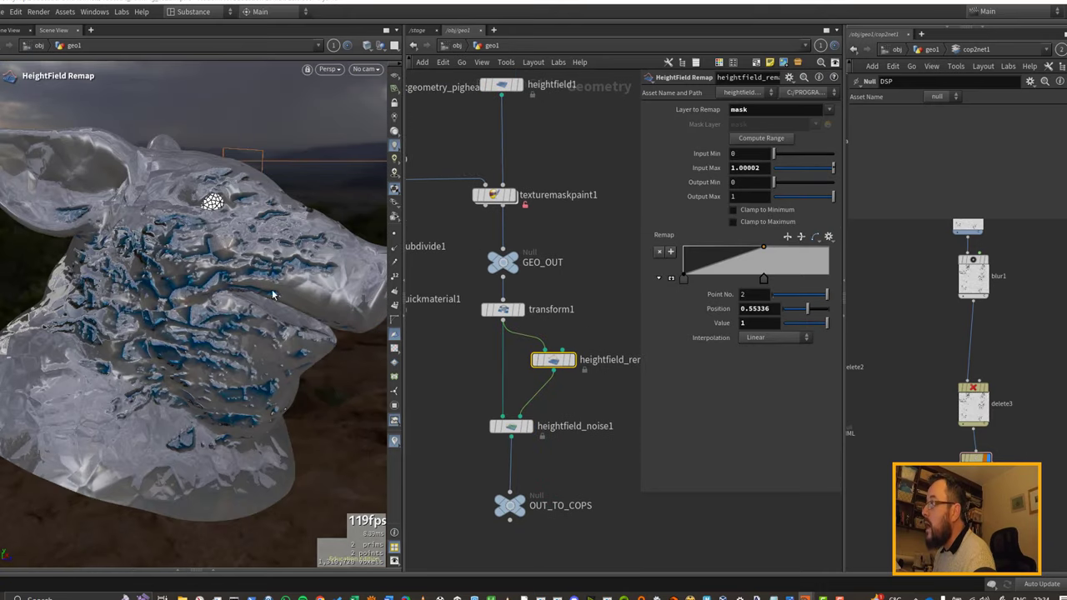
Display texturemaskpaint1, reduce the stamp brush radius to about 0.543 and paint more rock stamps on the pig's neck.
middle_drag(550, 160, 577, 236)
click(530, 273)
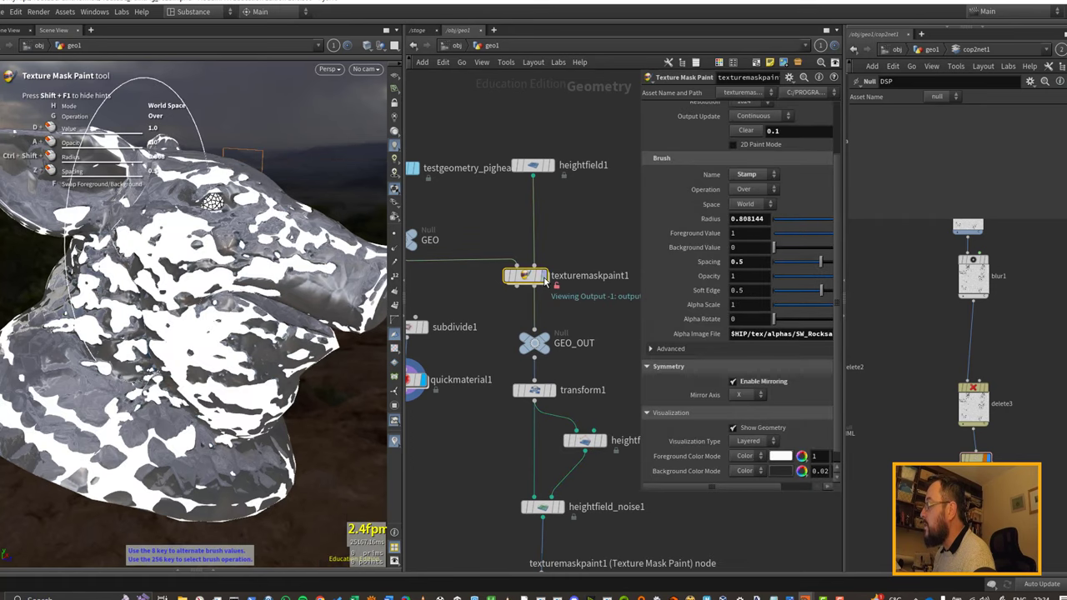
click(544, 275)
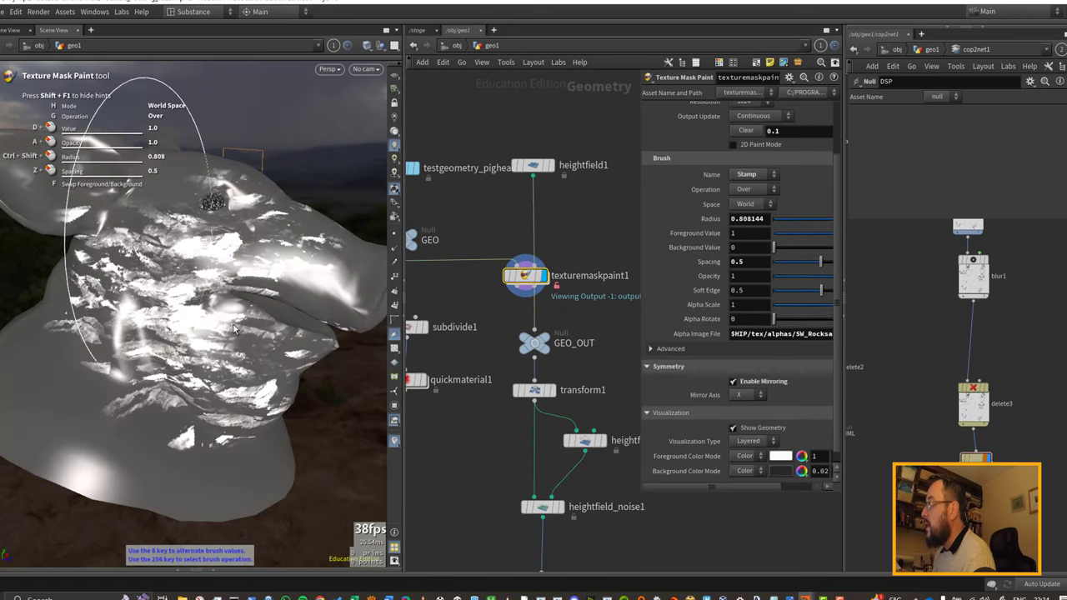
scroll(189, 313, down, 1)
scroll(175, 305, down, 2)
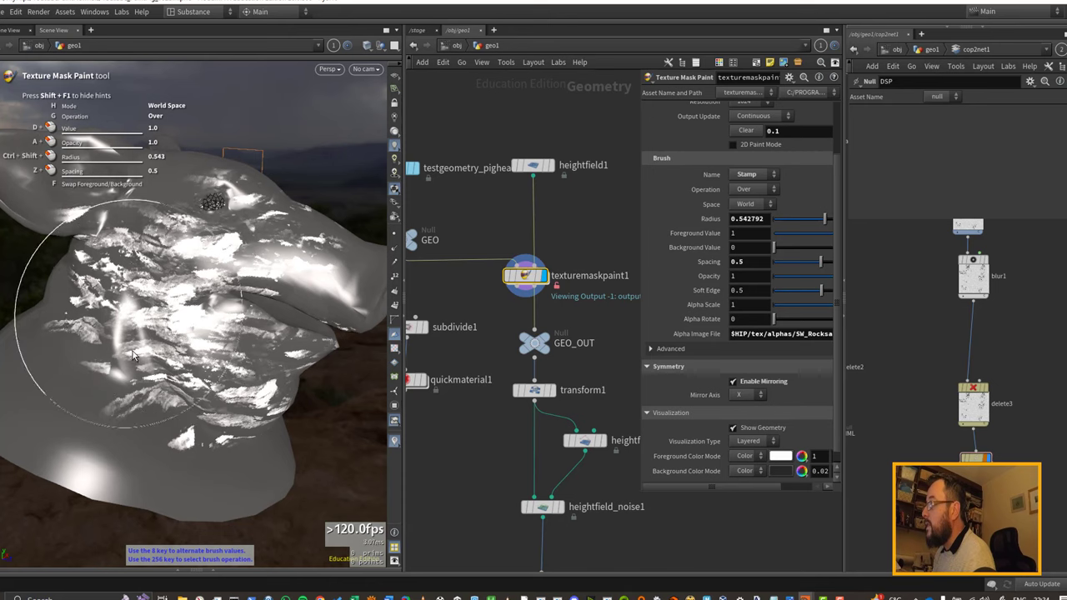
drag(131, 354, 149, 282)
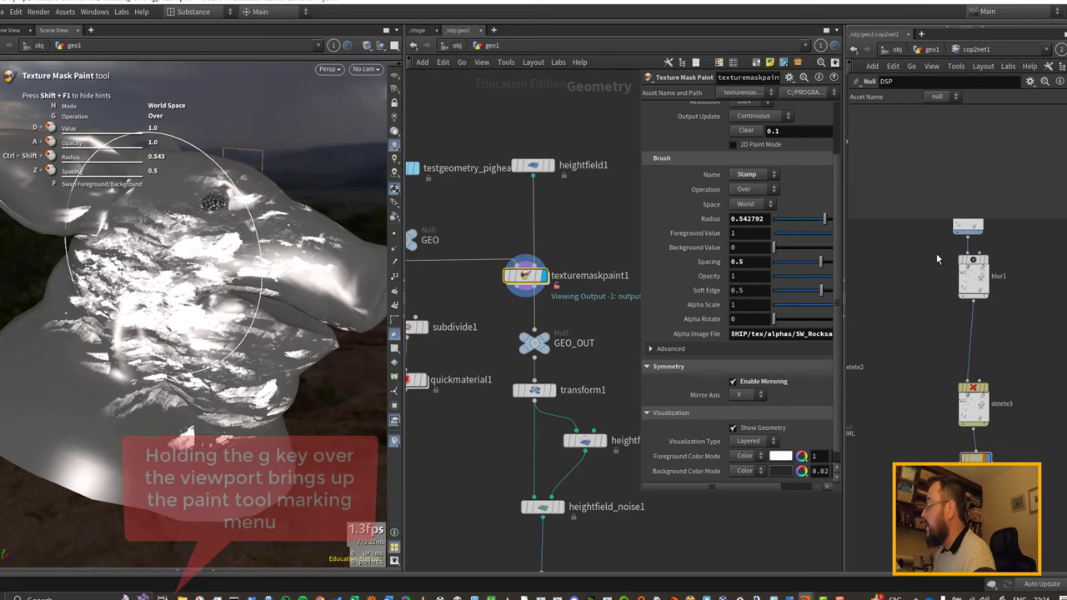
Set the brush's foreground value to 2, shrink its radius to about 0.403 and stamp over the cheek and neck.
click(844, 313)
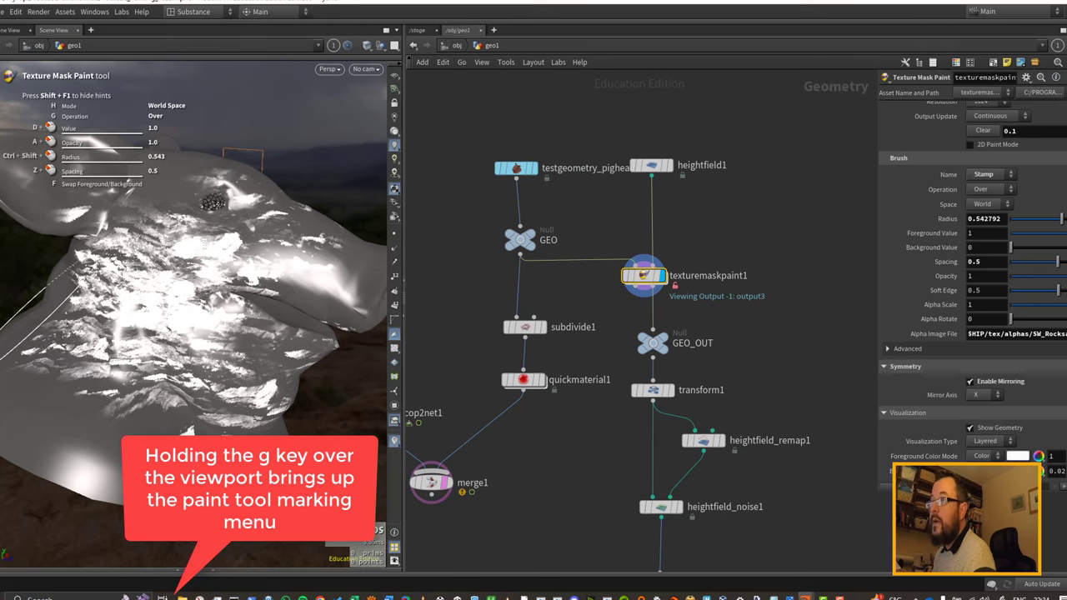
click(986, 233)
text(2)
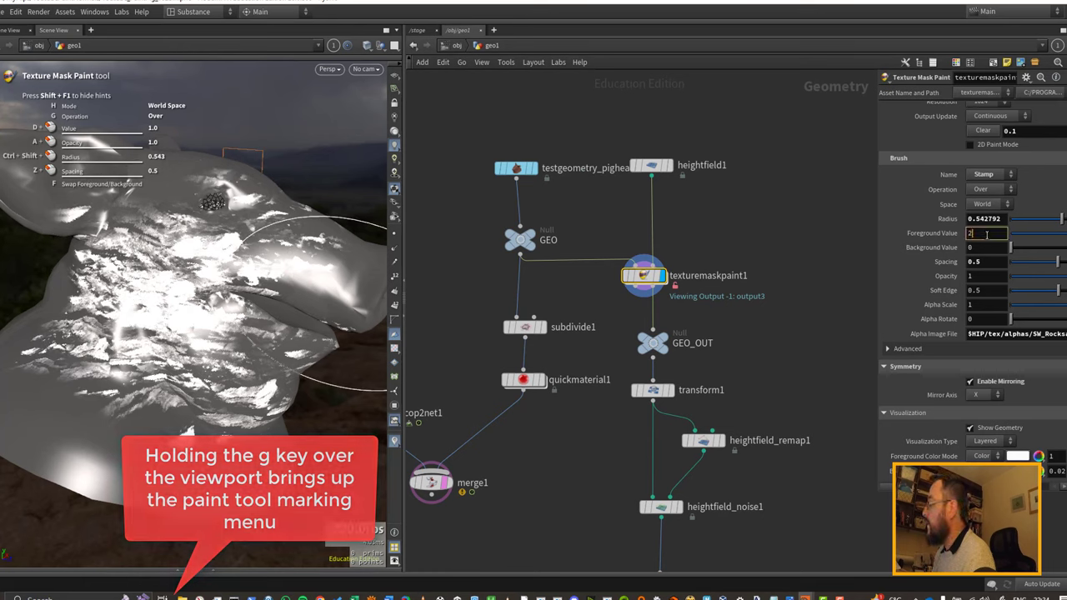
key(Return)
scroll(191, 300, down, 3)
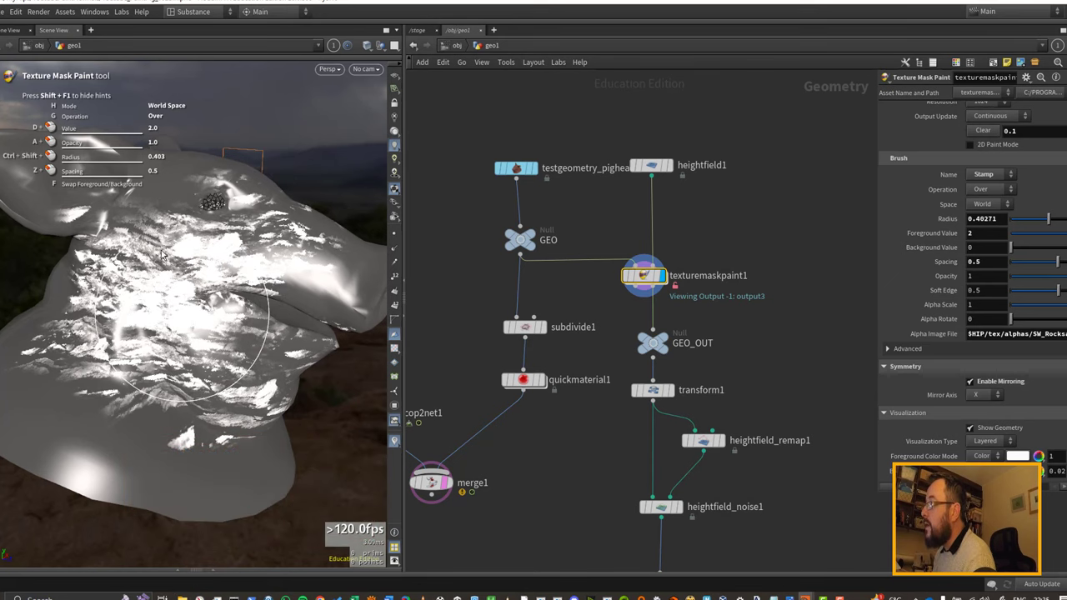
mouse_move(161, 252)
mouse_down()
mouse_move(170, 357)
mouse_move(205, 391)
mouse_up()
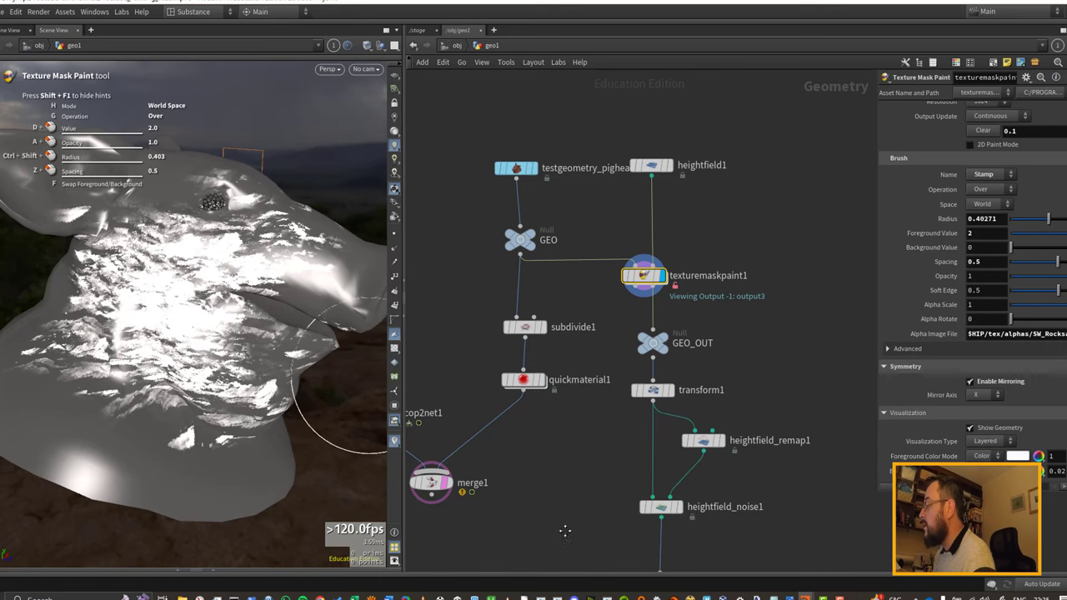
Display quickmaterial1 and examine the displaced detail on the pig head from the side.
middle_drag(566, 523, 573, 384)
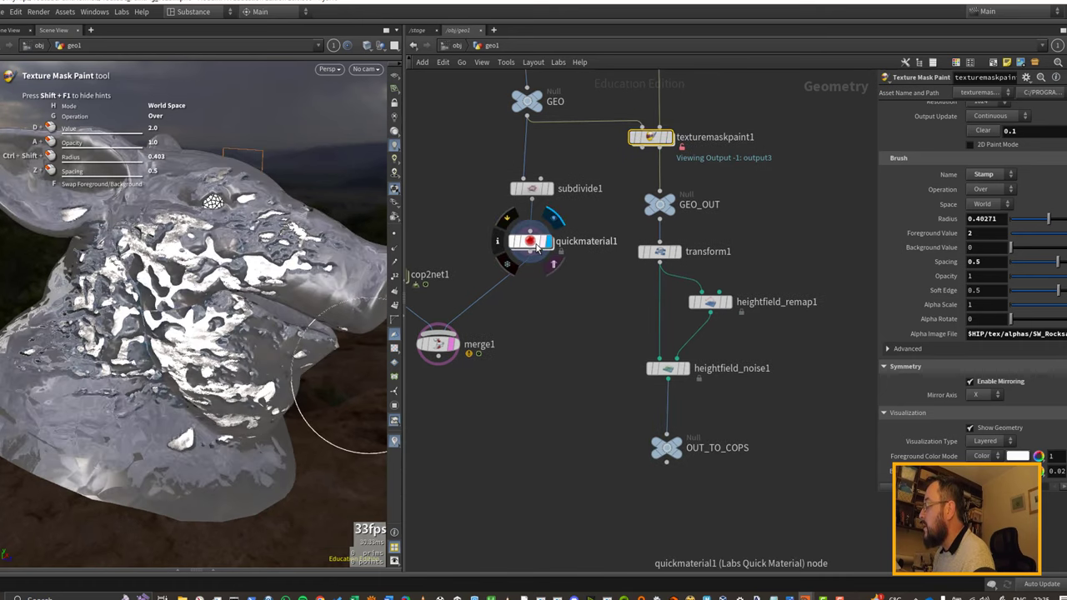
click(531, 242)
drag(275, 208, 201, 203)
drag(308, 269, 230, 286)
drag(222, 201, 212, 209)
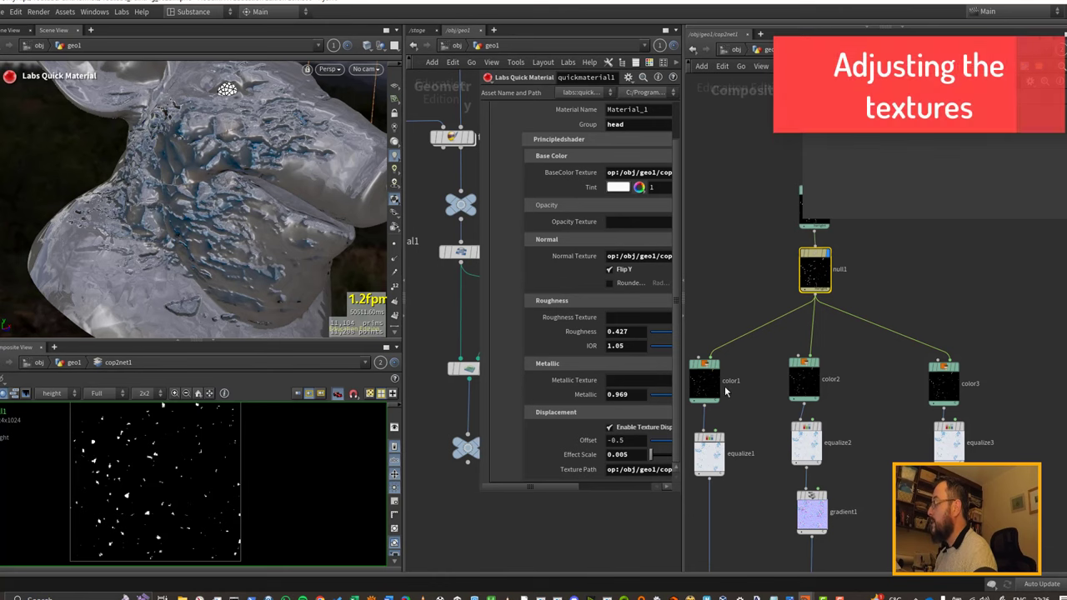
Display color1 in cop2net1 and set its mask plane to mask.
middle_drag(745, 380, 815, 374)
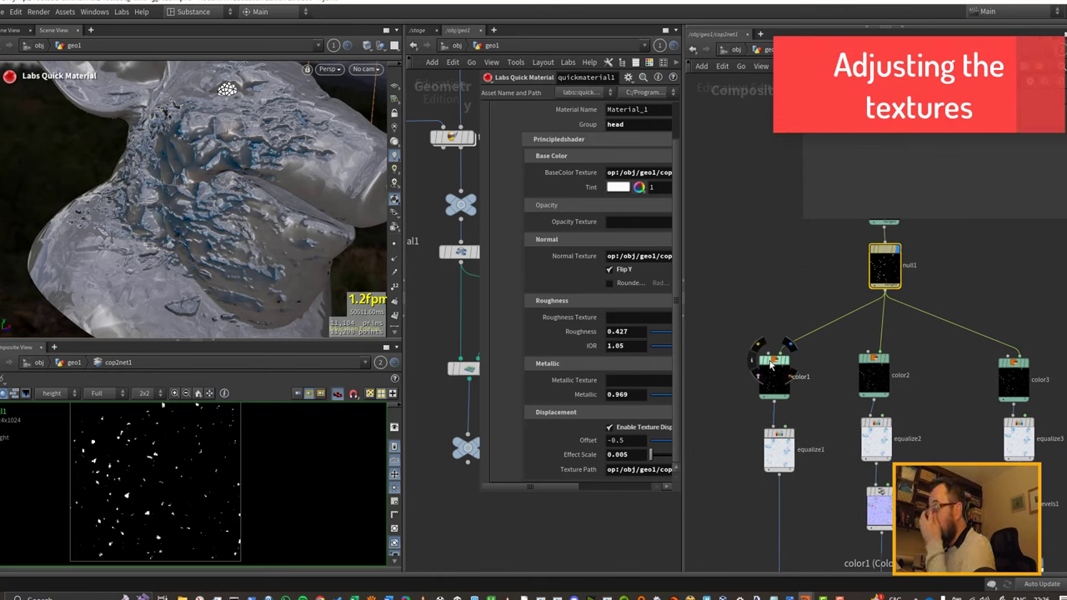
click(770, 364)
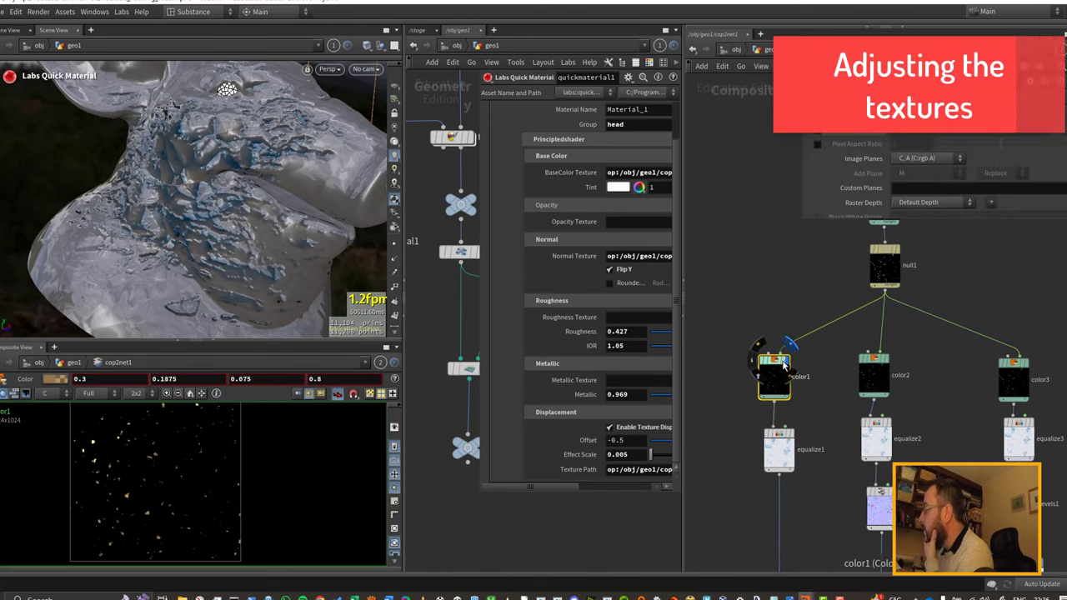
click(880, 102)
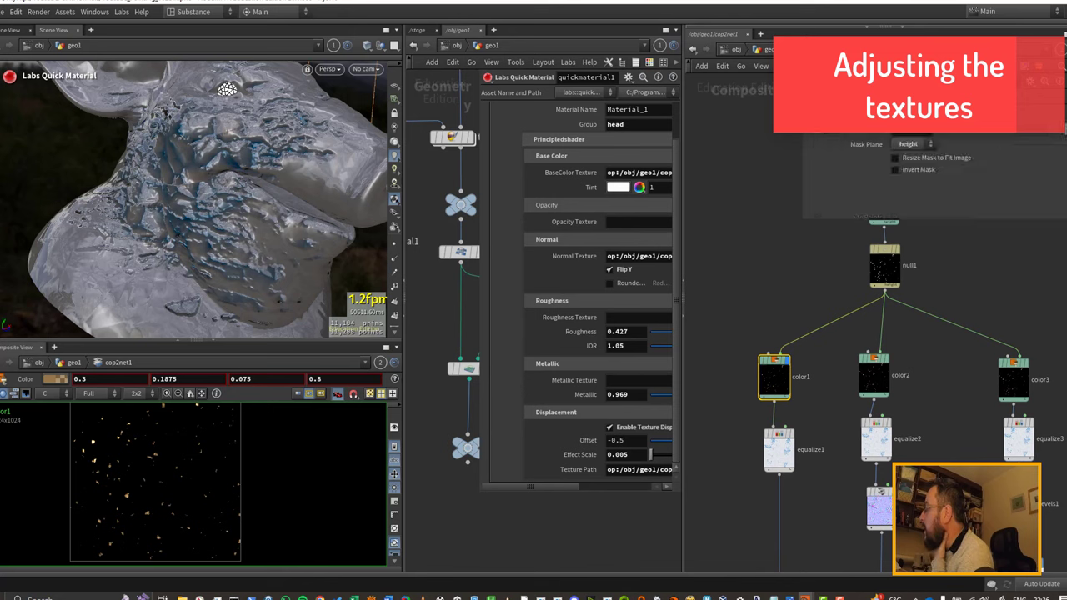
click(924, 145)
click(916, 170)
Delete equalize1 and insert a Levels node in its place below color1.
mouse_move(769, 437)
drag(783, 438, 753, 443)
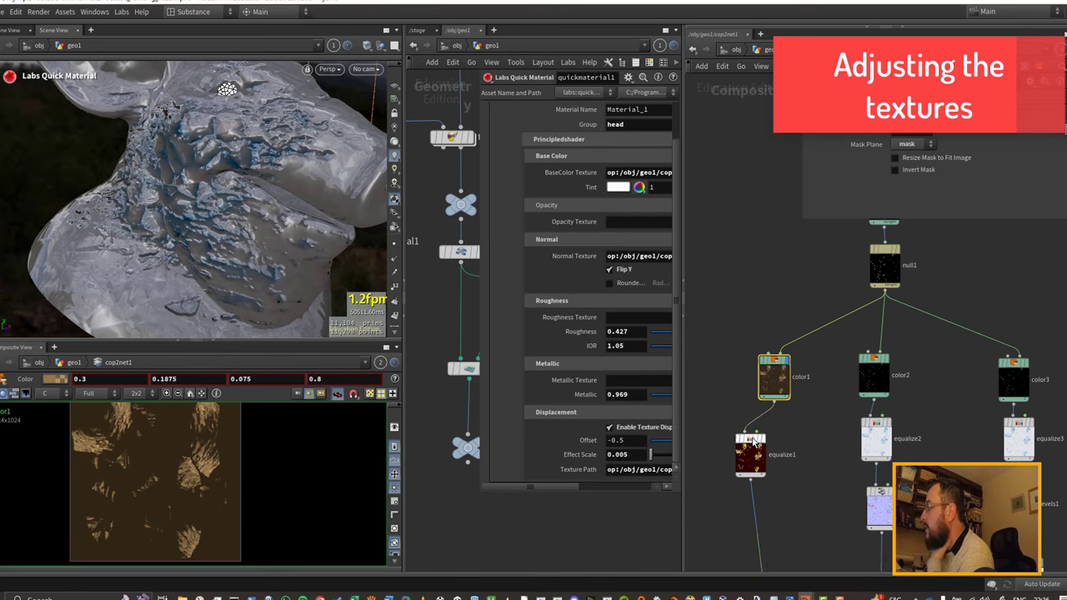
key(Delete)
drag(773, 371, 735, 369)
middle_drag(721, 446, 761, 377)
key(Tab)
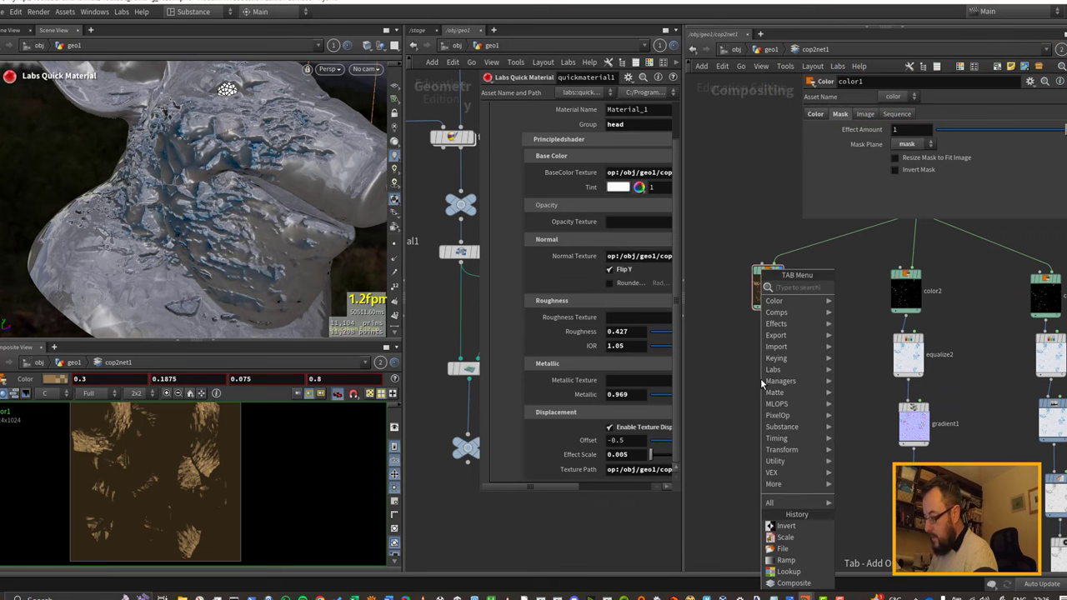
text(lev)
key(Return)
click(767, 376)
Add a Composite node beside levels2.
key(Tab)
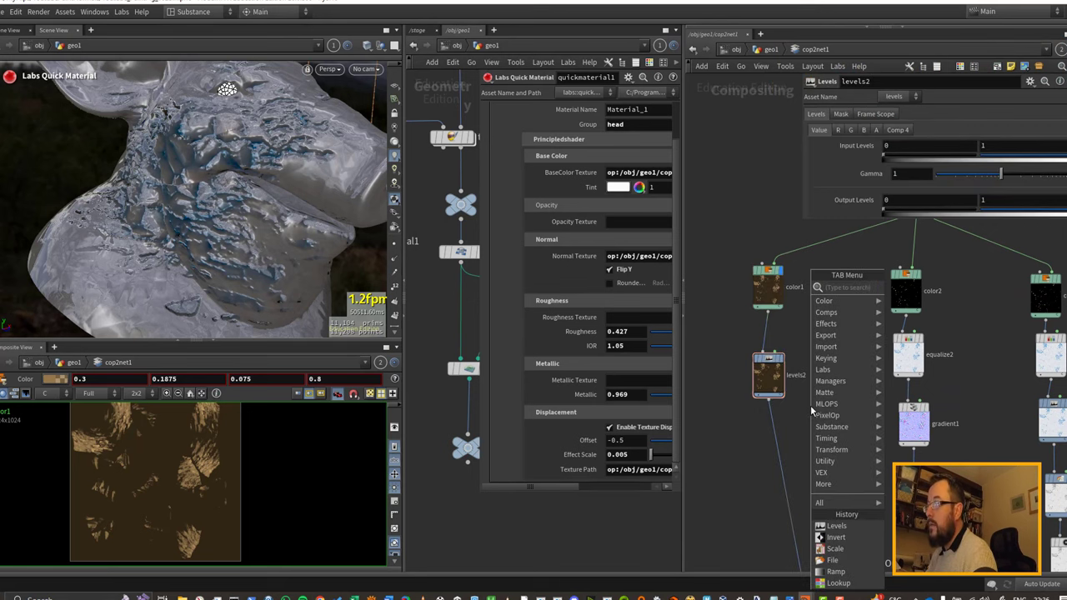
text(compo)
key(Return)
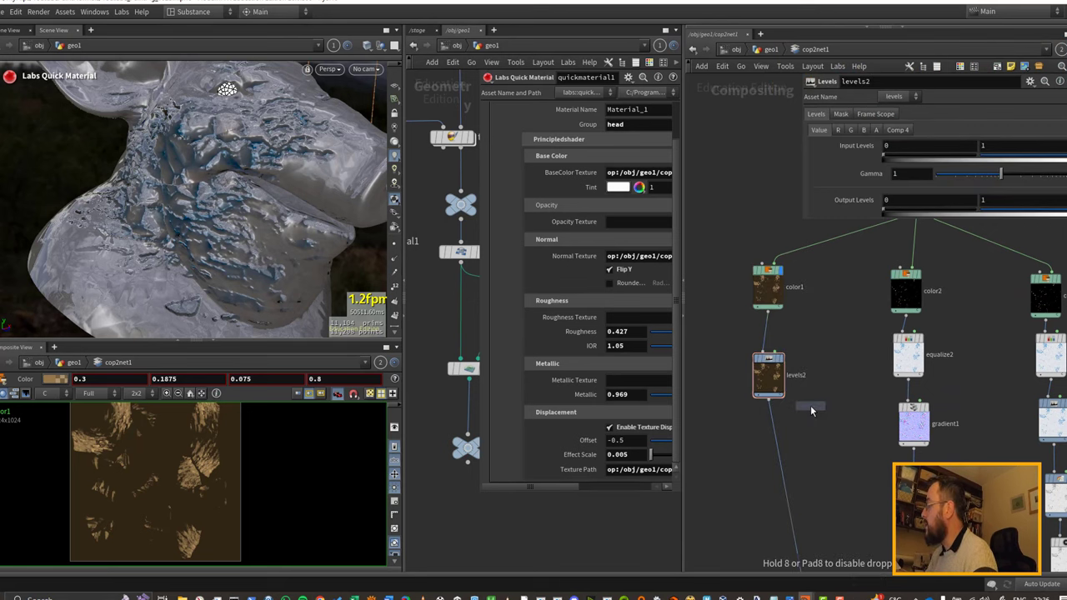
click(811, 410)
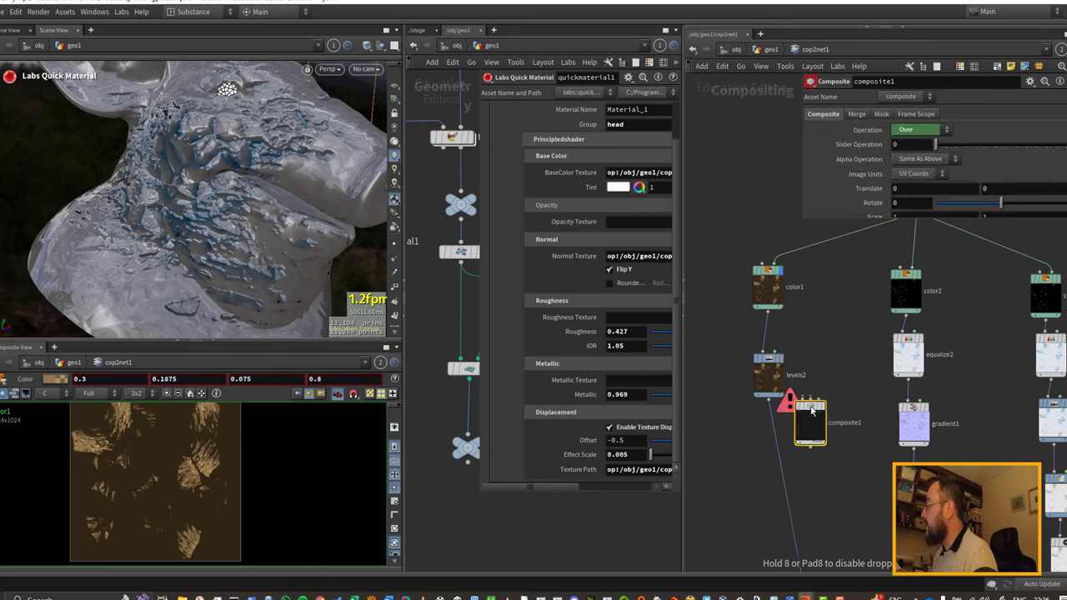
Set levels2's lower input level to 0.037 and gamma to about 0.85, and check the brown colour on the head.
click(771, 368)
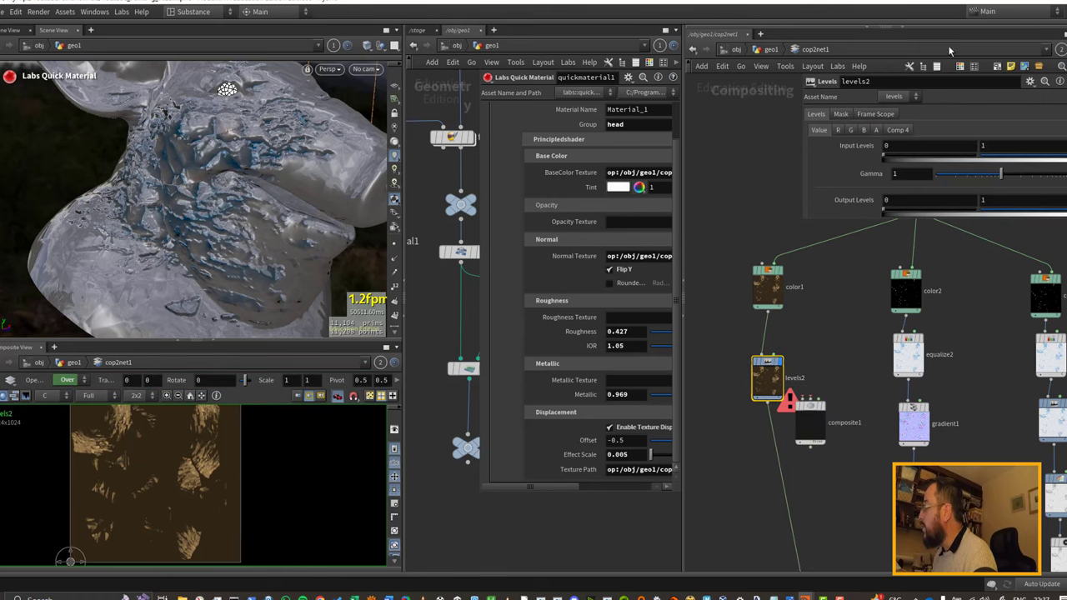
drag(884, 155, 888, 156)
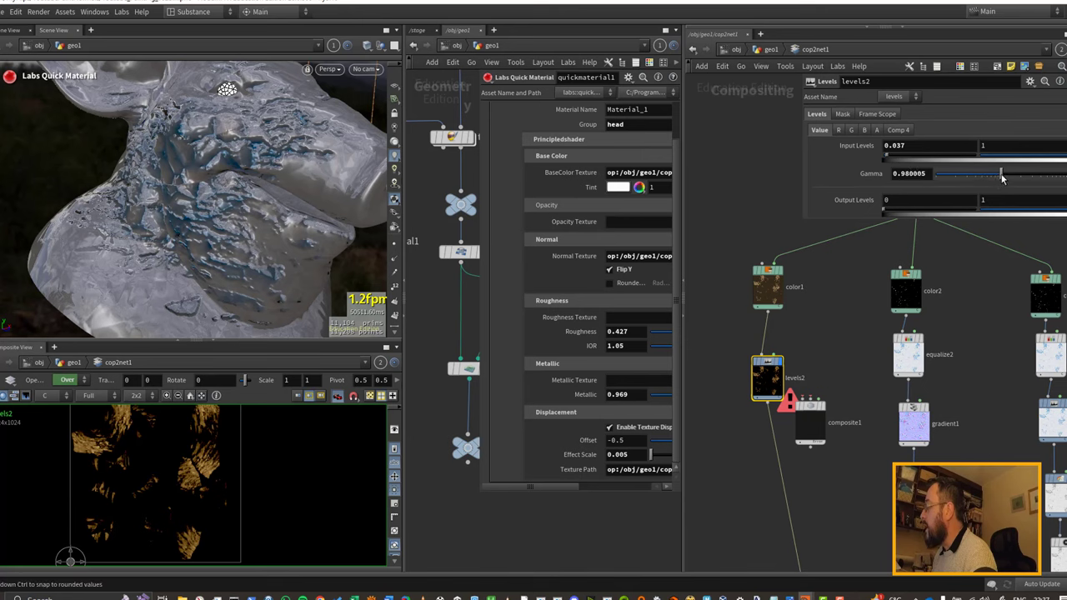
drag(1003, 178, 995, 177)
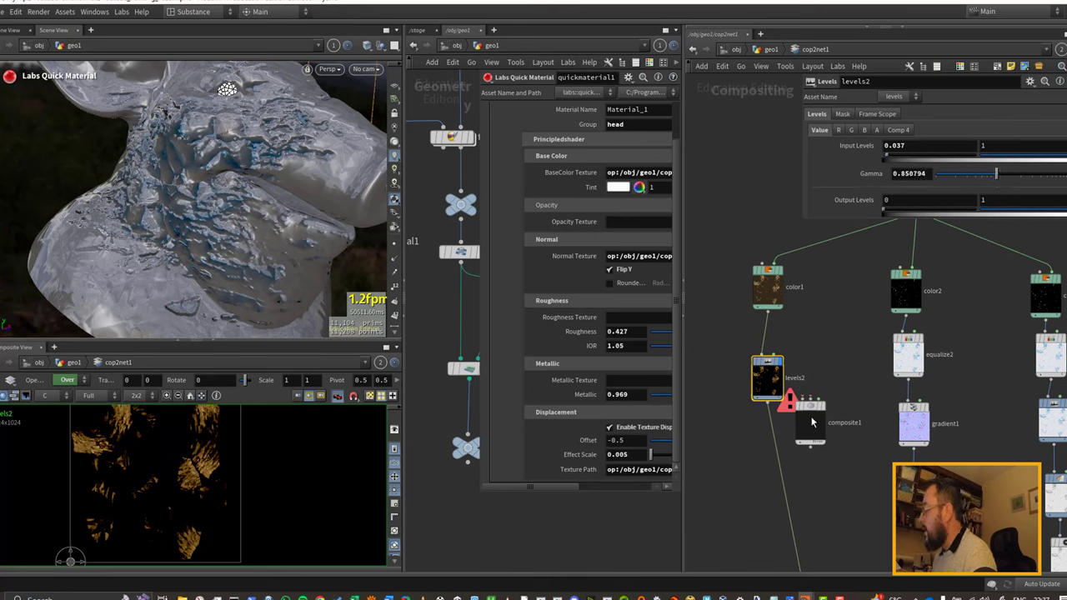
drag(813, 423, 822, 449)
middle_drag(776, 486, 739, 413)
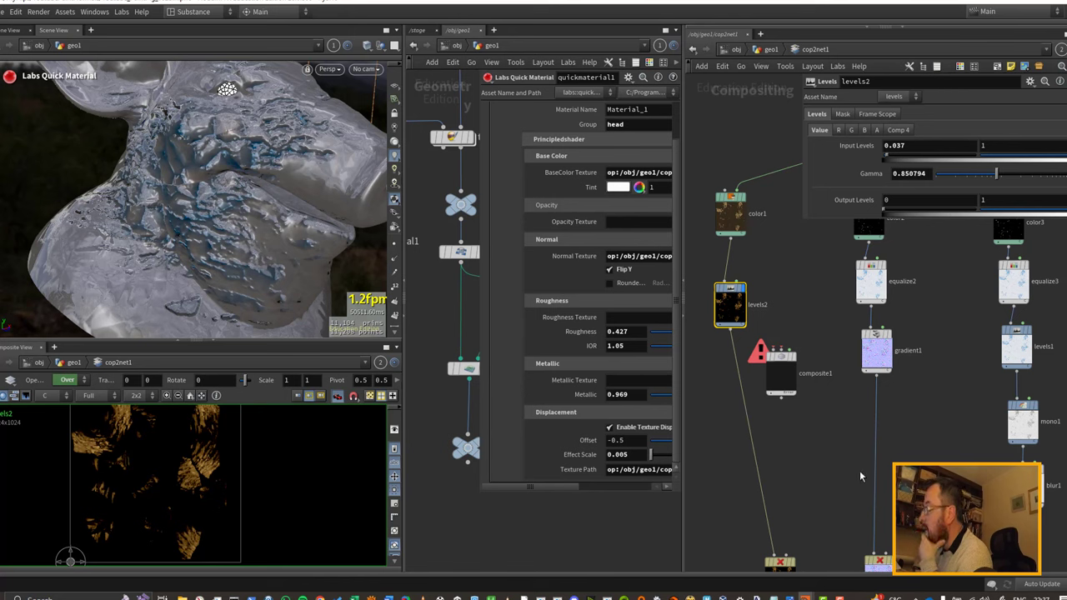
alt+drag(240, 217, 189, 159)
mouse_move(264, 132)
mouse_down()
mouse_move(276, 162)
mouse_move(304, 158)
mouse_move(266, 119)
mouse_up()
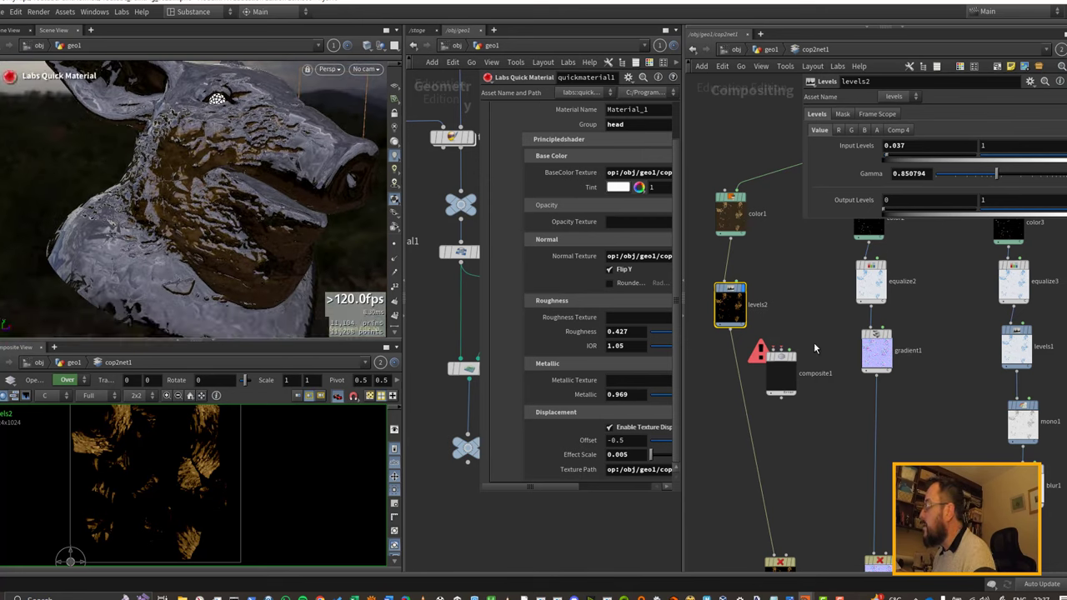
Add a Color node above composite1 and set its colour to white.
drag(781, 371, 767, 386)
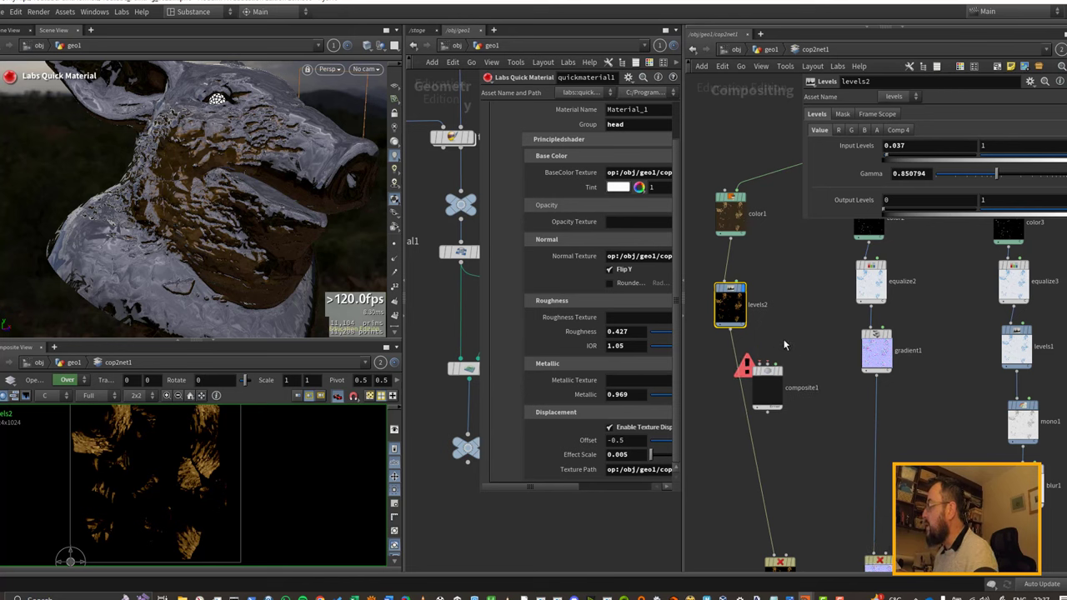
key(Tab)
text(color)
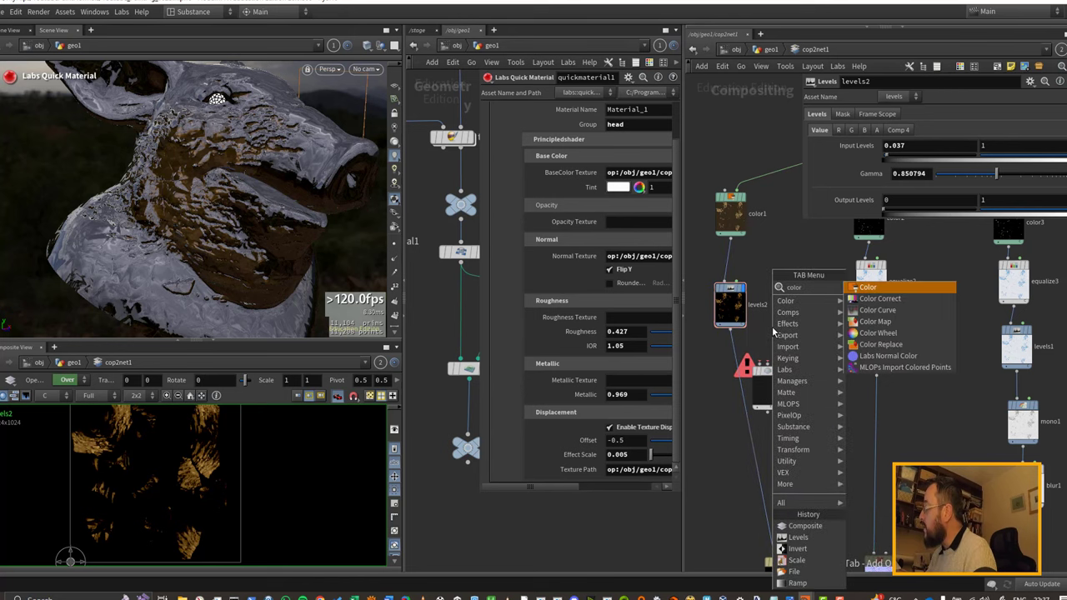
key(Return)
click(800, 308)
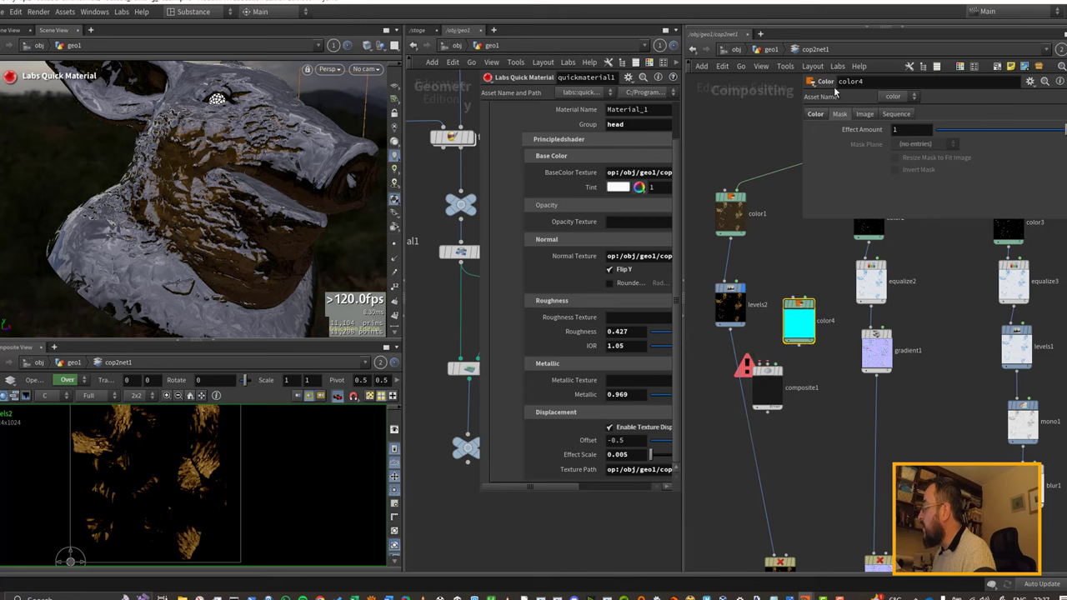
click(816, 114)
click(906, 132)
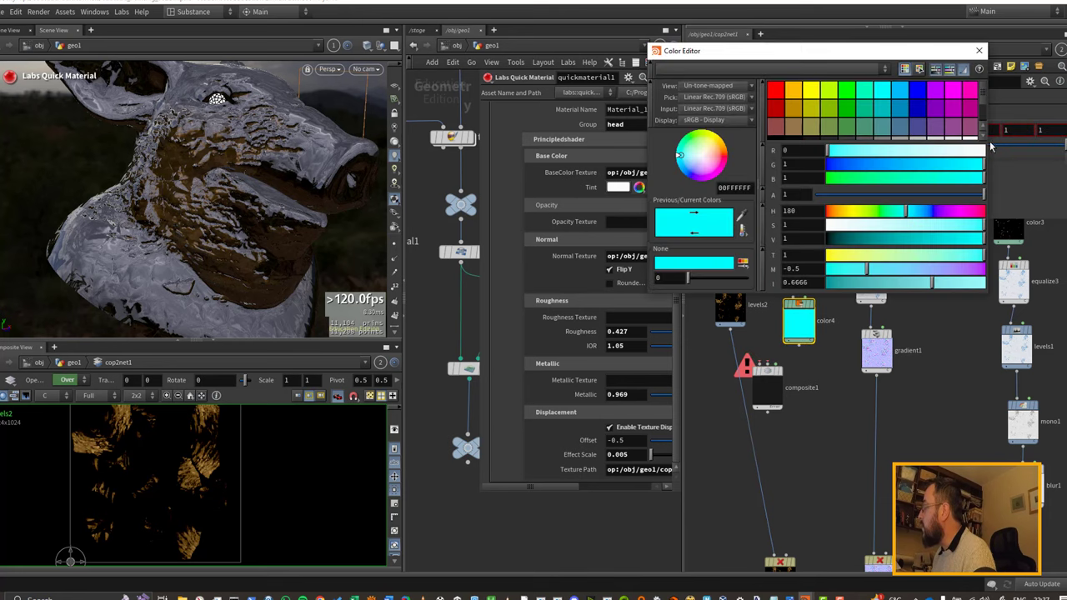
click(966, 139)
click(978, 52)
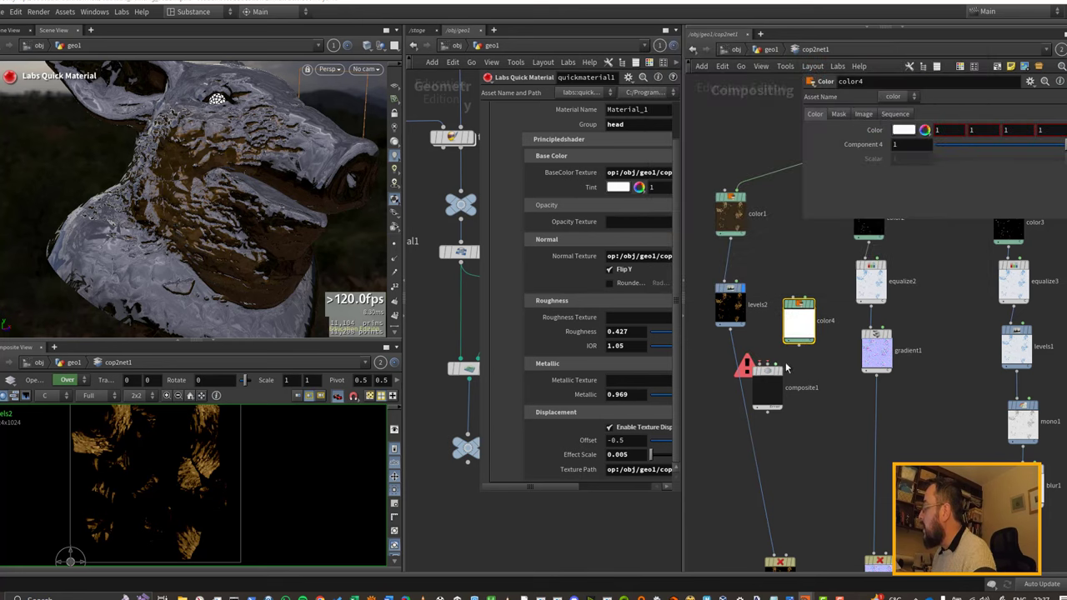
Composite levels2 over the white color4, feed composite1 into delete1 and inspect the updated colours on the pig head.
drag(766, 368, 731, 328)
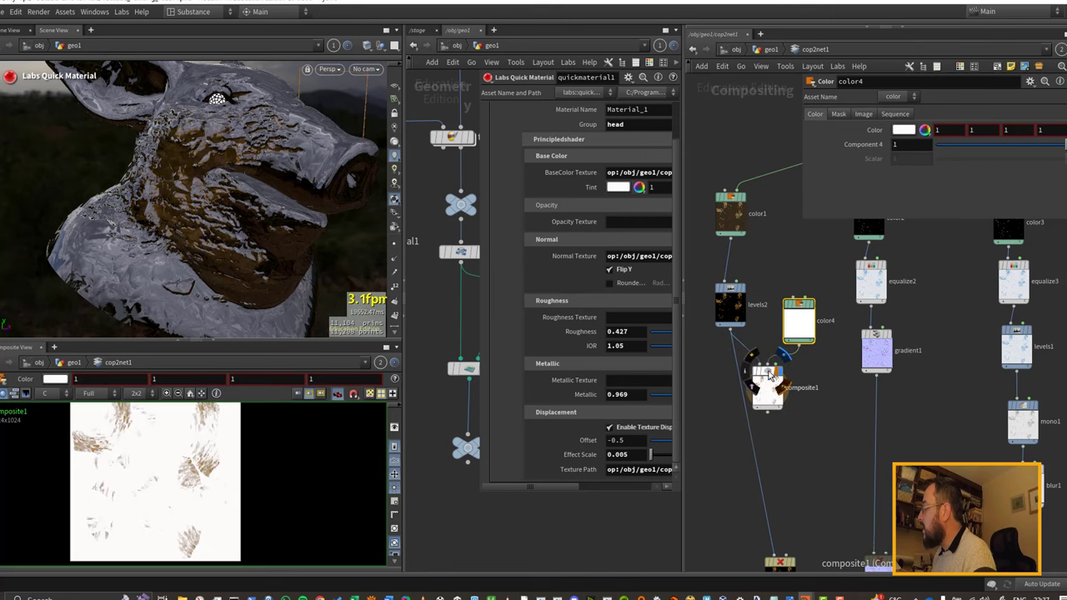
click(769, 375)
drag(755, 448, 767, 412)
middle_drag(784, 531, 773, 421)
click(768, 533)
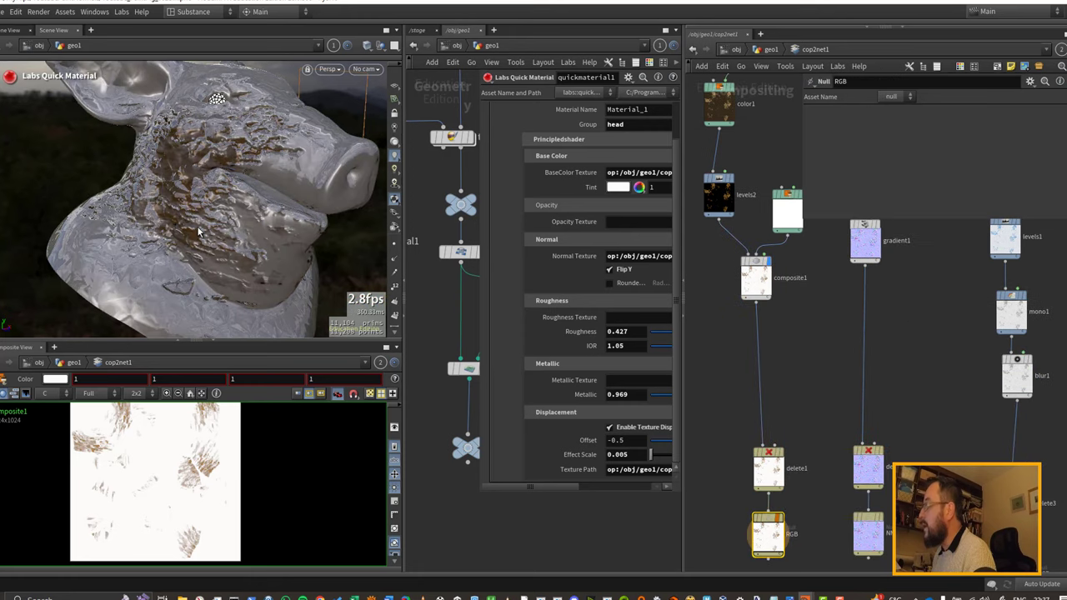
key(Escape)
drag(198, 232, 249, 197)
middle_drag(743, 178, 749, 222)
Readjust levels2's lower input level to control how much of the painted colour shows.
click(726, 136)
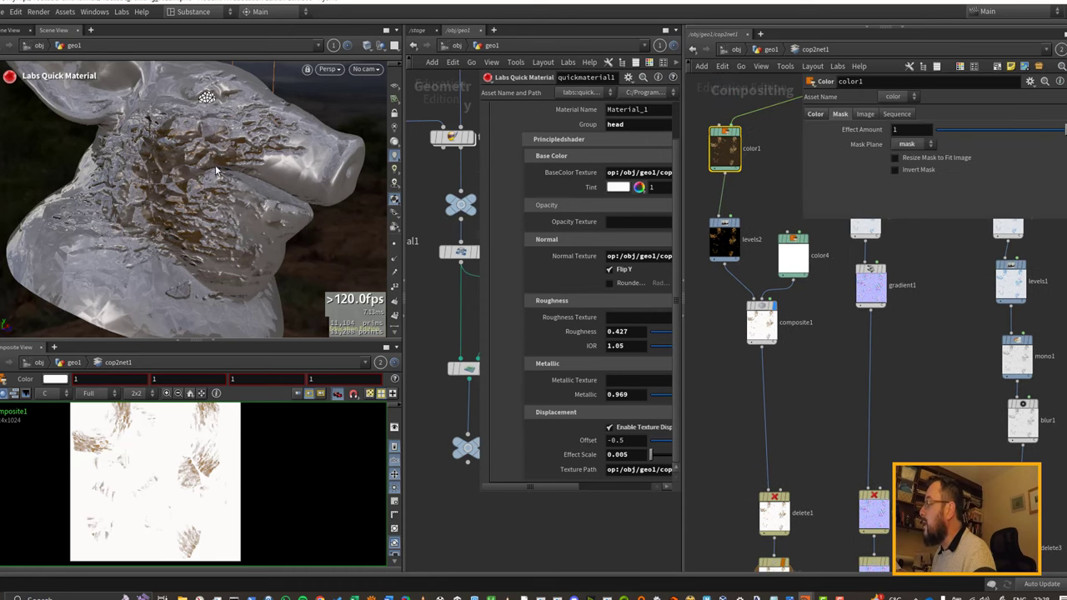
click(724, 238)
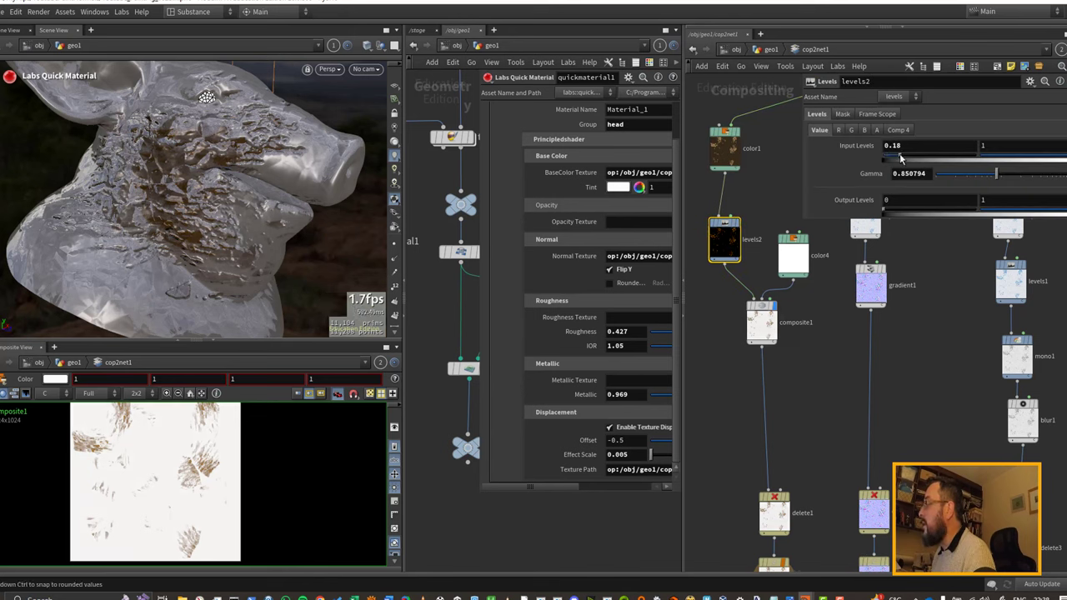
drag(894, 159, 885, 160)
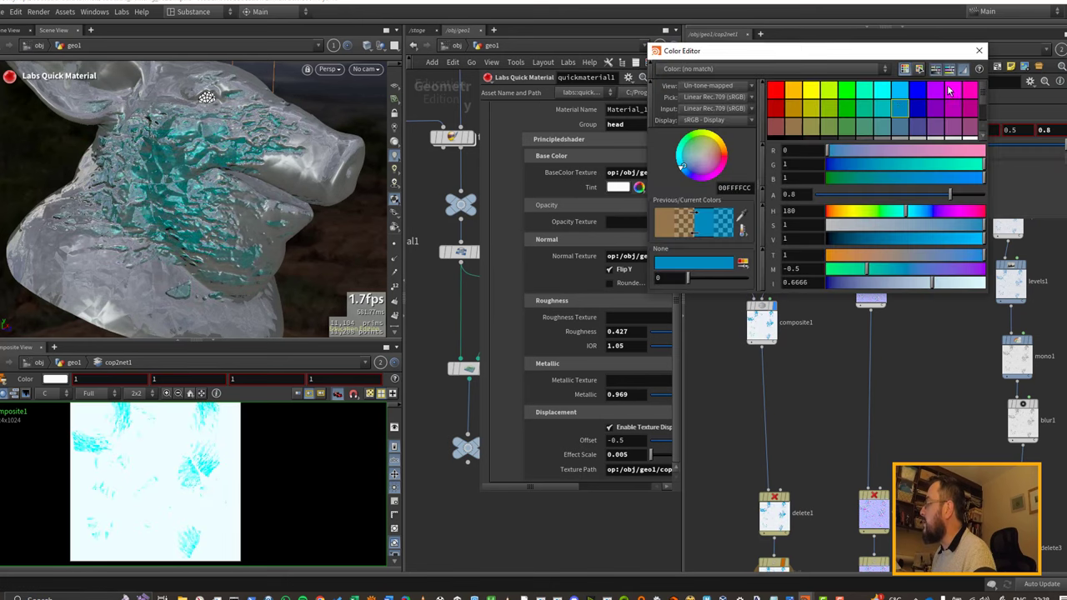
Set color1's colour to magenta (1, 0, 1) and switch the viewport to high-quality lighting.
click(953, 91)
click(978, 50)
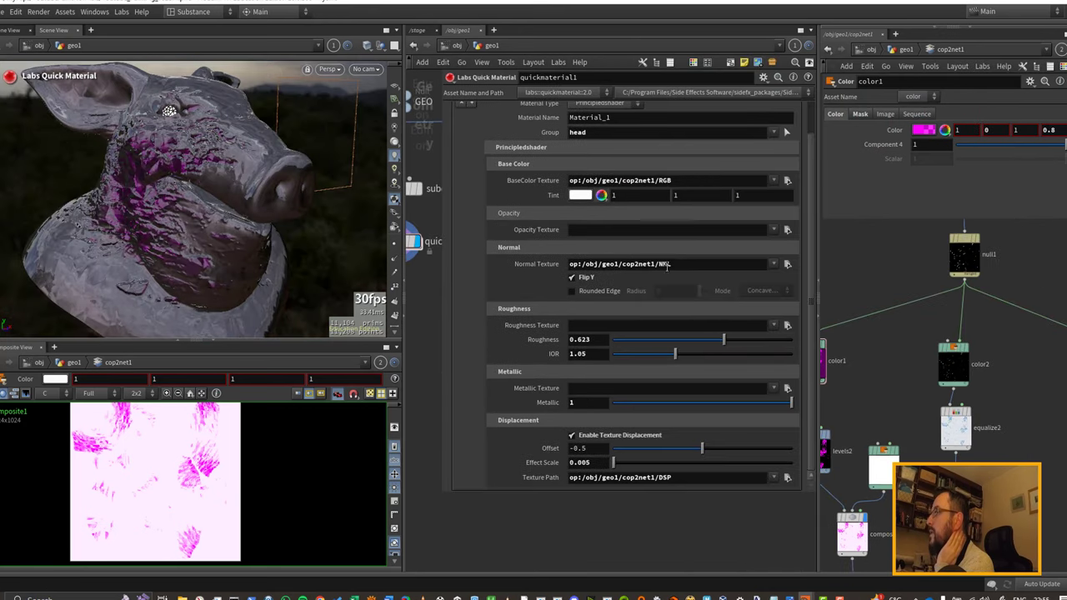
click(395, 169)
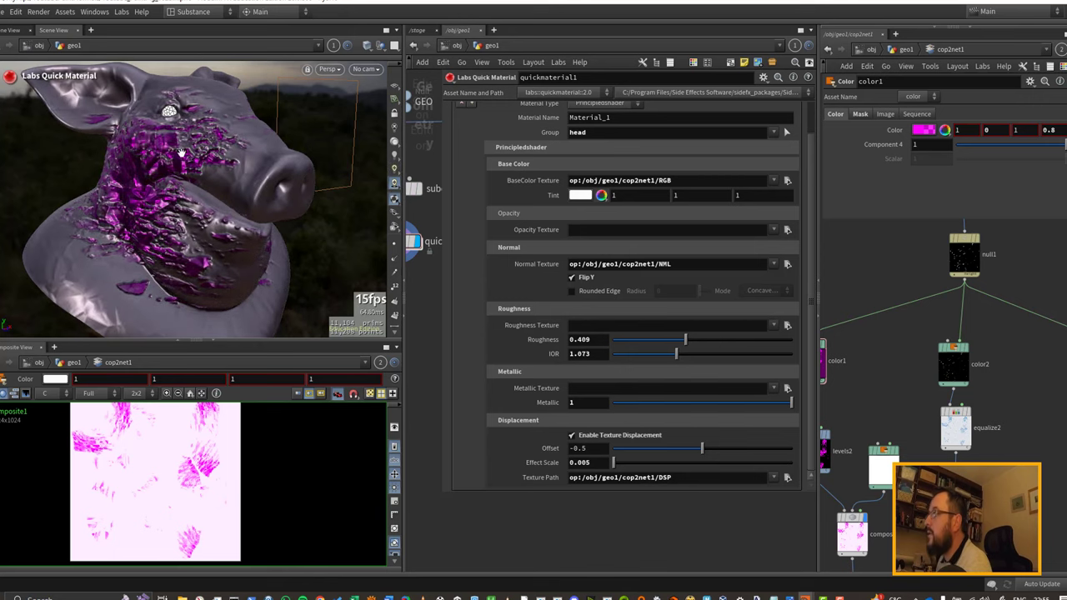
Move the first point of heightfield_remap1's remap ramp to position 0.0936937 and inspect the displaced detail on the pig head.
mouse_move(181, 154)
mouse_down()
mouse_move(209, 151)
mouse_move(200, 173)
mouse_move(258, 137)
mouse_move(239, 135)
mouse_move(278, 161)
mouse_move(178, 155)
mouse_up()
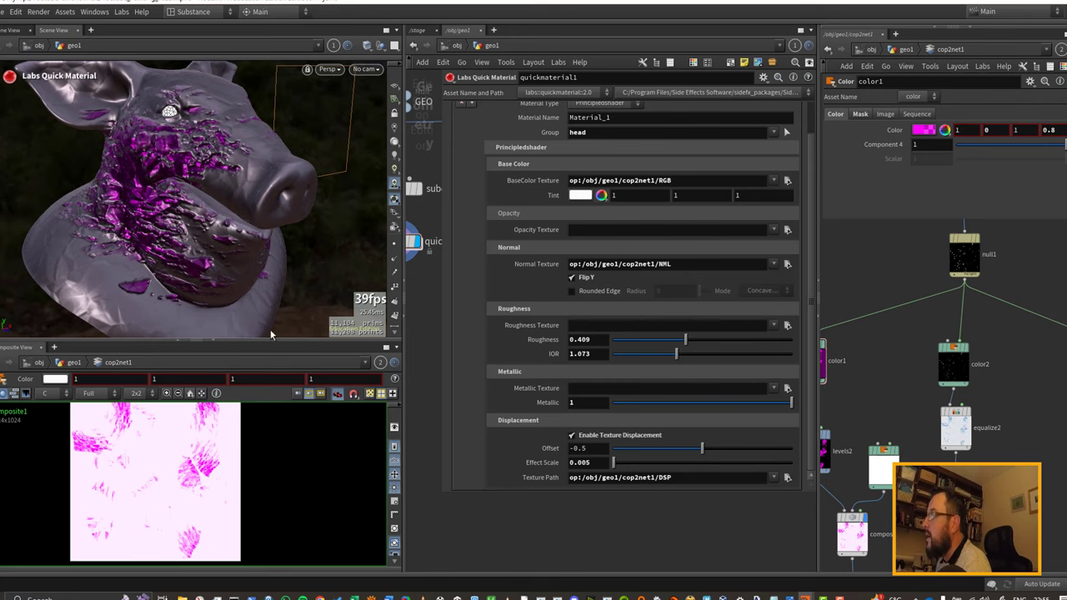
middle_drag(901, 368, 957, 343)
click(872, 410)
key(p)
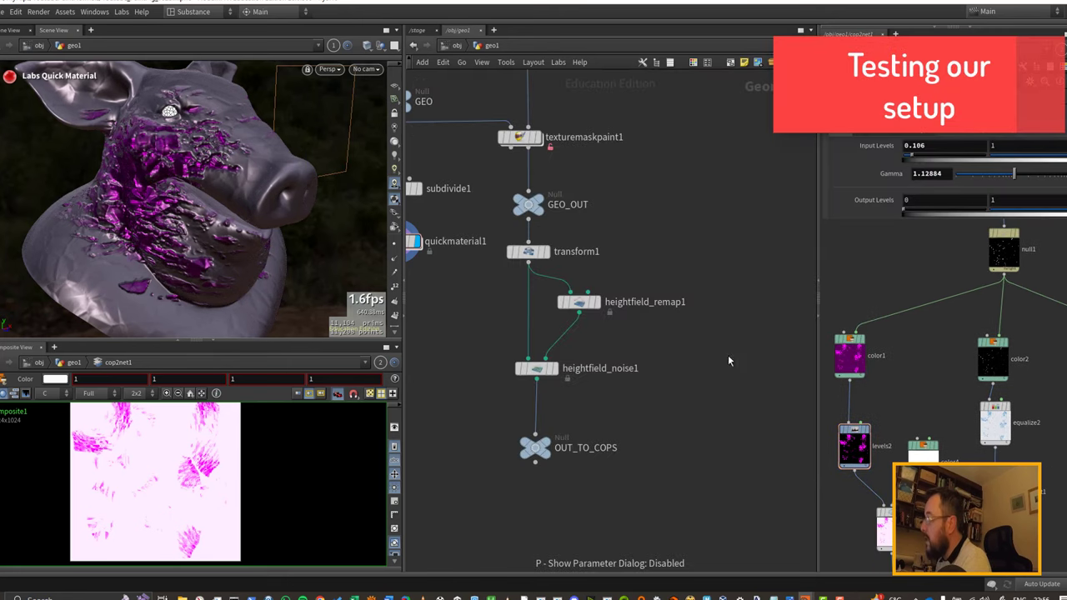
click(577, 301)
key(p)
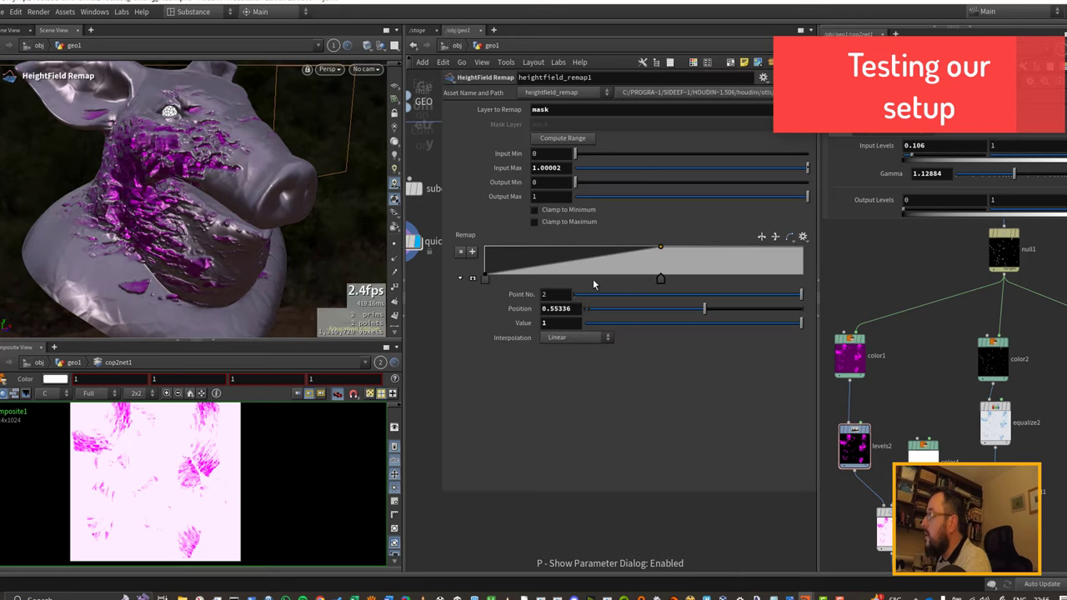
click(487, 279)
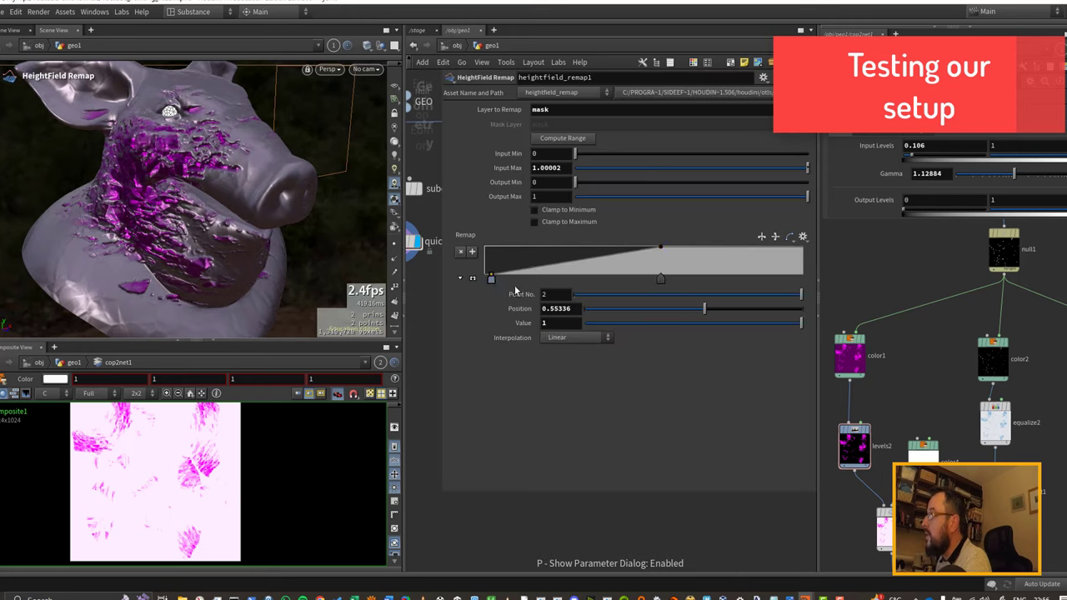
drag(490, 278, 514, 278)
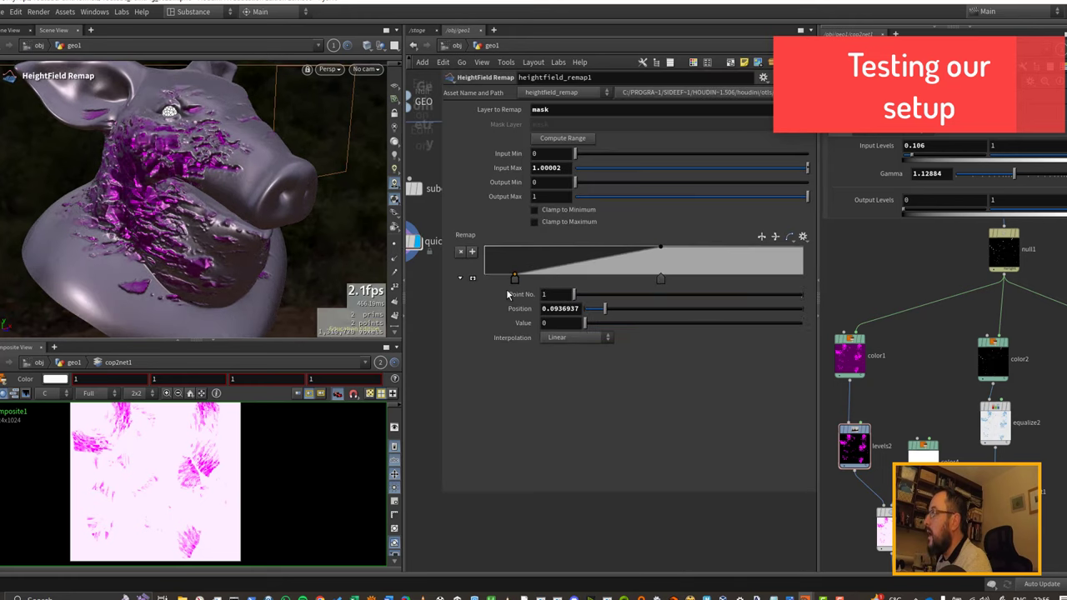
scroll(162, 220, up, 2)
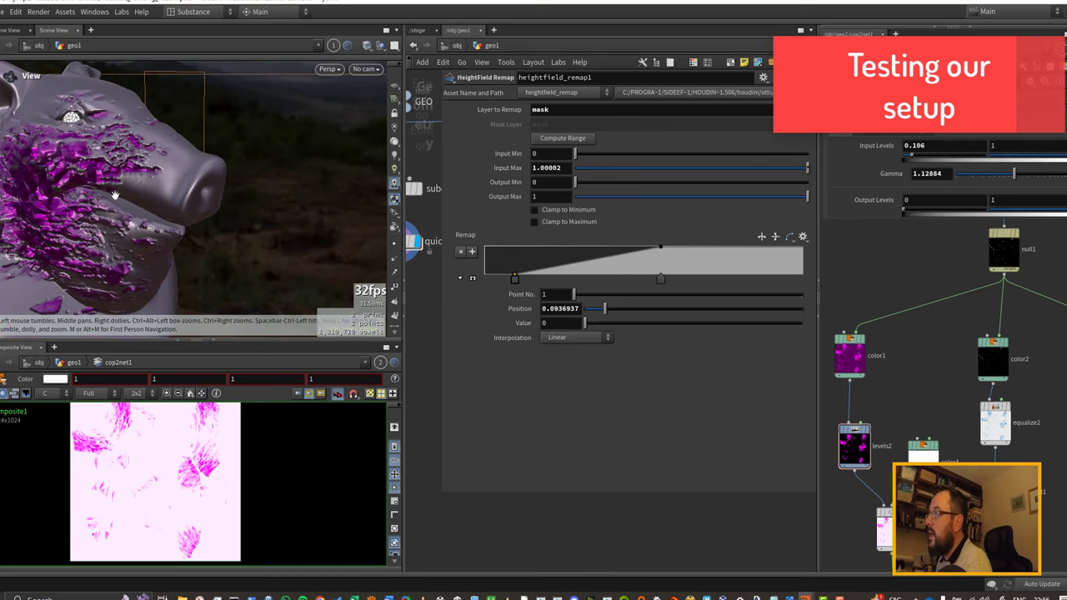
alt+drag(116, 196, 258, 185)
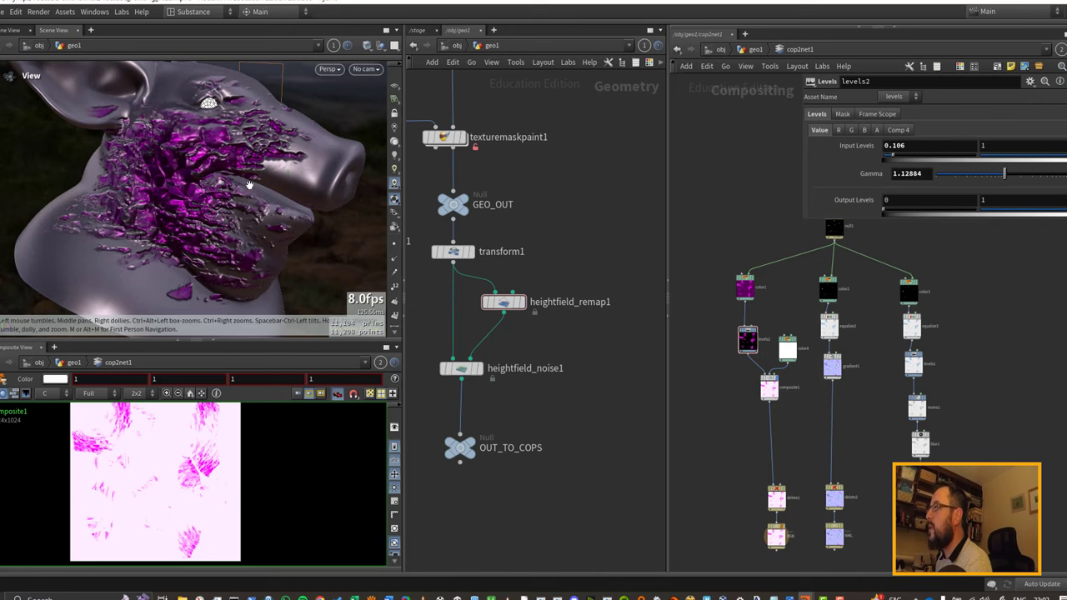
mouse_move(265, 178)
alt+mouse_down()
mouse_move(287, 173)
mouse_move(255, 167)
alt+mouse_up()
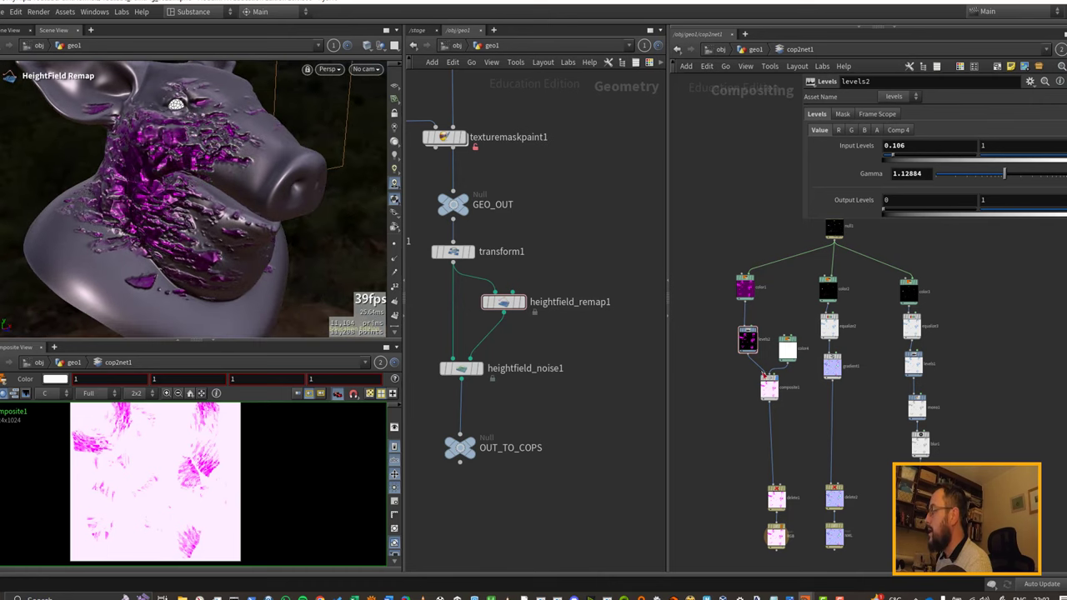
Add a Ramp node and a Lookup node beside the color1 branch in cop2net1.
scroll(755, 348, up, 2)
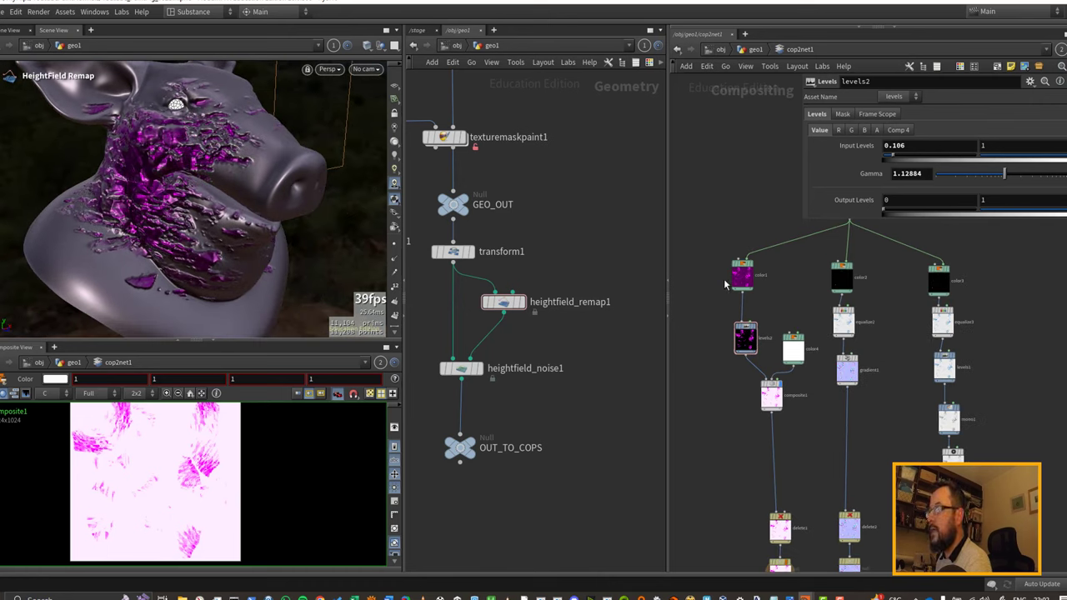
middle_drag(722, 290, 731, 328)
drag(751, 322, 748, 305)
key(Tab)
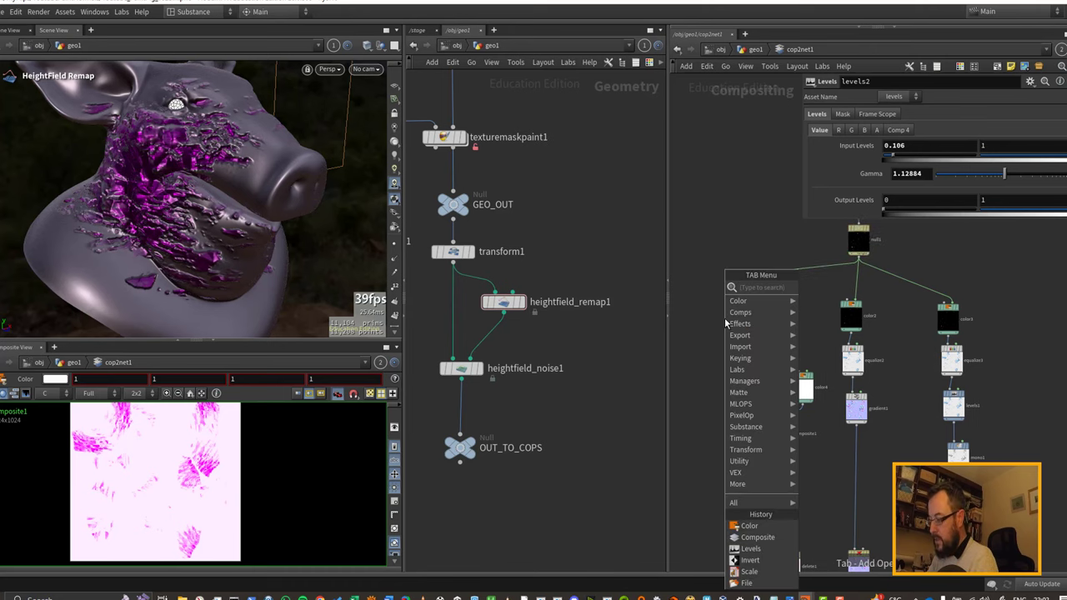
text(ramp)
key(Return)
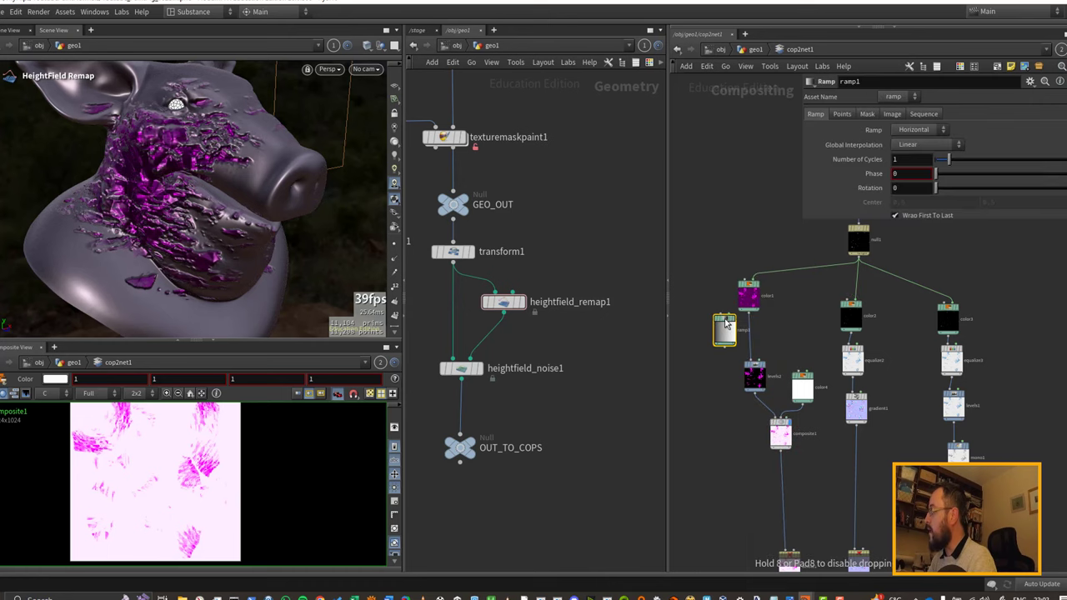
key(Tab)
text(lo)
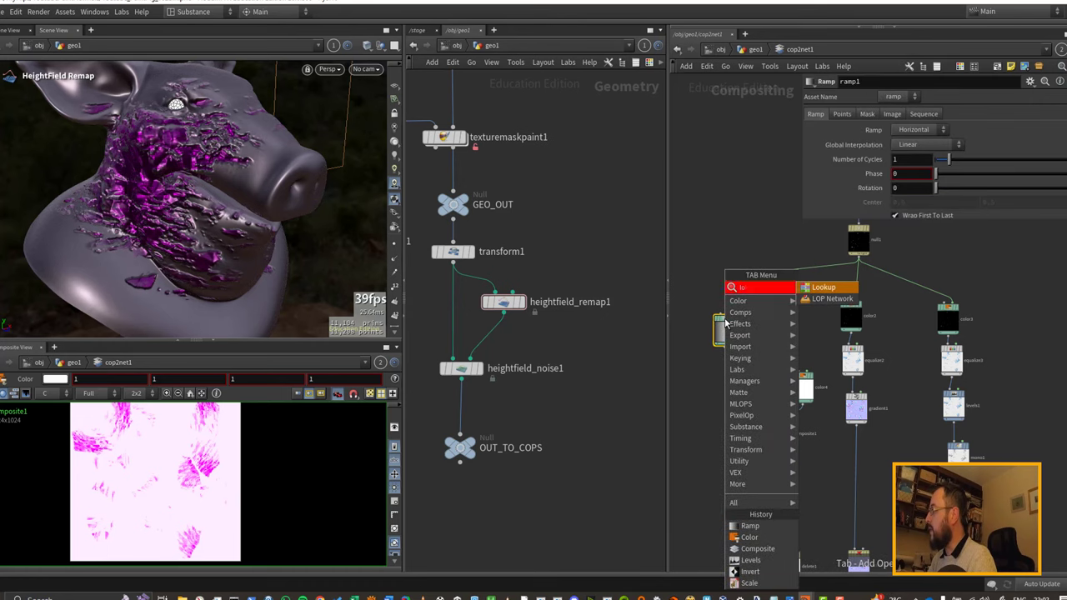
key(Return)
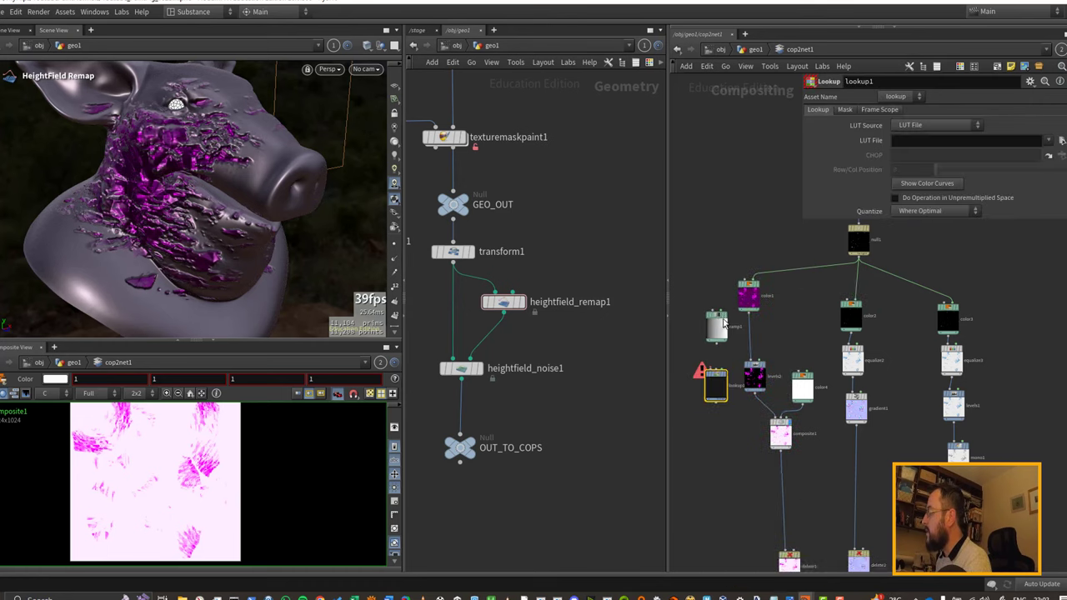
Review ramp1's output and settings, then connect ramp1 into lookup1 and display lookup1.
scroll(727, 322, up, 2)
click(729, 319)
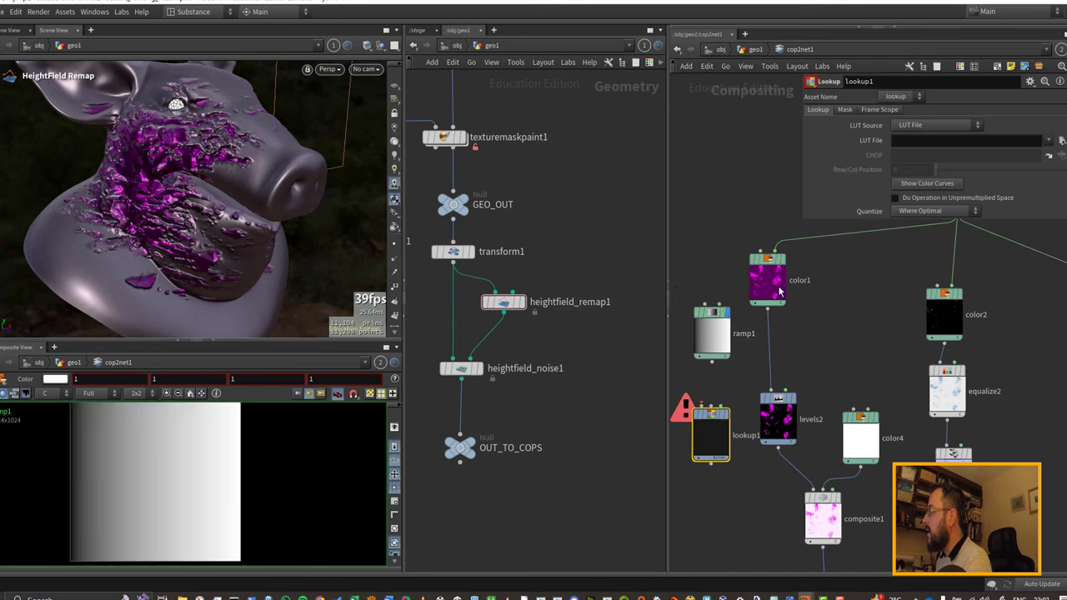
click(713, 322)
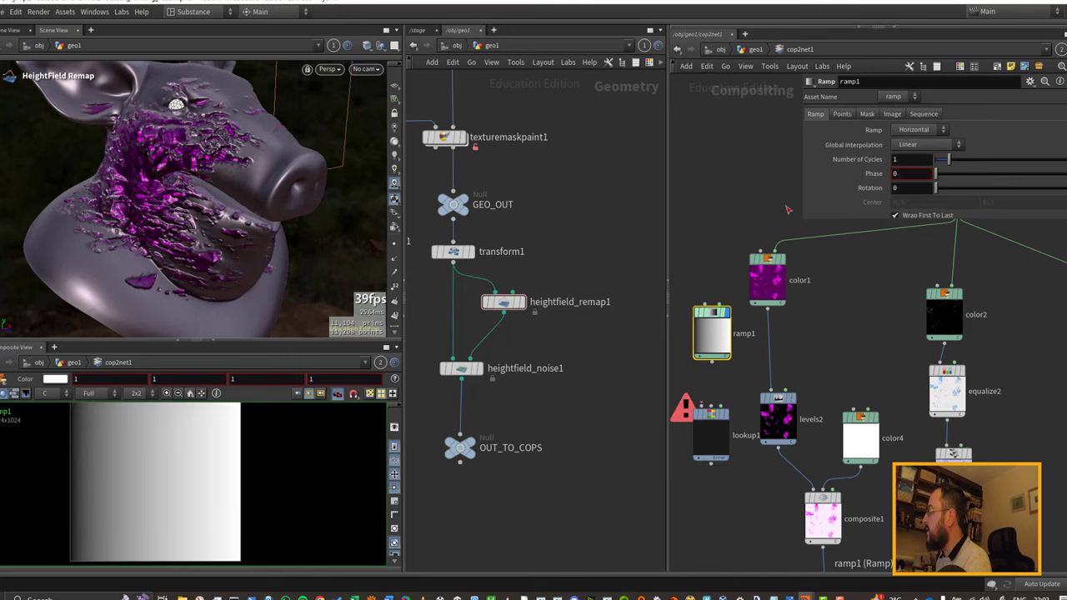
click(841, 115)
click(815, 113)
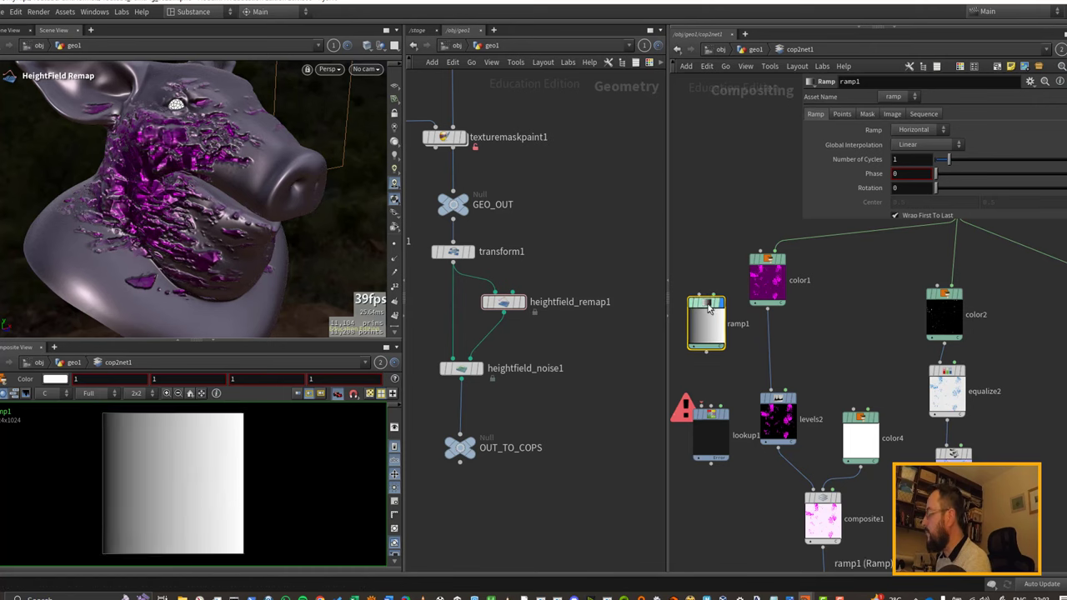
drag(707, 351, 704, 406)
click(723, 421)
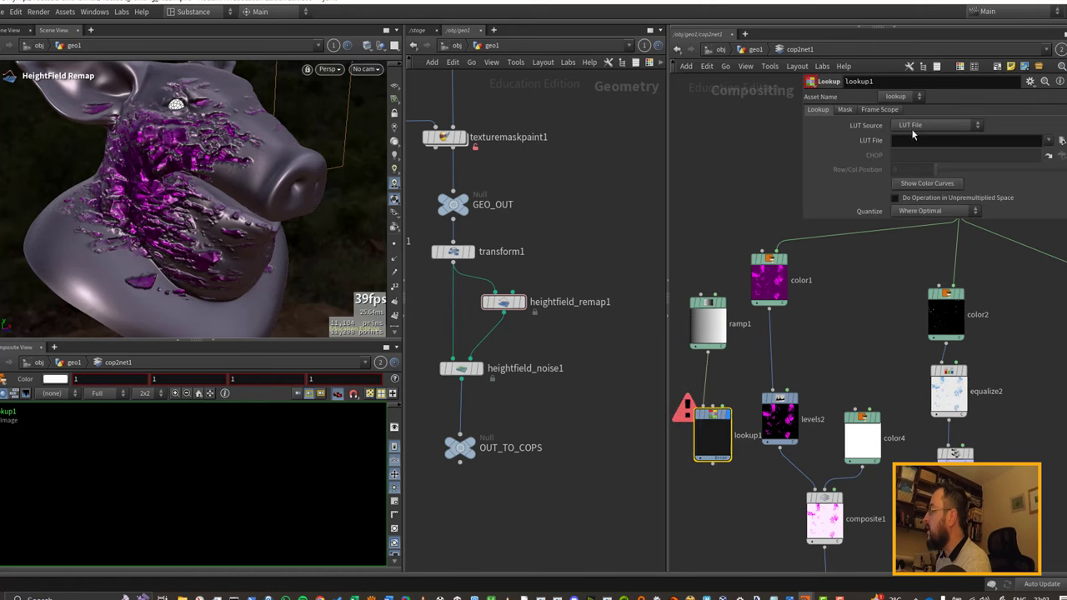
Set lookup1's LUT Source to Color Ramp Parameter with the Magma preset, and set ramp1's Number of Cycles to 1.71.
click(912, 130)
click(927, 194)
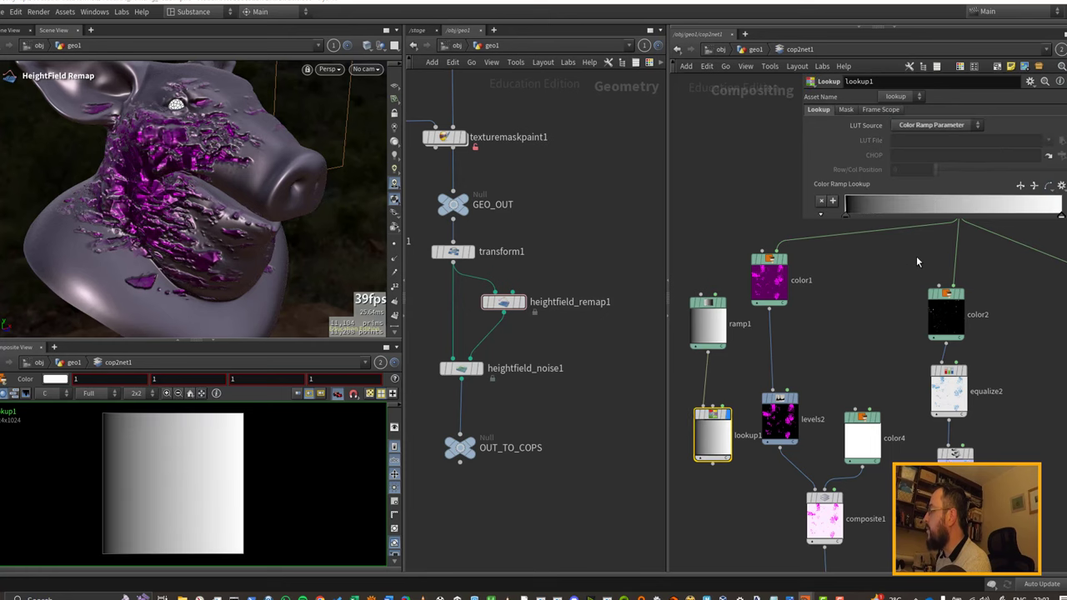
click(1060, 185)
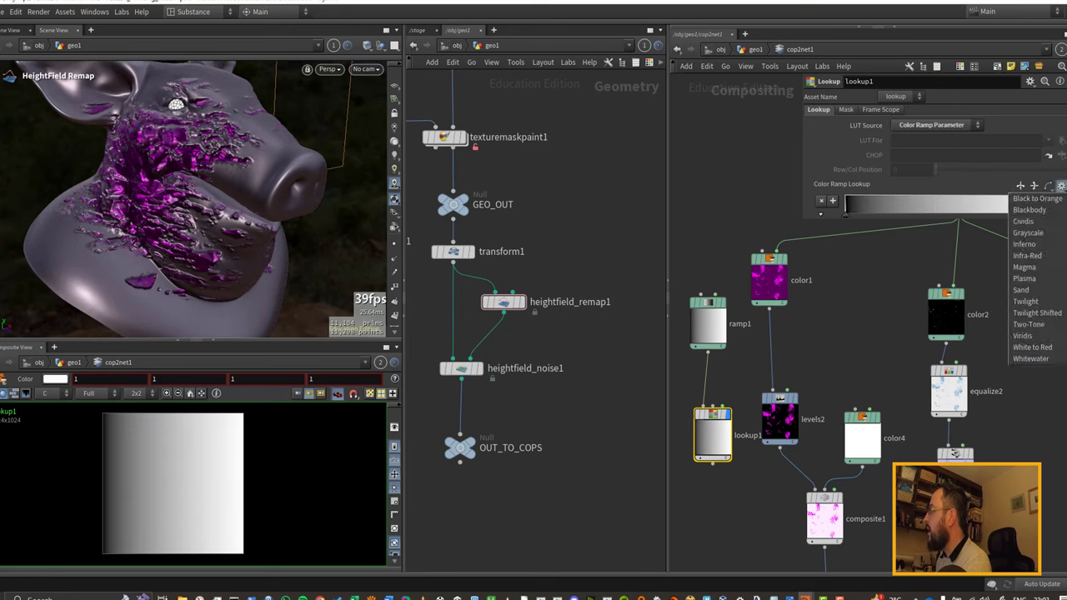
click(1040, 268)
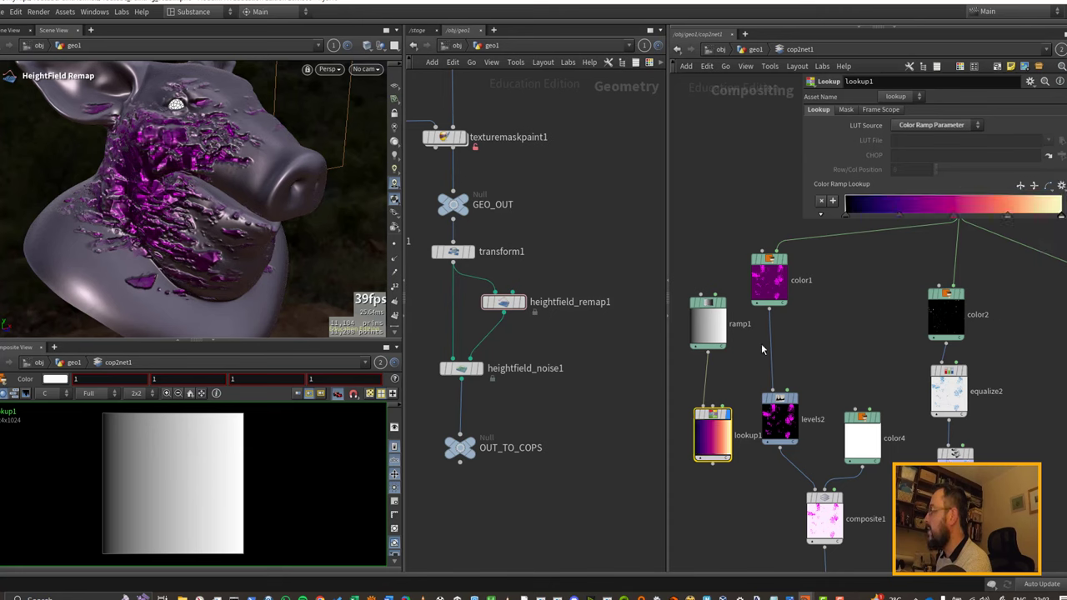
drag(711, 319, 702, 335)
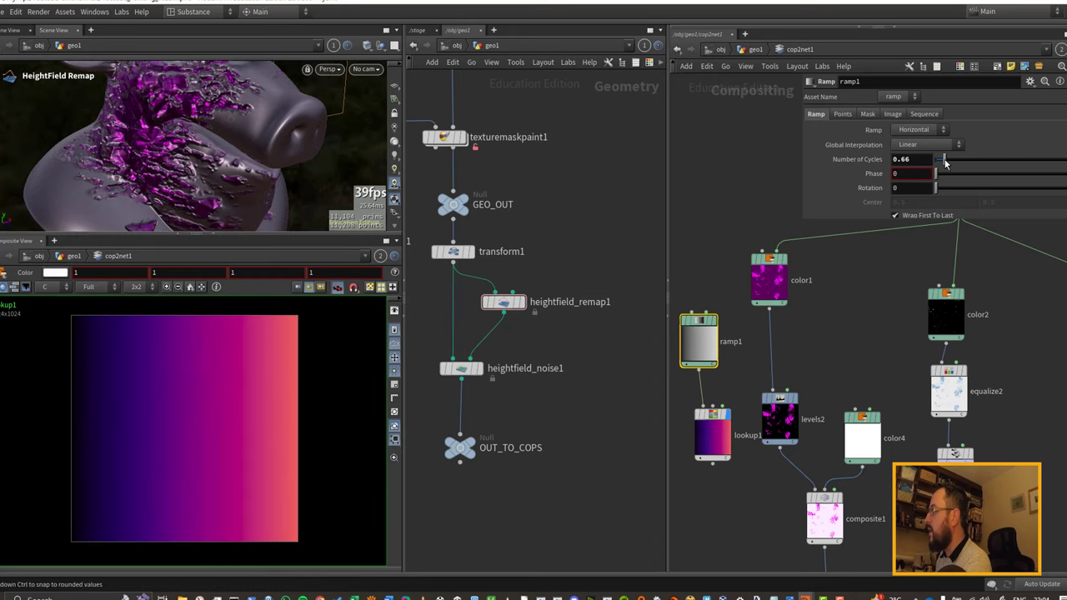
drag(944, 164, 958, 164)
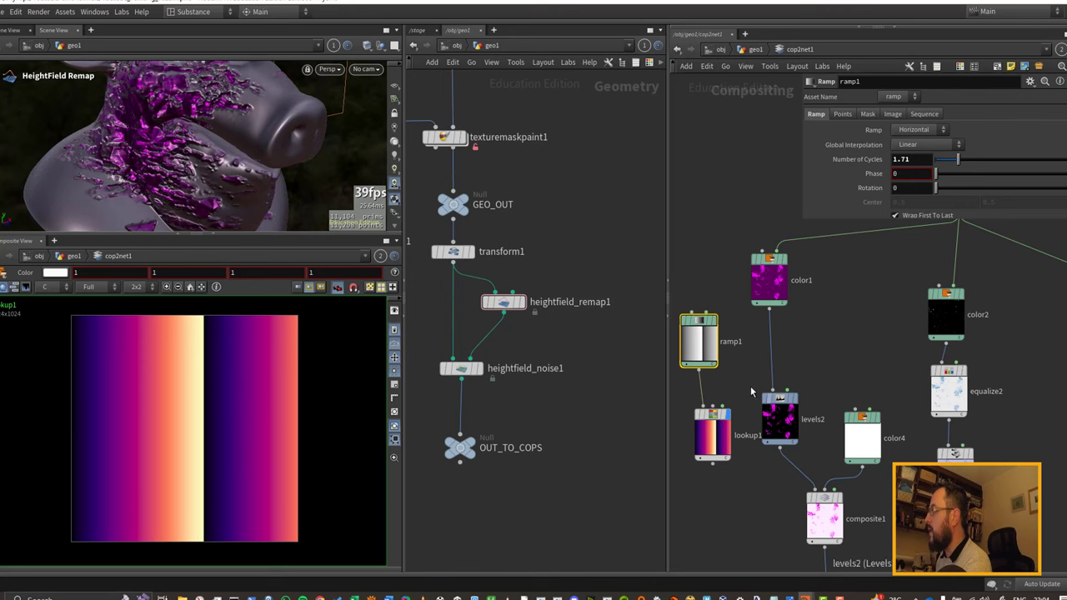
Rearrange ramp1, lookup1 and color1 to make room under null1, and collapse the thumbnails of ramp1 and lookup1.
drag(716, 422, 710, 418)
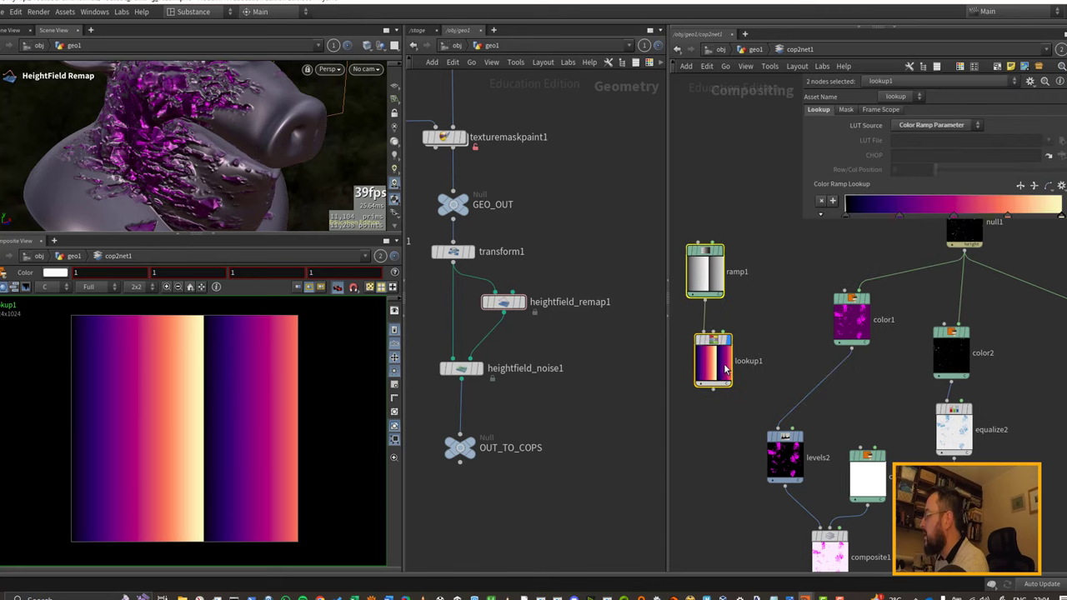
mouse_move(721, 364)
mouse_down()
mouse_move(724, 473)
mouse_move(723, 367)
mouse_up()
drag(862, 314, 852, 318)
middle_drag(781, 273, 825, 345)
drag(773, 315, 863, 328)
drag(908, 321, 775, 327)
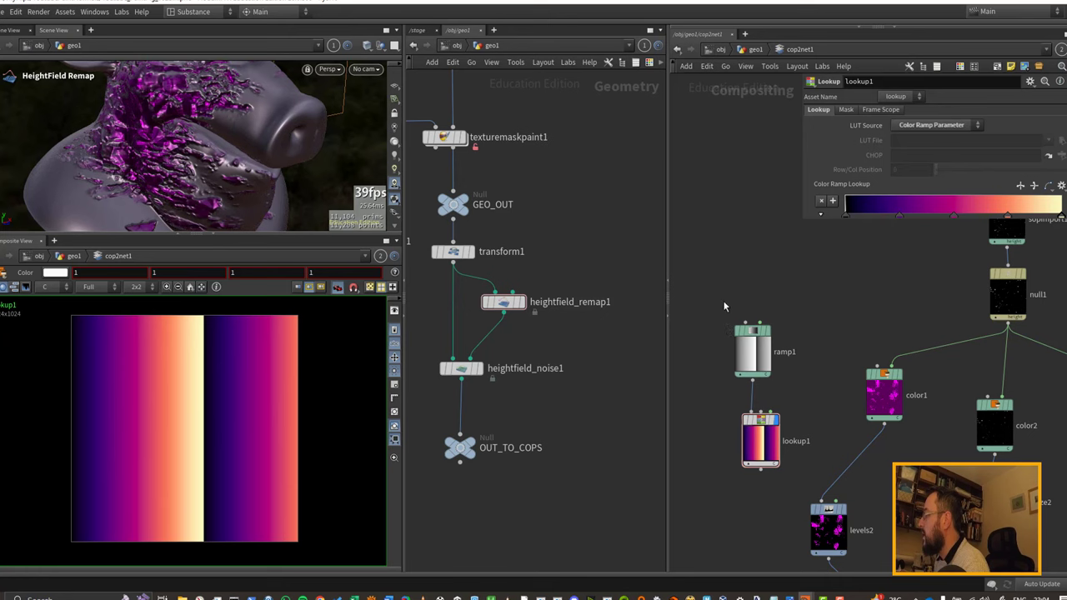
drag(723, 295, 785, 442)
click(748, 464)
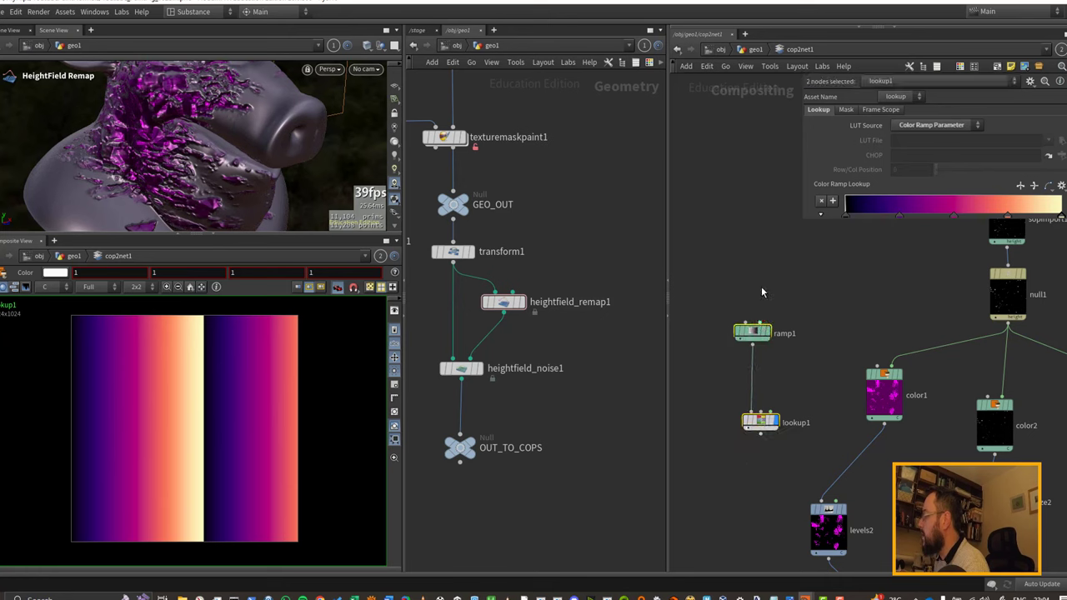
Connect null1 to ramp1's mask input and set ramp1's Mask Plane to mask.
click(758, 283)
drag(760, 323, 759, 362)
click(759, 363)
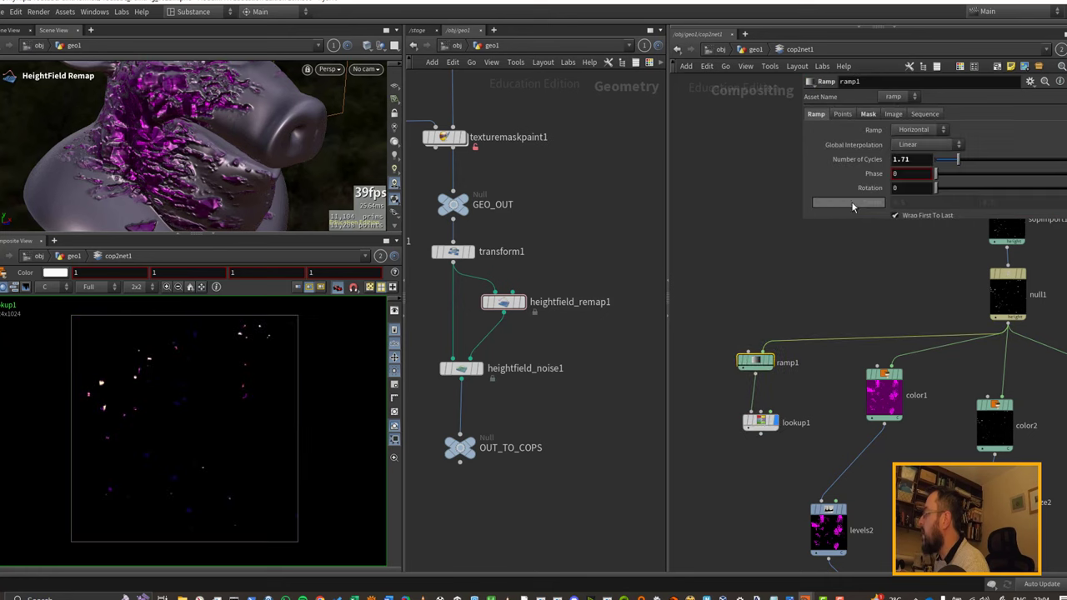
click(868, 114)
click(907, 143)
click(905, 161)
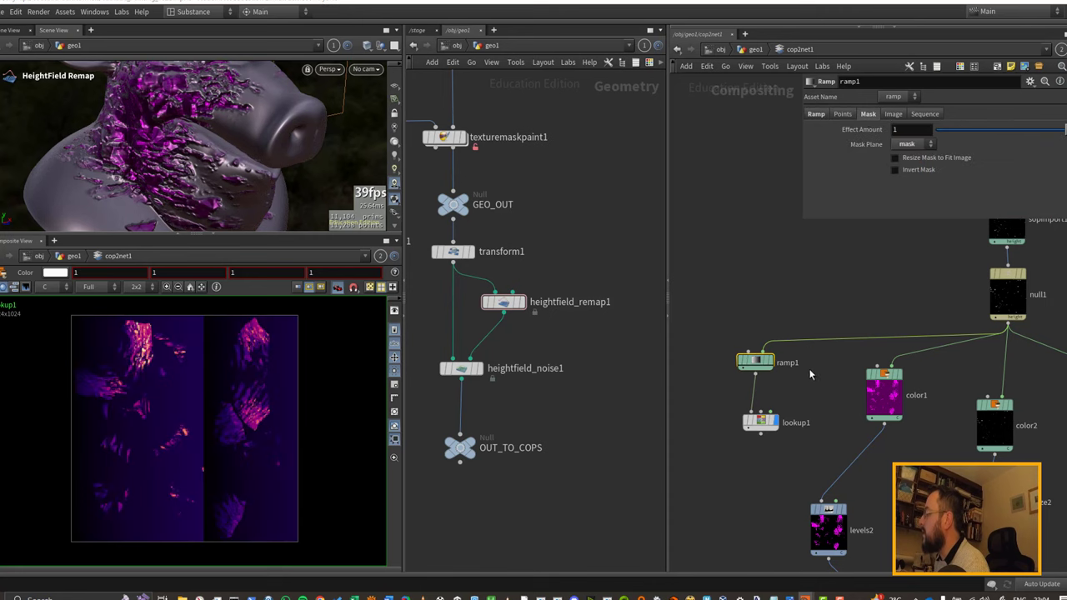
Compare the masked ramp1 and lookup1 images, feed lookup1 into levels2 in place of color1, and display levels2.
click(768, 340)
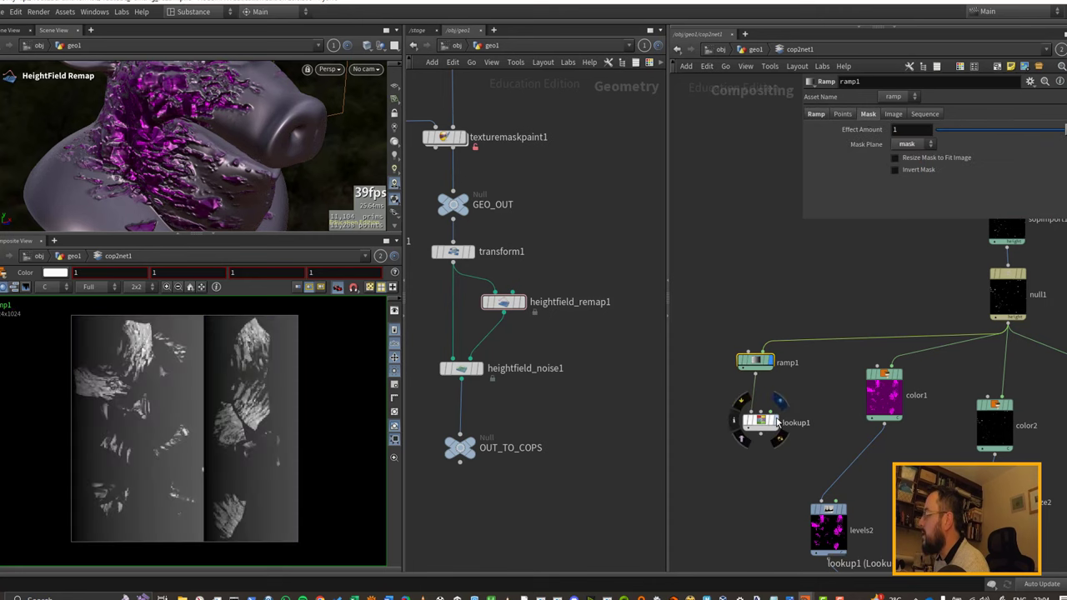
click(779, 423)
click(761, 419)
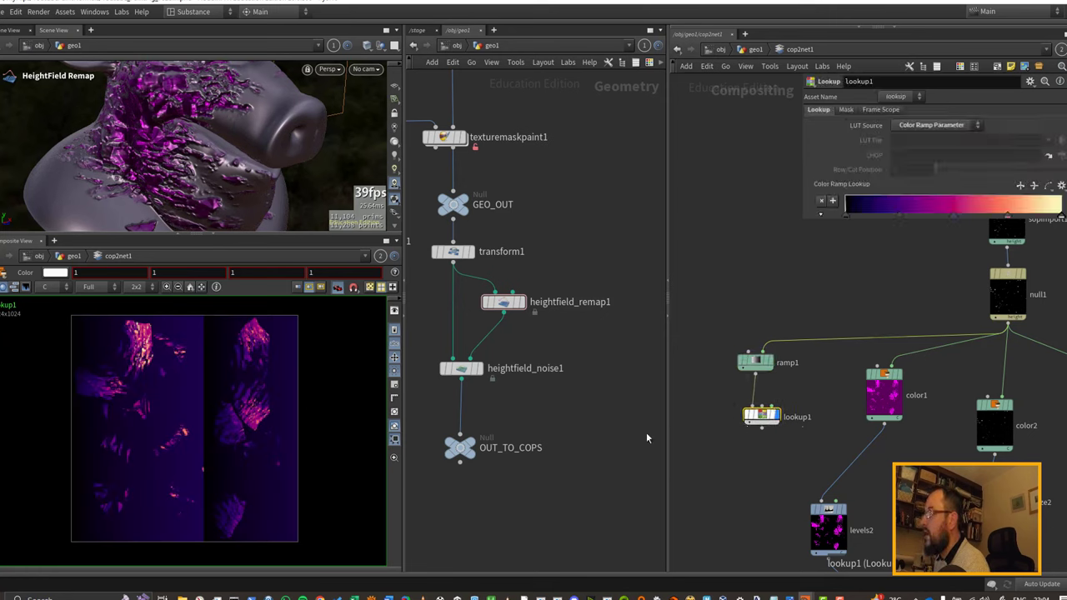
drag(822, 501, 761, 448)
drag(828, 502, 790, 476)
click(843, 507)
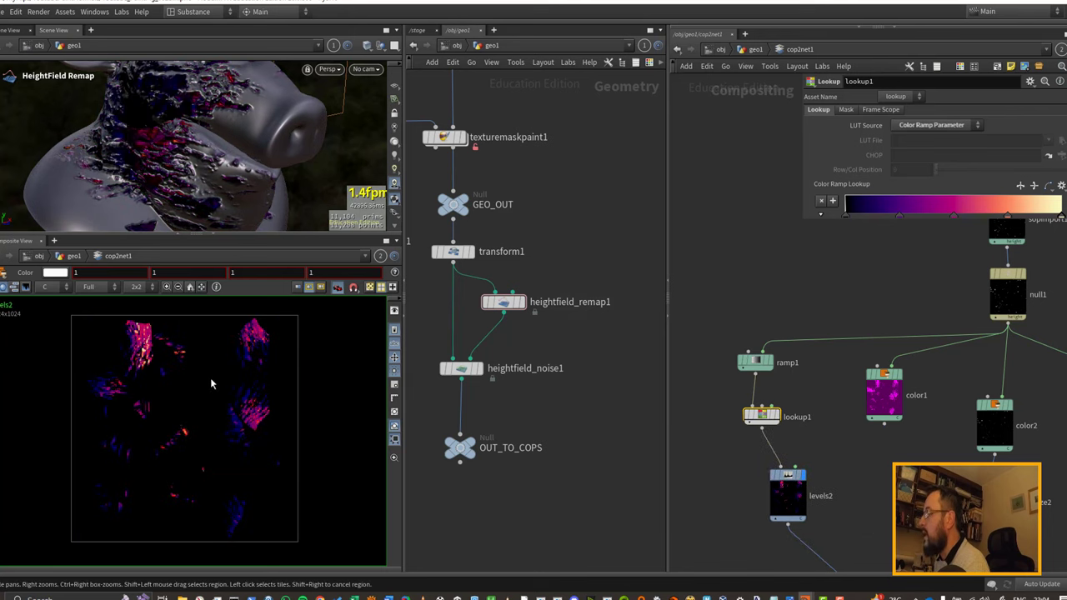
Switch lookup1's colour ramp to the Sand preset and inspect the new colouring on the pig head.
drag(761, 417, 761, 426)
drag(755, 363, 755, 377)
drag(805, 223, 733, 259)
click(1060, 186)
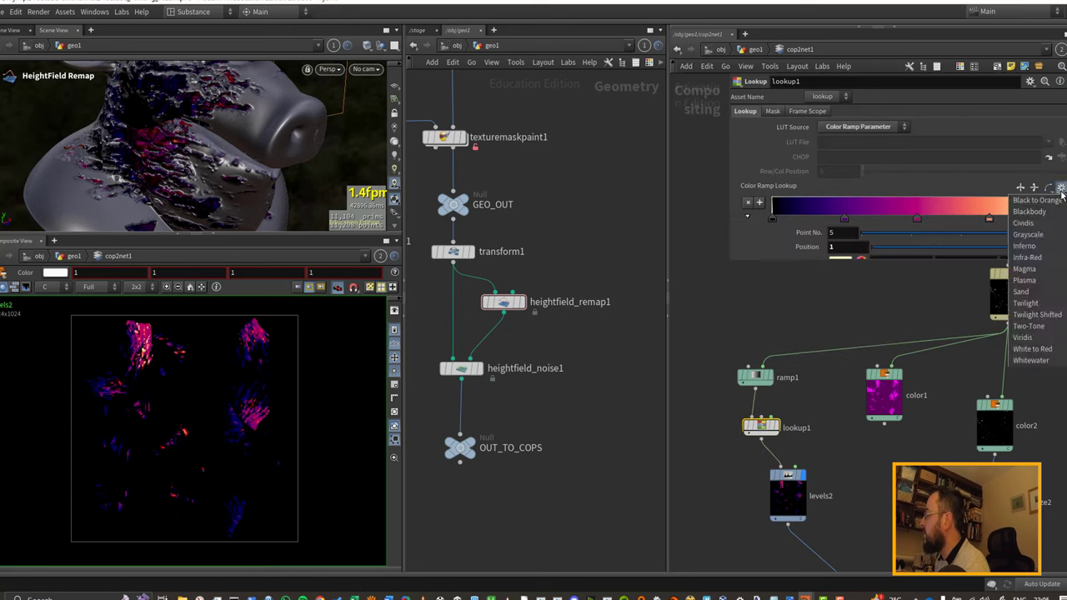
click(1057, 292)
middle_drag(764, 350, 744, 332)
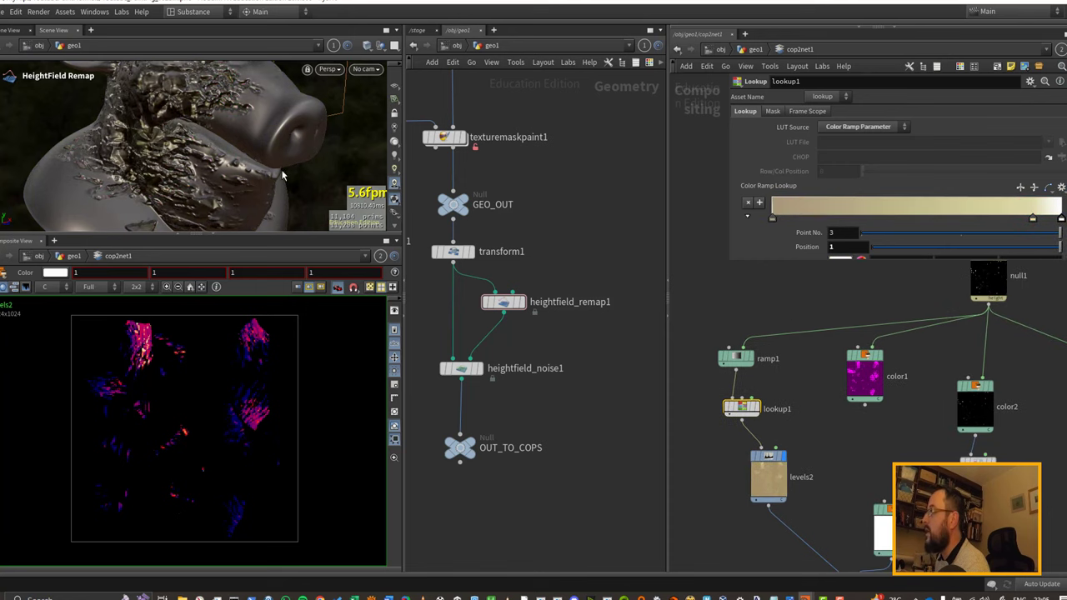
drag(256, 153, 329, 182)
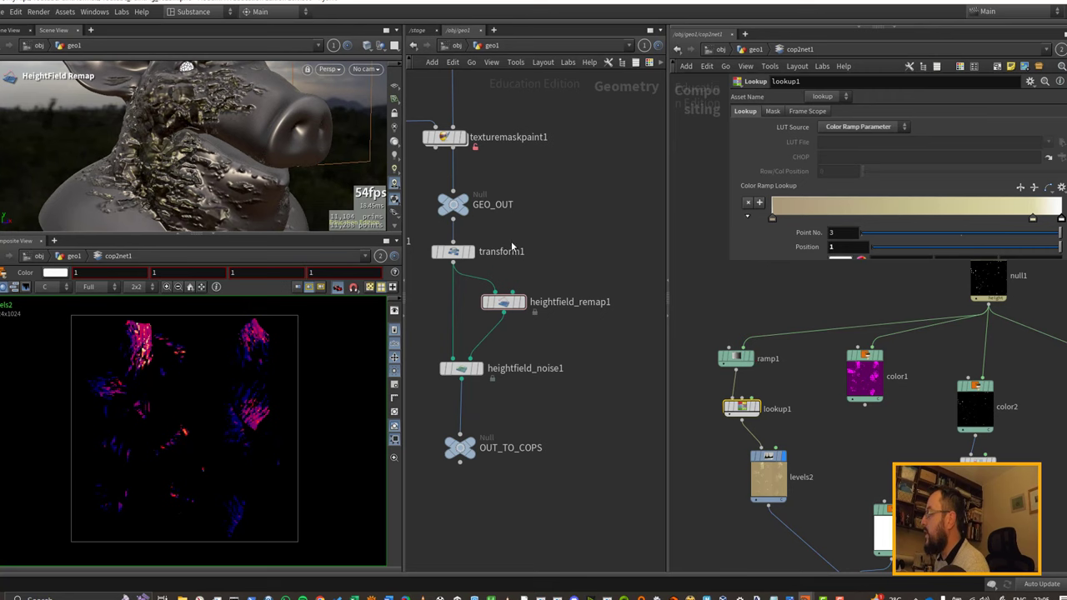
Delete the disconnected color1 node from the COP network.
click(863, 356)
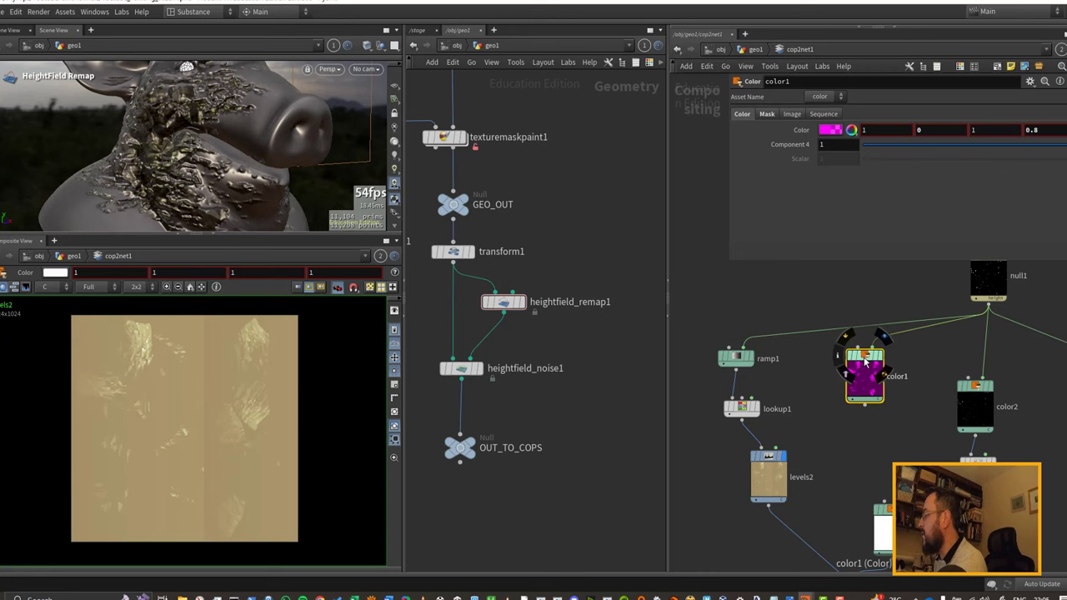
key(Delete)
middle_drag(869, 392, 792, 268)
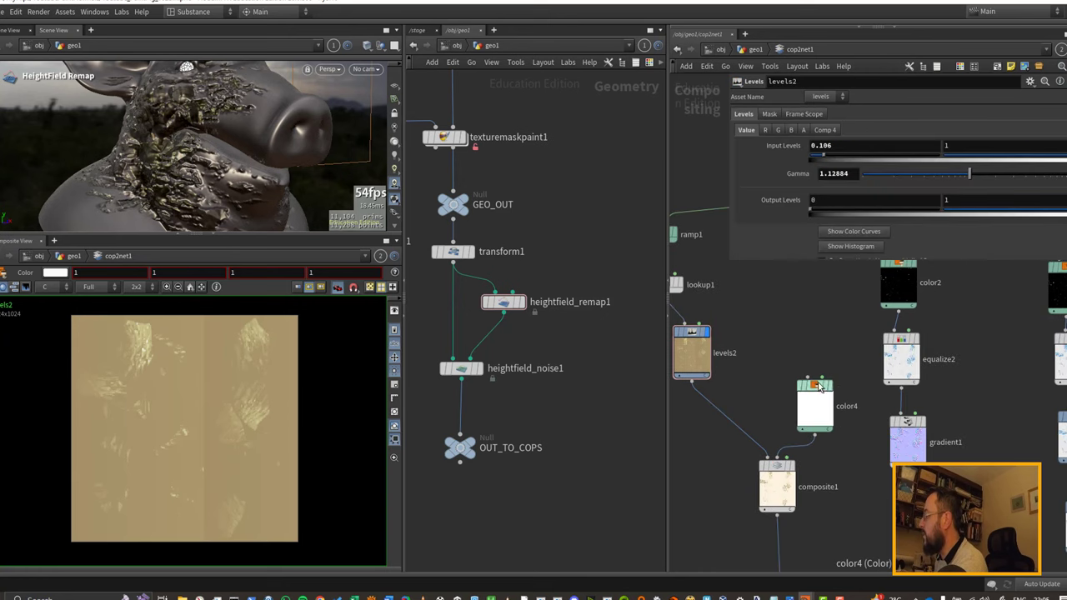
Reposition color4 above composite1, then open the type properties of the testgeometry_pighead node in the geometry network.
drag(821, 384, 828, 327)
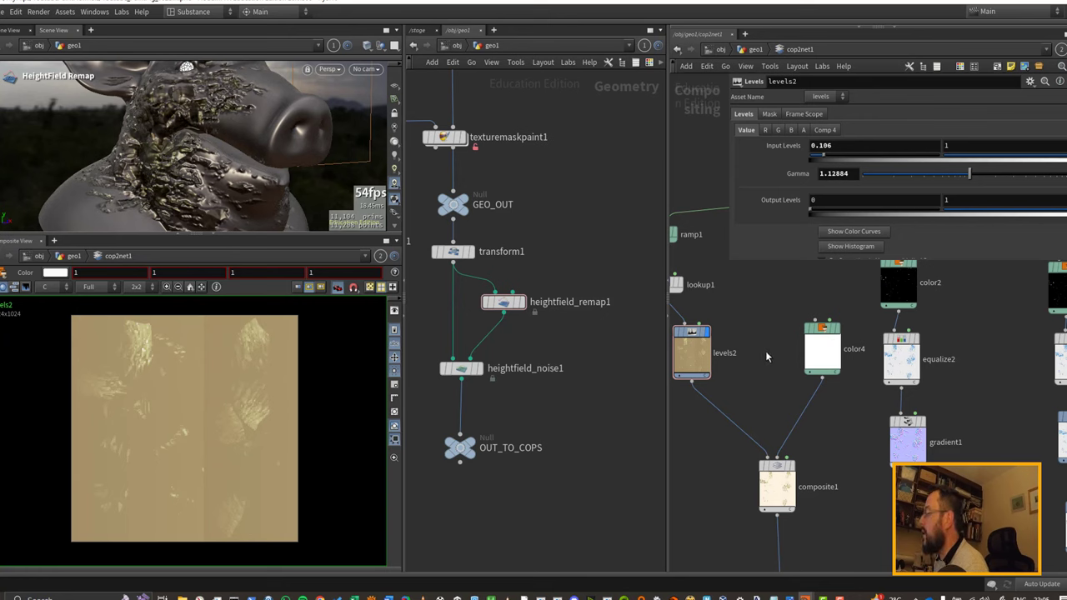
middle_drag(566, 270, 596, 342)
scroll(555, 283, down, 2)
middle_drag(554, 283, 635, 364)
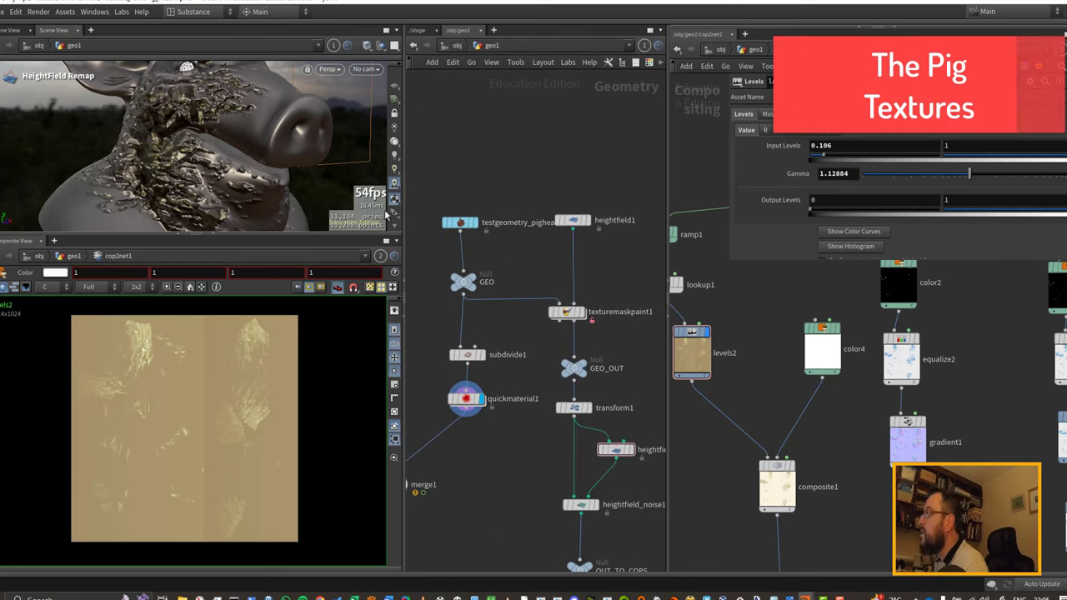
click(461, 225)
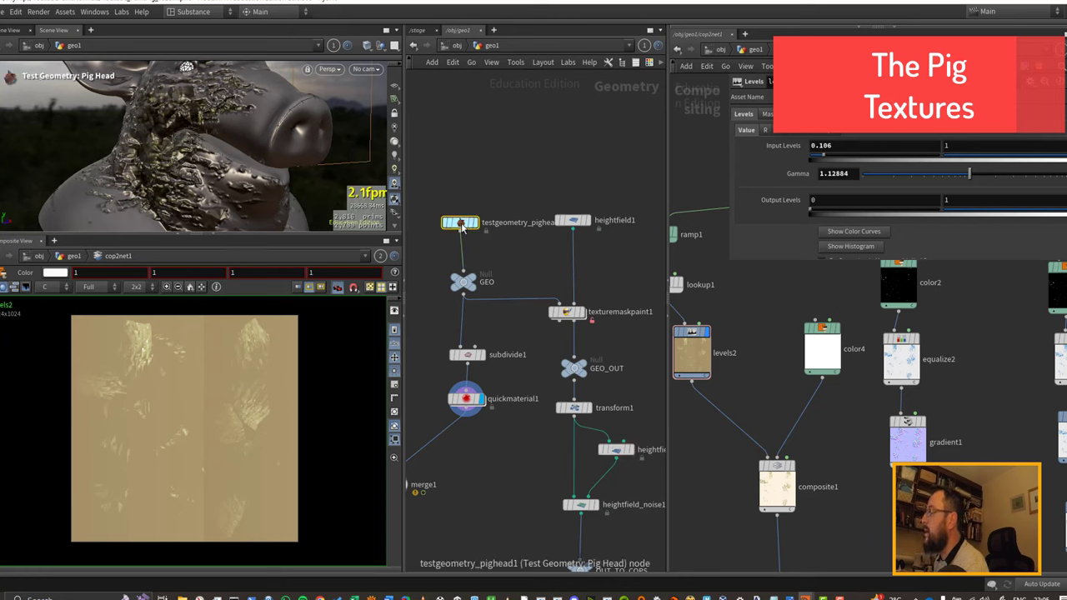
right_click(459, 225)
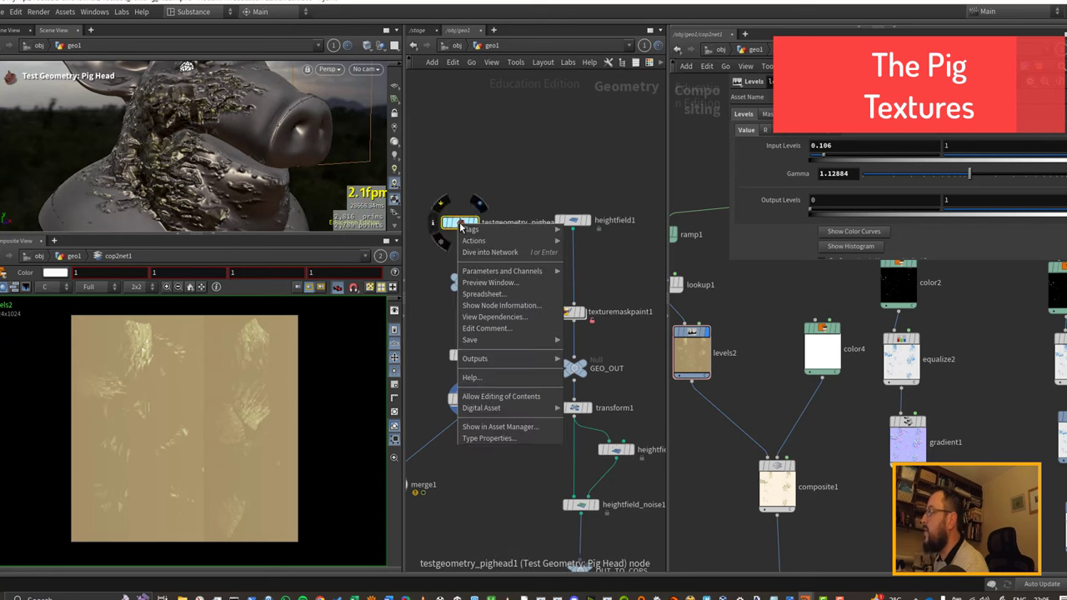
click(504, 439)
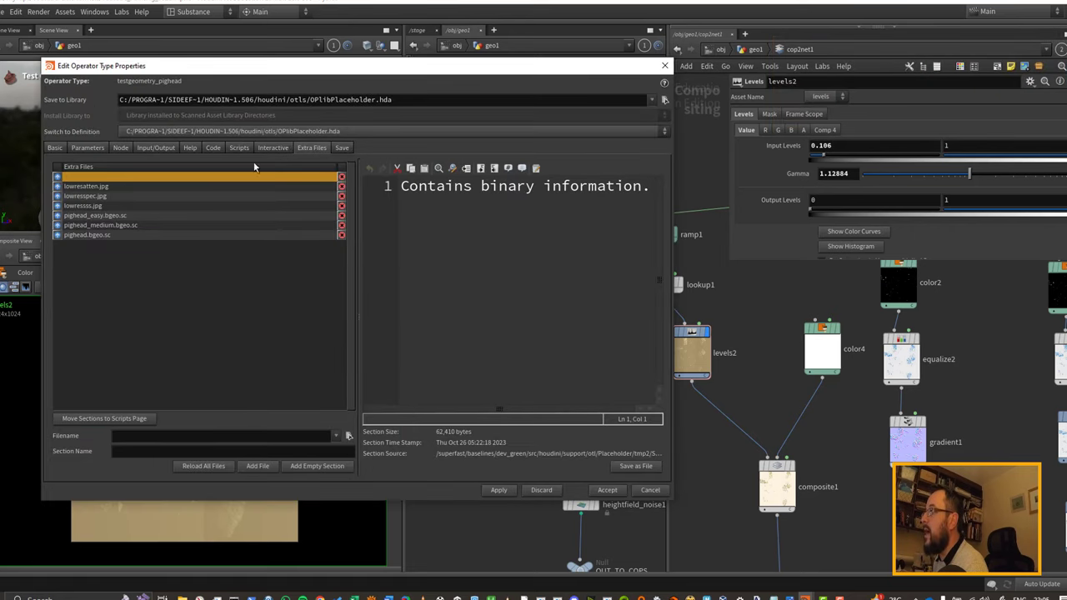
Save the pig head asset's embedded lowres.jpg texture as a file in $HIP/tex/ and close the type properties.
click(124, 189)
click(118, 178)
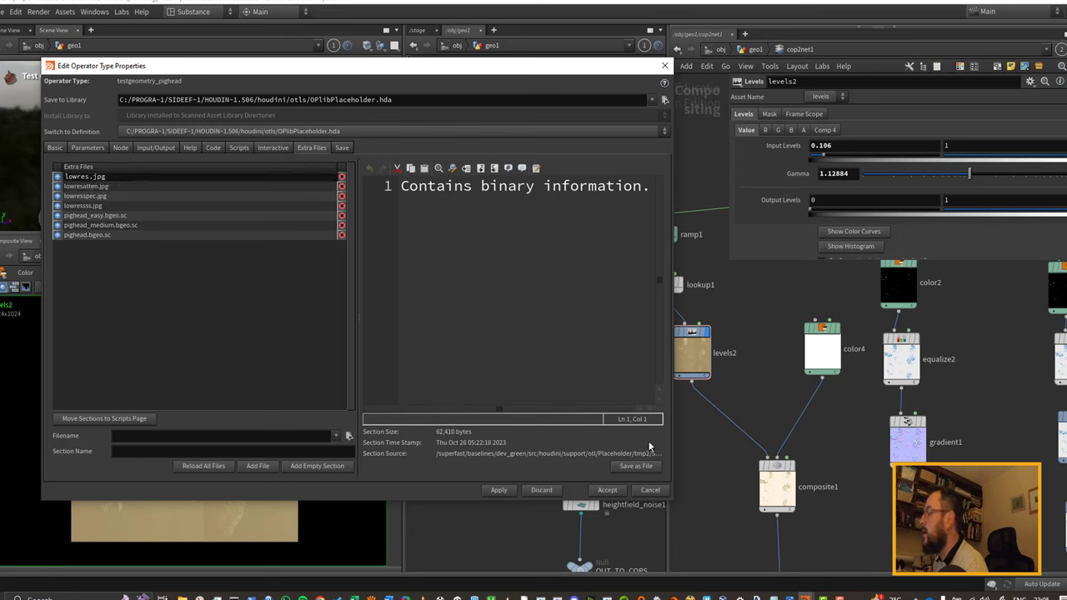
click(634, 466)
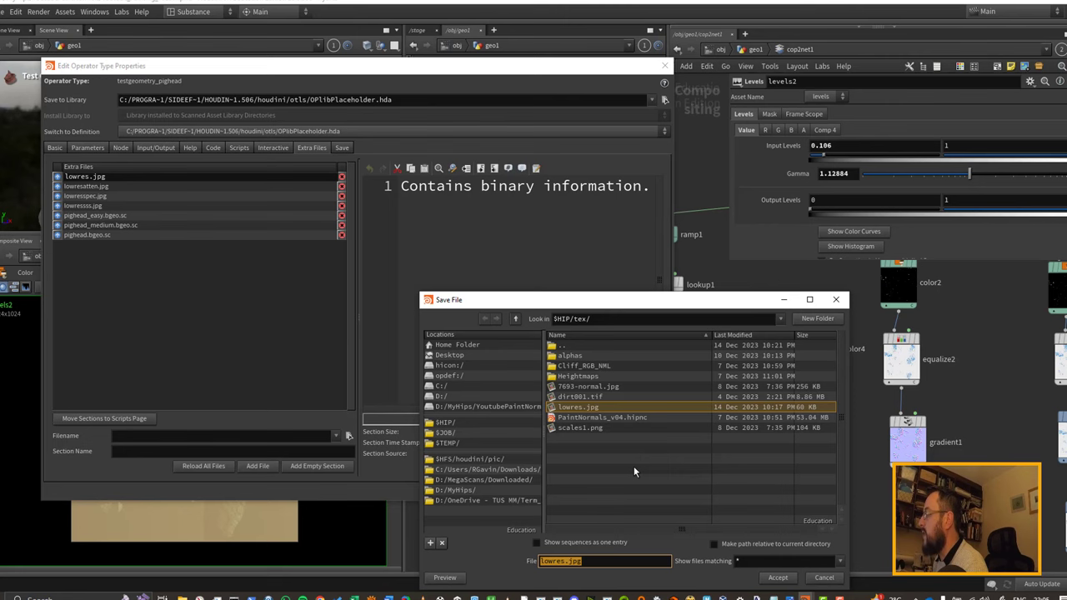
click(595, 406)
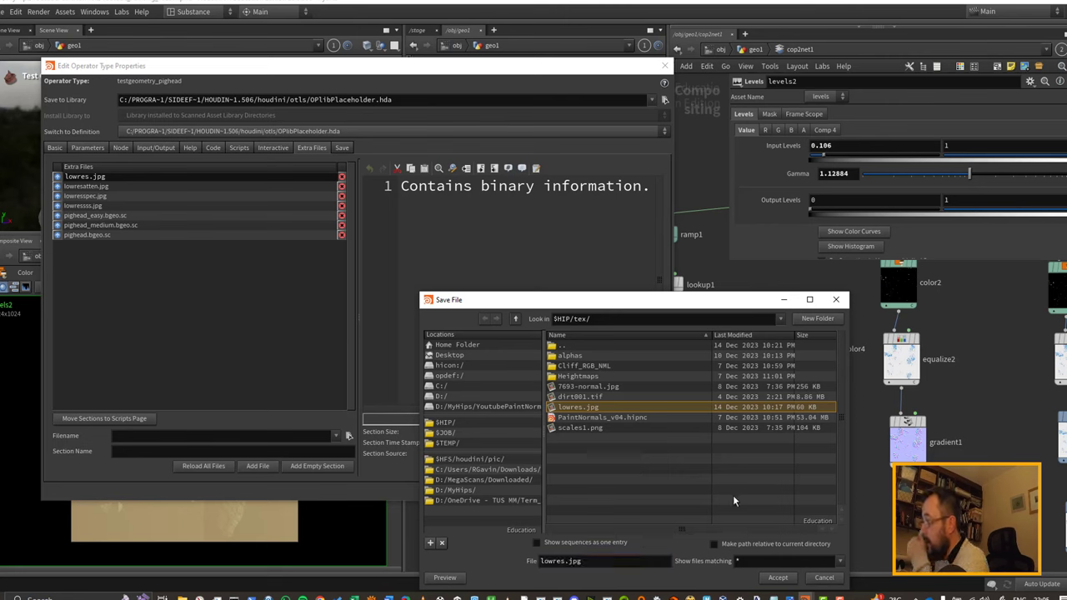
click(776, 578)
click(663, 66)
Add a File node to the COP network beside color4.
middle_drag(795, 345, 745, 341)
key(Tab)
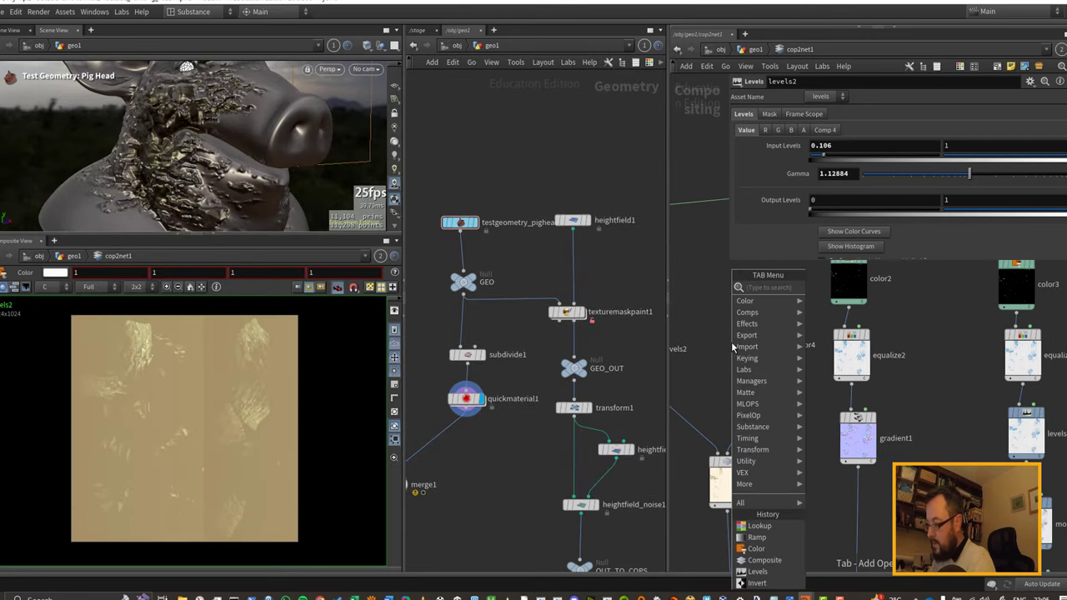
text(file)
key(Return)
click(731, 342)
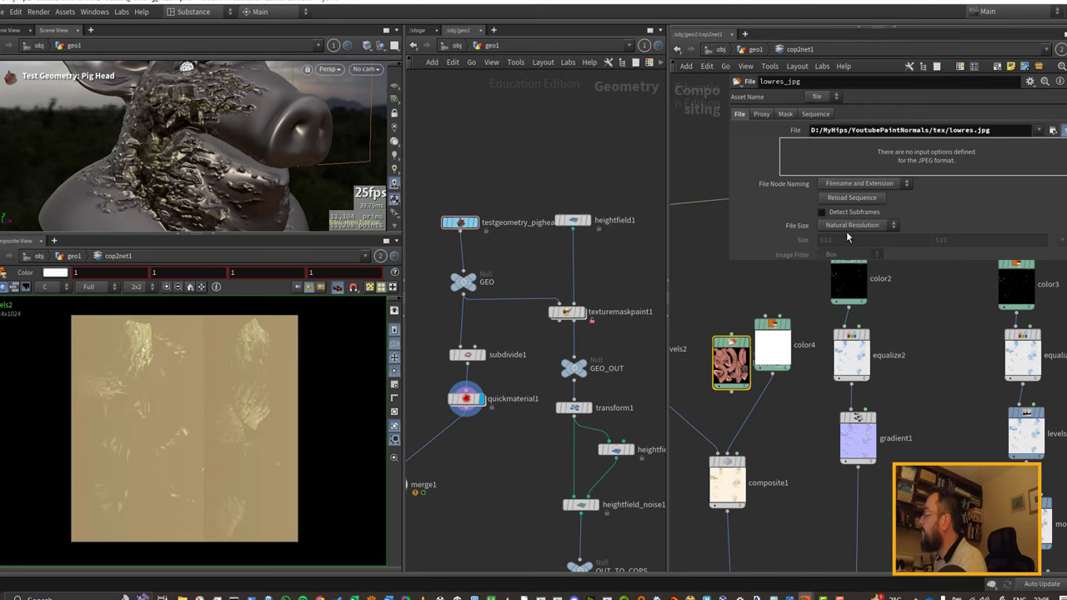
Load lowres.jpg from the project's tex folder into the File node and display the pig texture.
click(1053, 131)
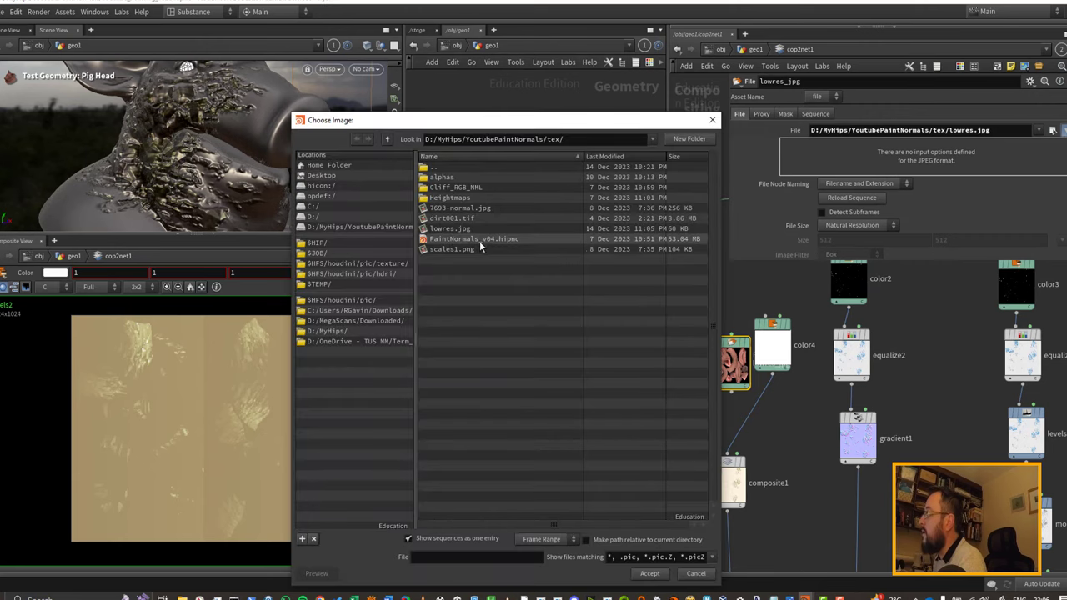
click(454, 228)
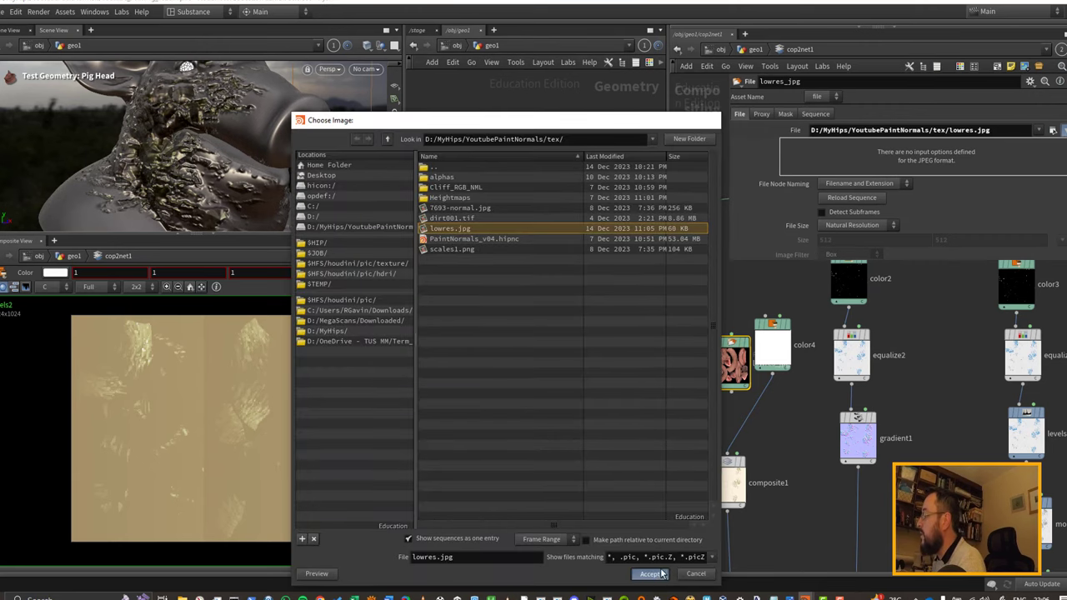
click(662, 575)
click(747, 350)
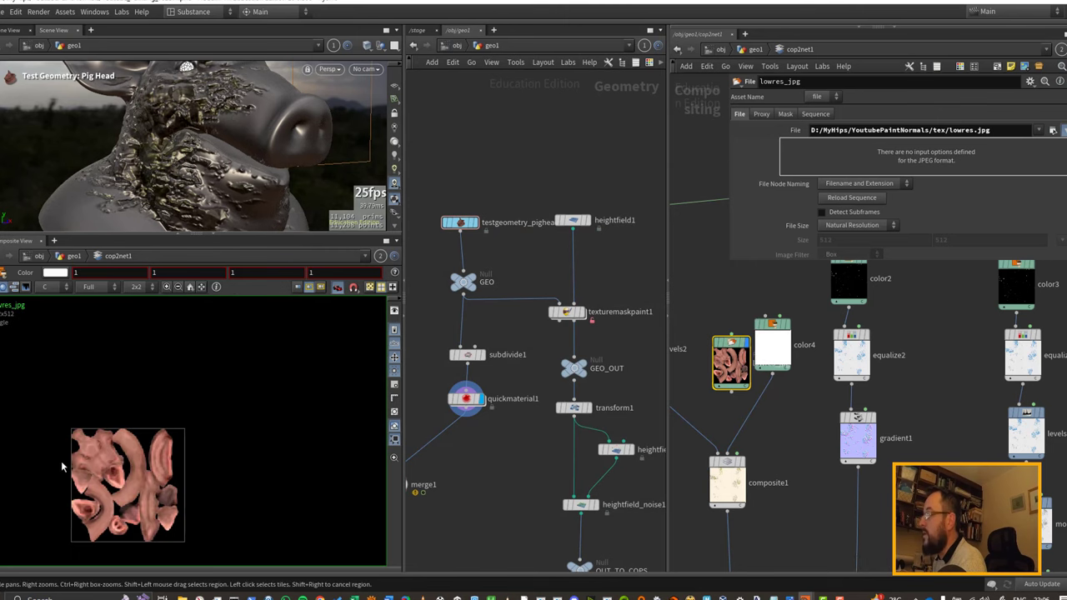
scroll(77, 465, up, 4)
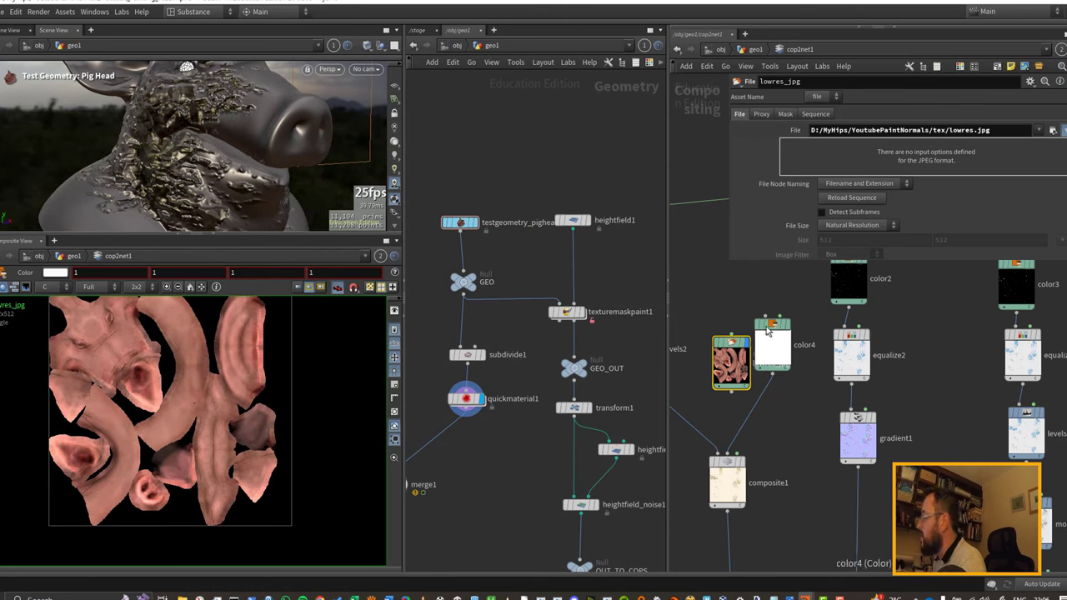
Rearrange color4, add a Scale node below the lowres_jpg node, and connect lowres_jpg to its first input.
drag(768, 327, 734, 318)
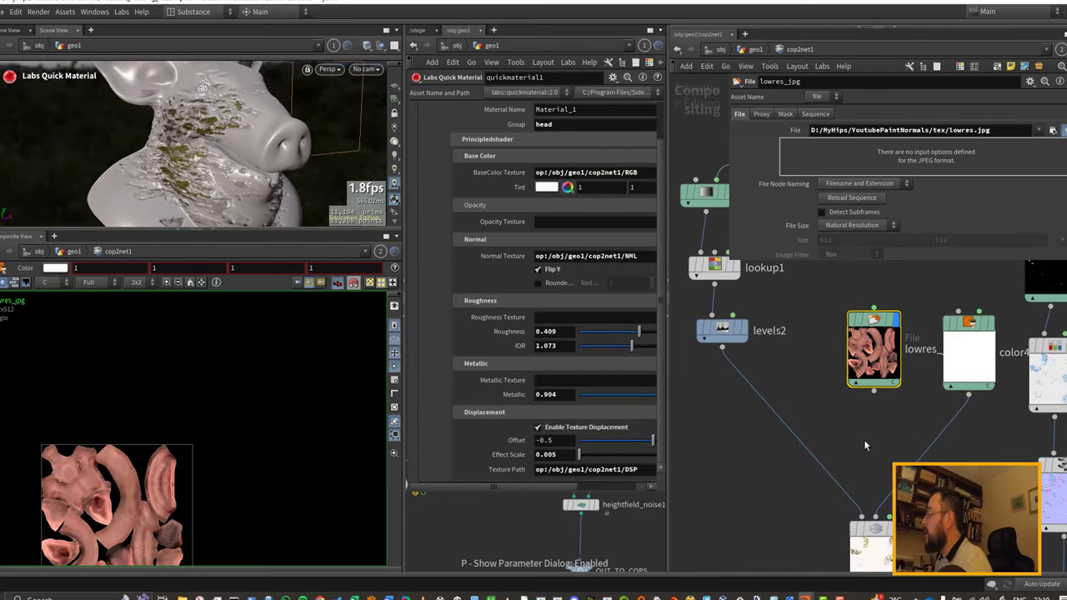
key(Tab)
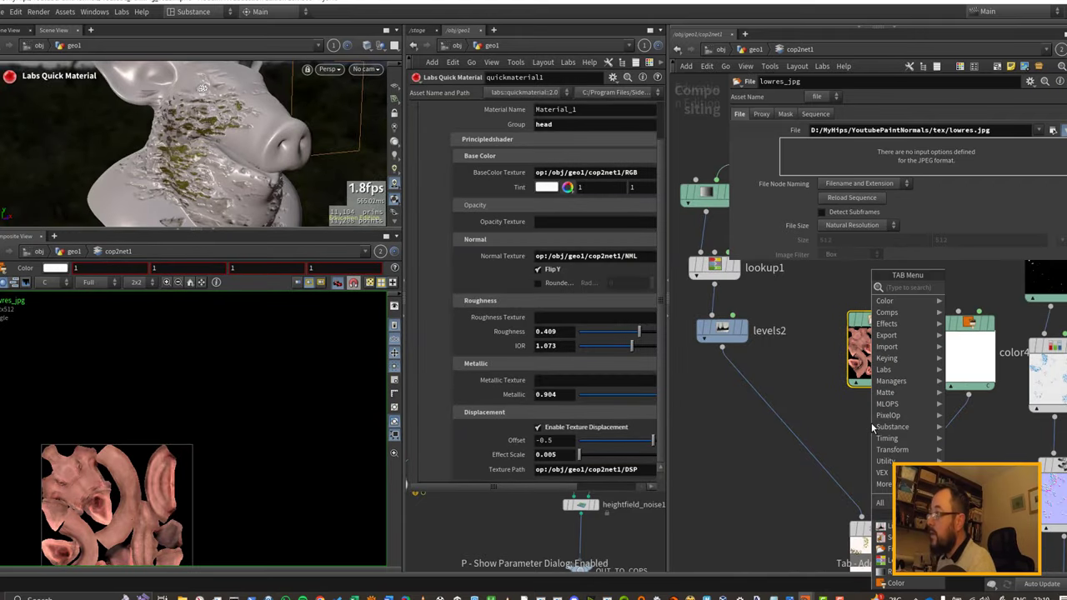
text(scal)
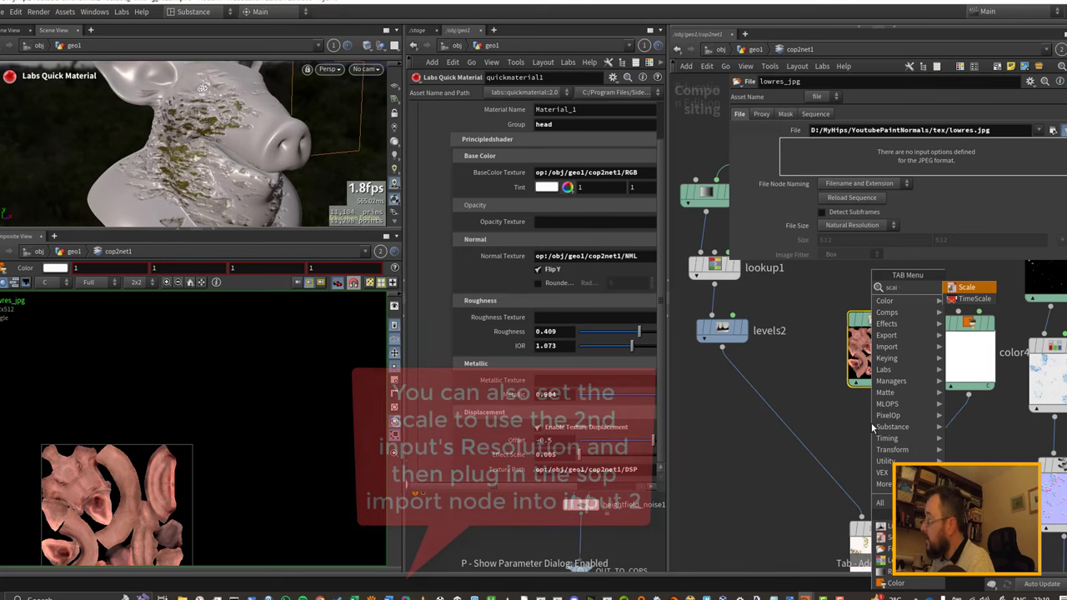
key(Return)
click(870, 422)
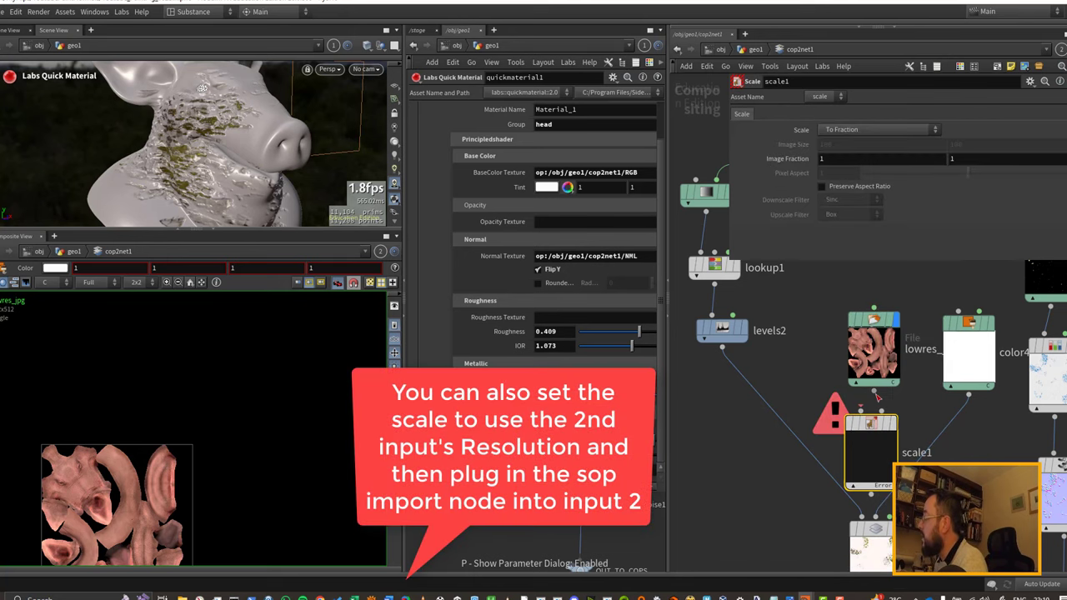
drag(873, 391, 860, 410)
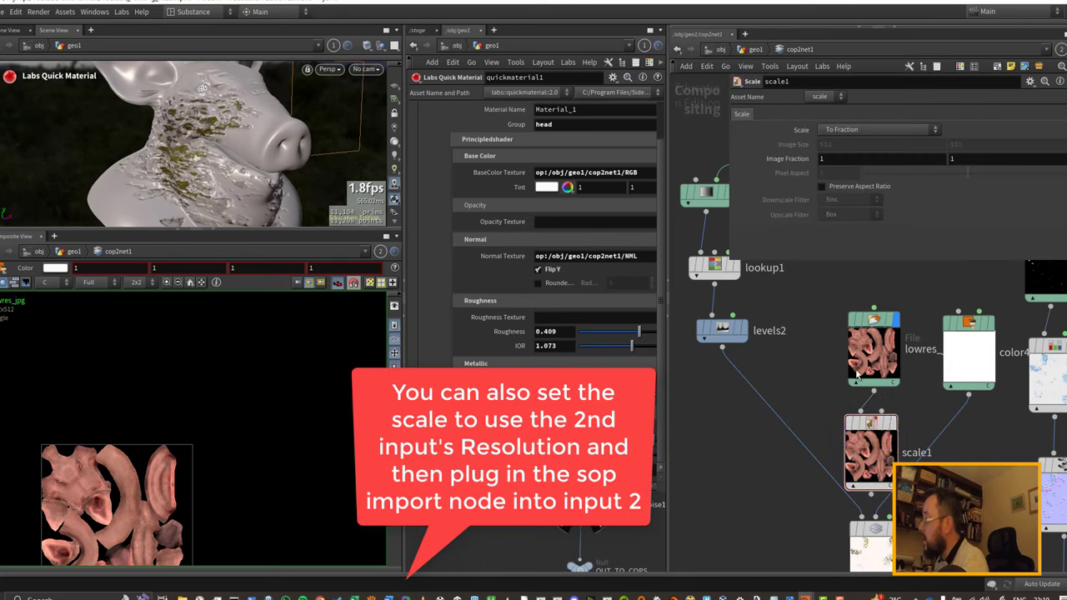
Display null1 to check the resolution of the imported heightfield image.
middle_drag(834, 305, 809, 478)
middle_drag(883, 297, 811, 418)
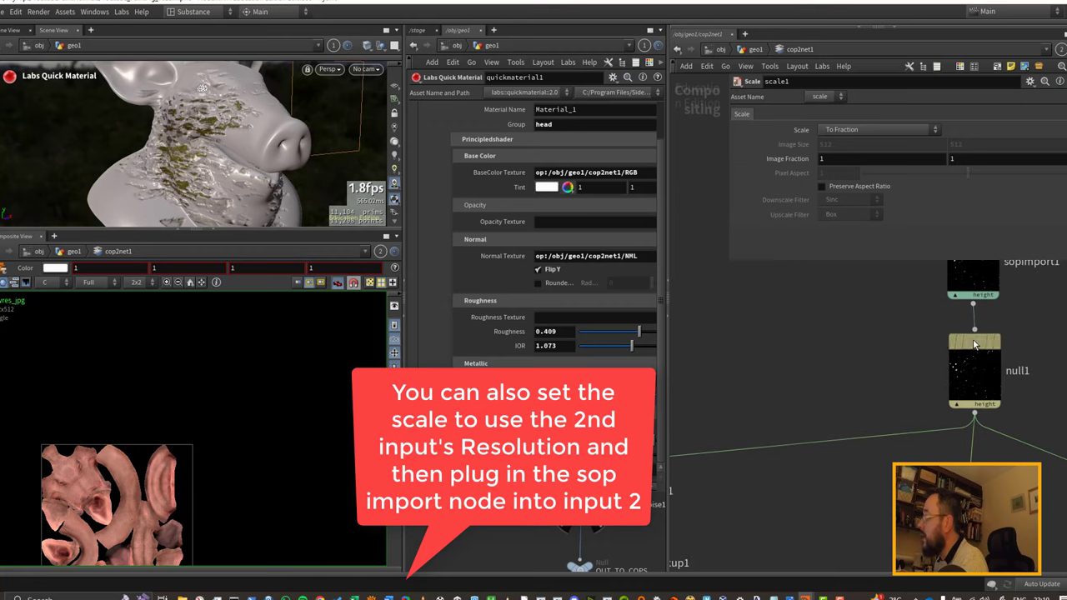
click(973, 344)
mouse_move(997, 340)
click(1002, 315)
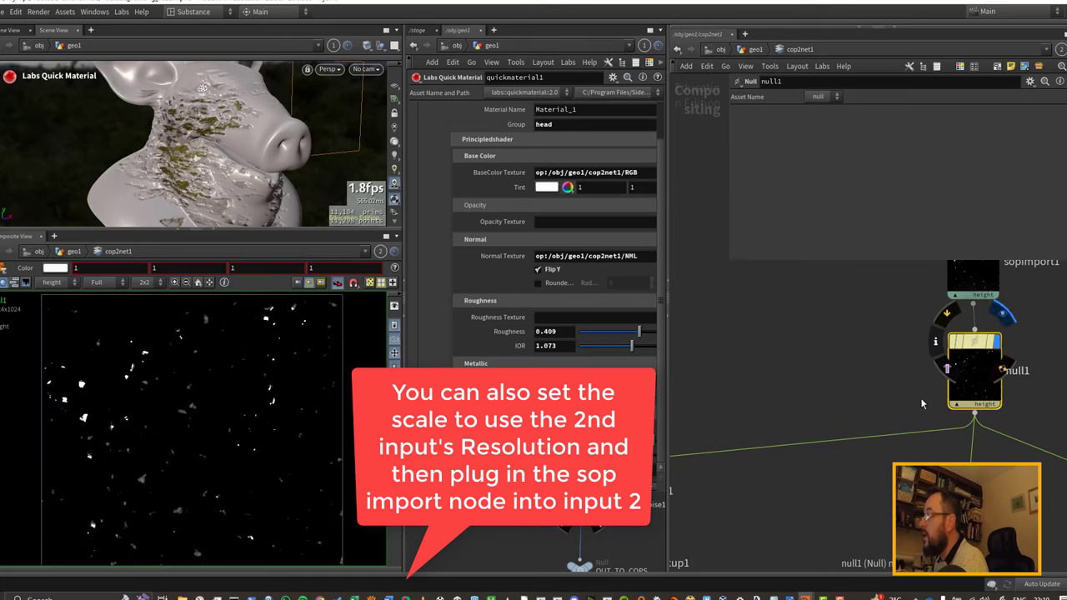
Set scale1 to scale To Resolution with an image size of 1024 by 1024.
middle_drag(818, 451, 891, 237)
middle_drag(807, 385, 800, 302)
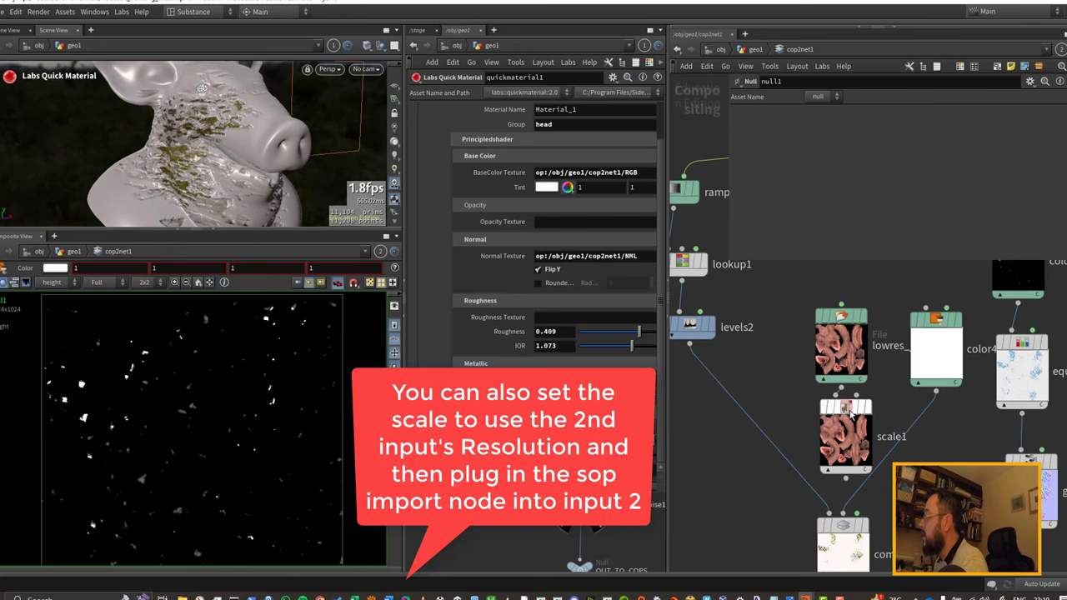
click(845, 430)
click(858, 131)
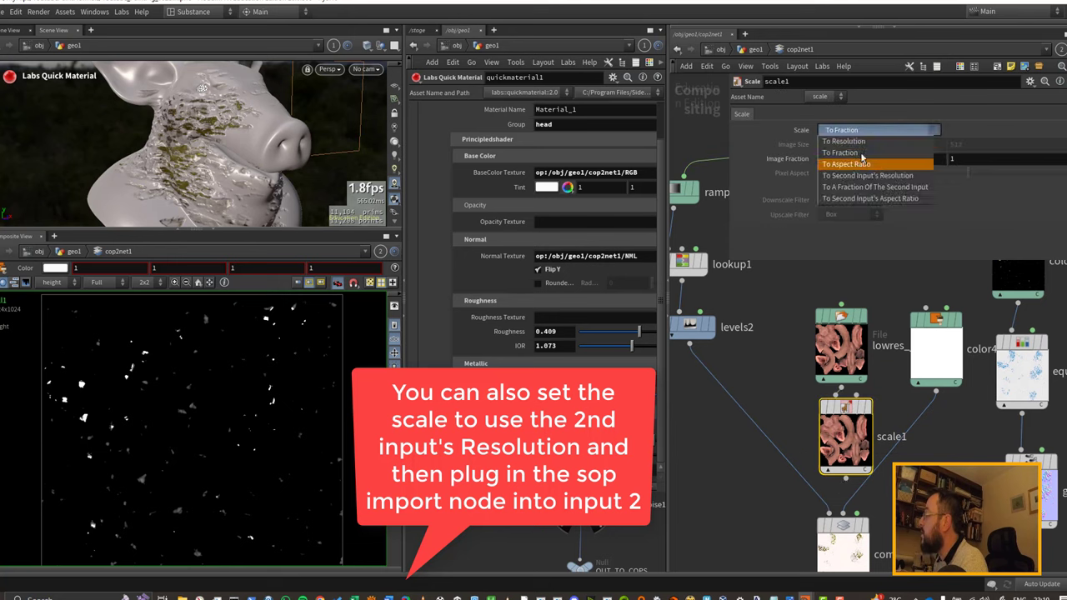
click(858, 159)
click(853, 146)
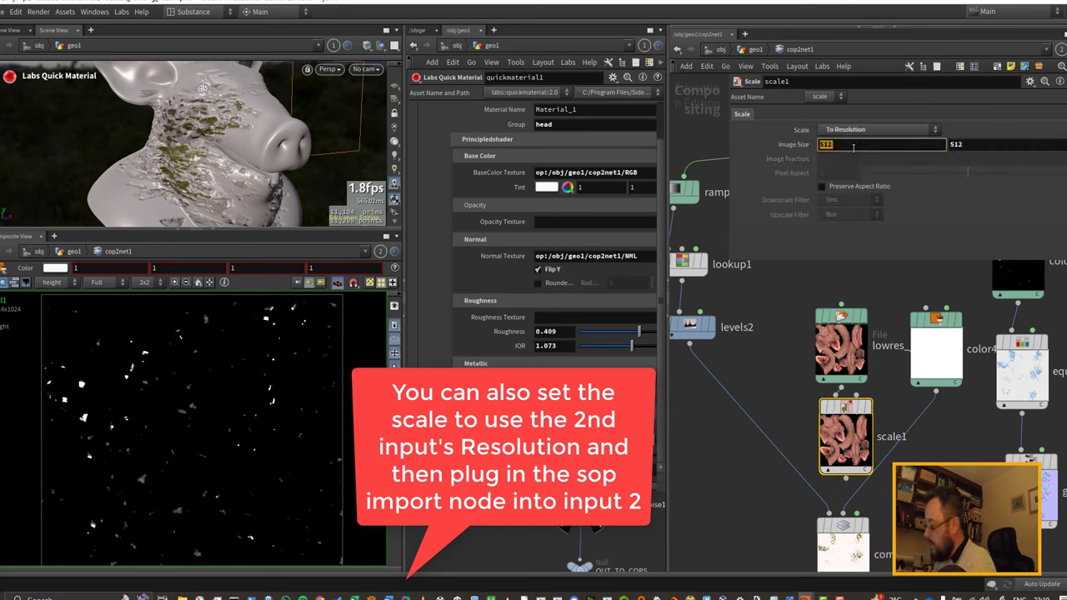
text(1024)
key(Tab)
text(1024)
key(Return)
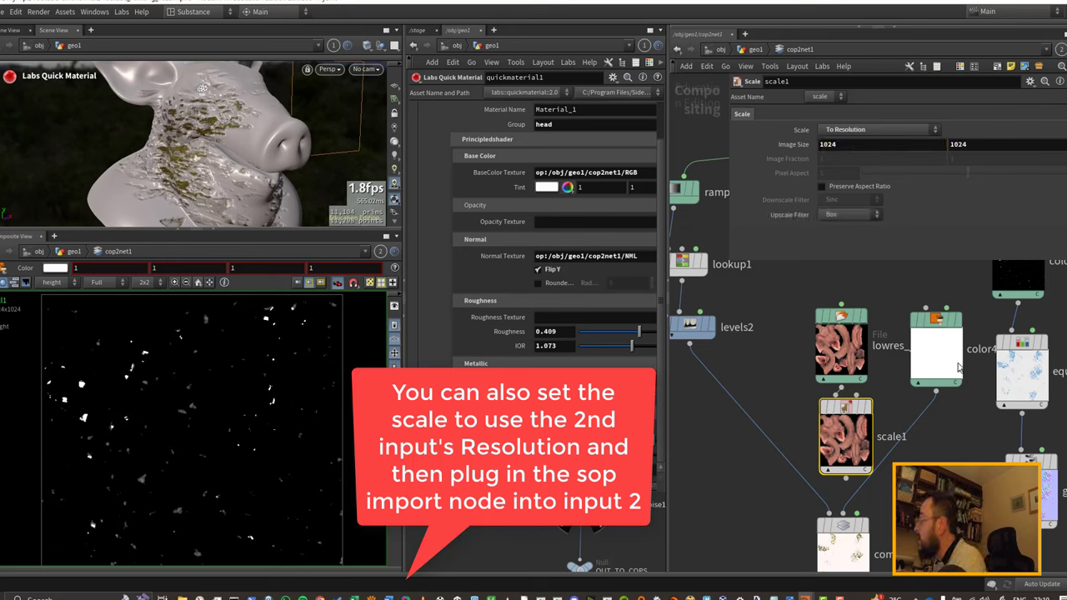
Feed scale1 into composite1 in place of color4 and inspect the textured pig head in an enlarged 3D view.
drag(846, 479, 843, 513)
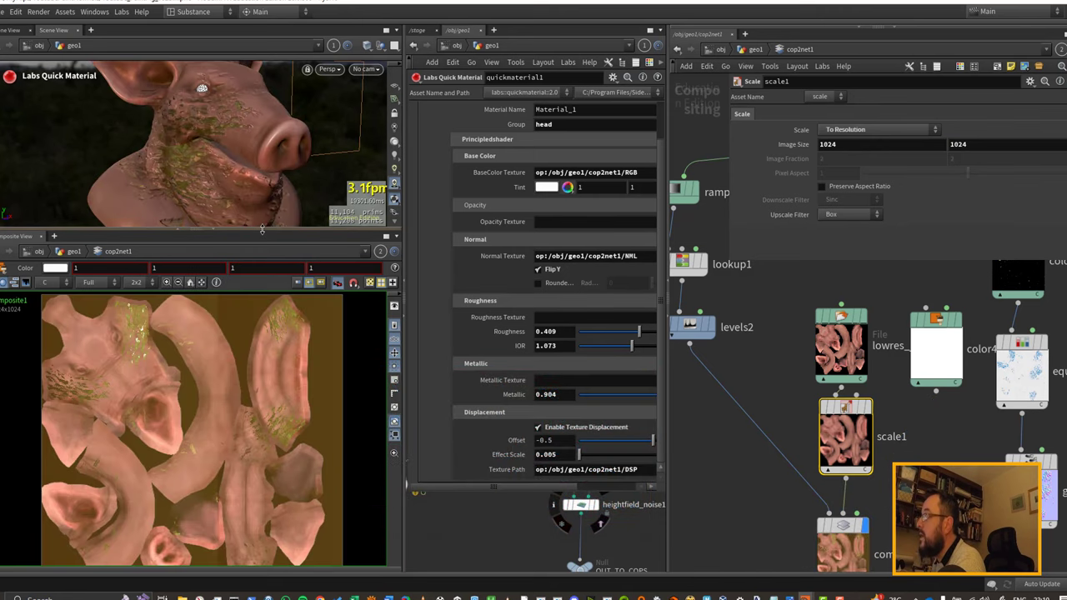
middle_drag(772, 336, 802, 410)
click(721, 399)
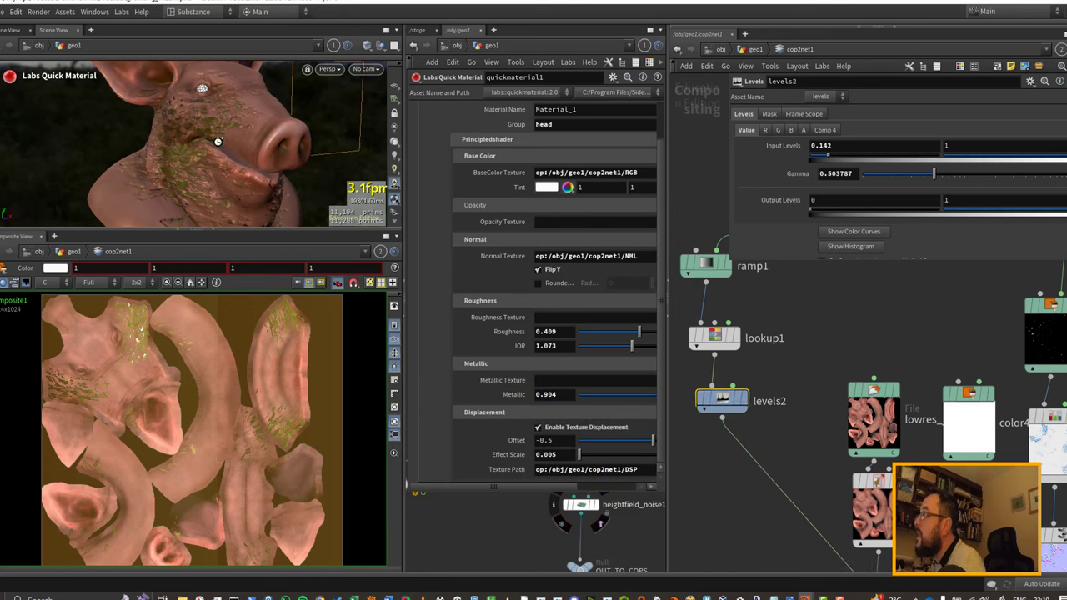
alt+drag(222, 141, 273, 143)
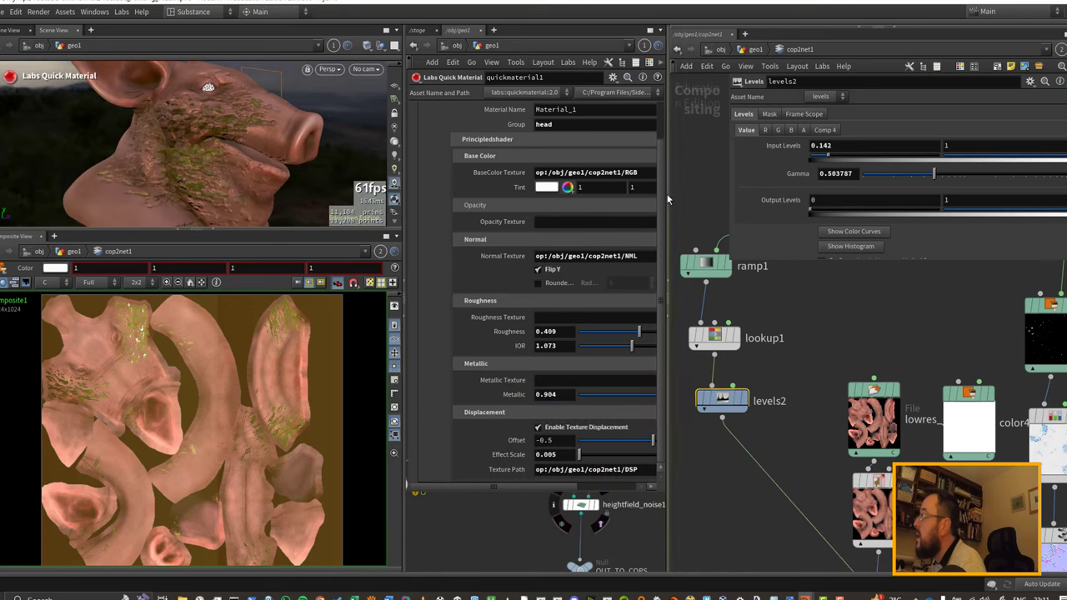
drag(248, 232, 248, 332)
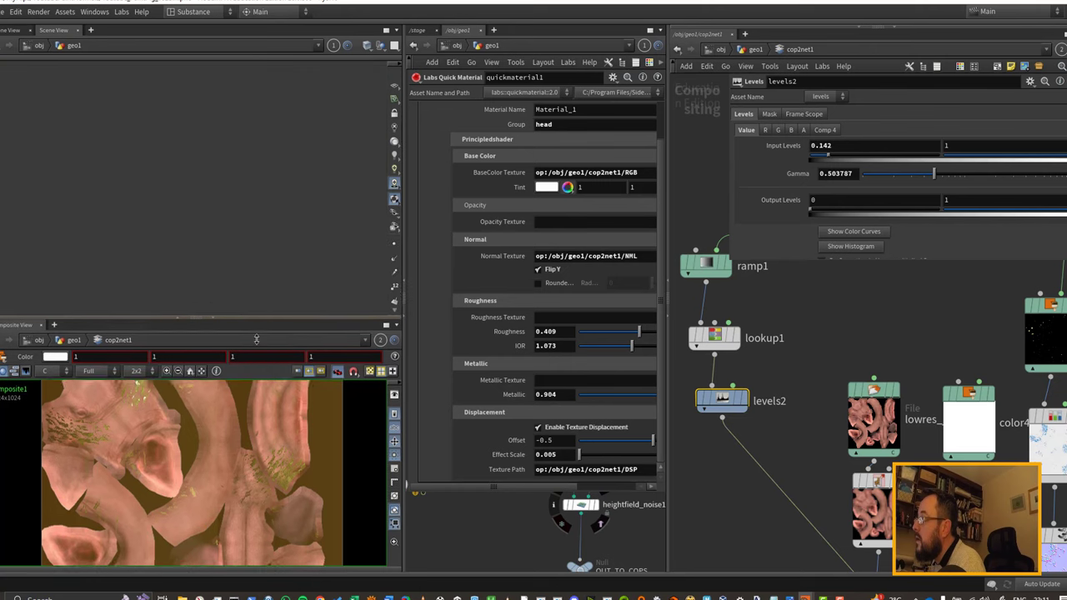
scroll(200, 218, up, 3)
middle_drag(203, 202, 255, 195)
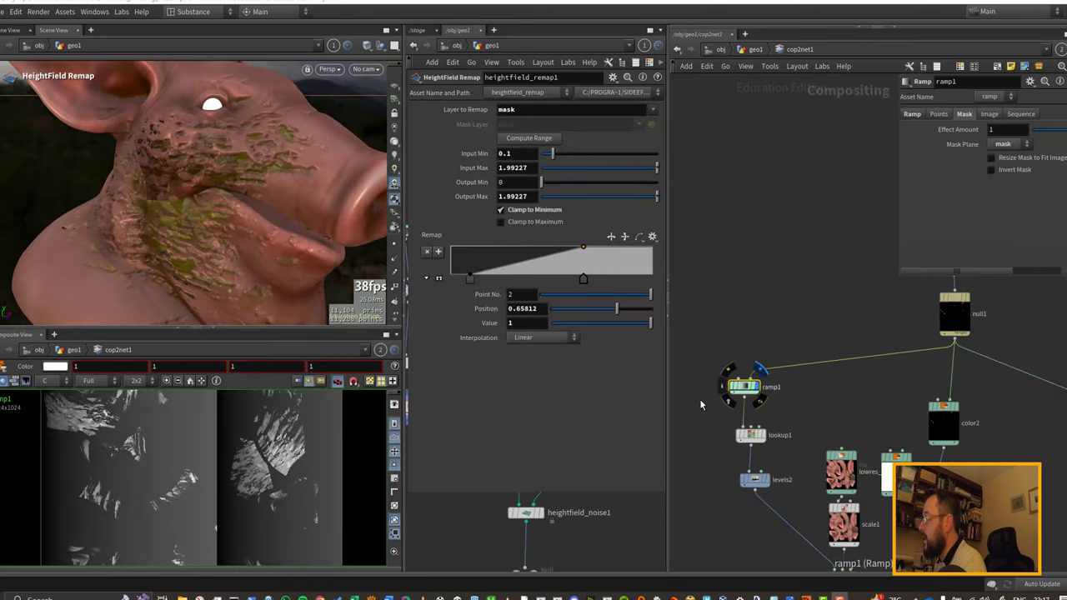
Compare the output images of composite1 and ramp1.
middle_drag(809, 506, 785, 415)
click(821, 494)
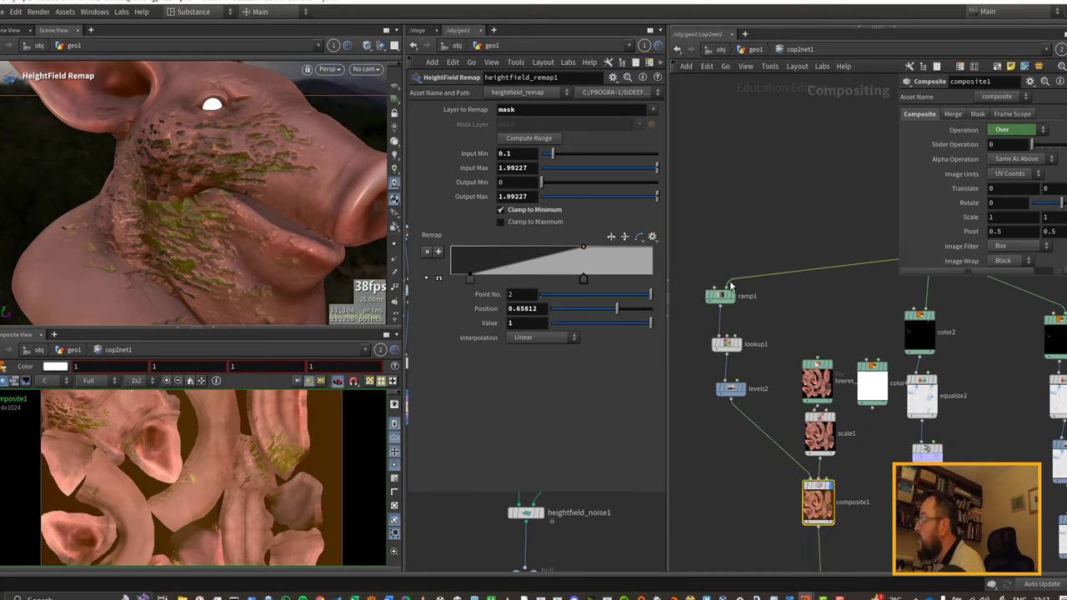
middle_drag(730, 285, 724, 339)
click(718, 349)
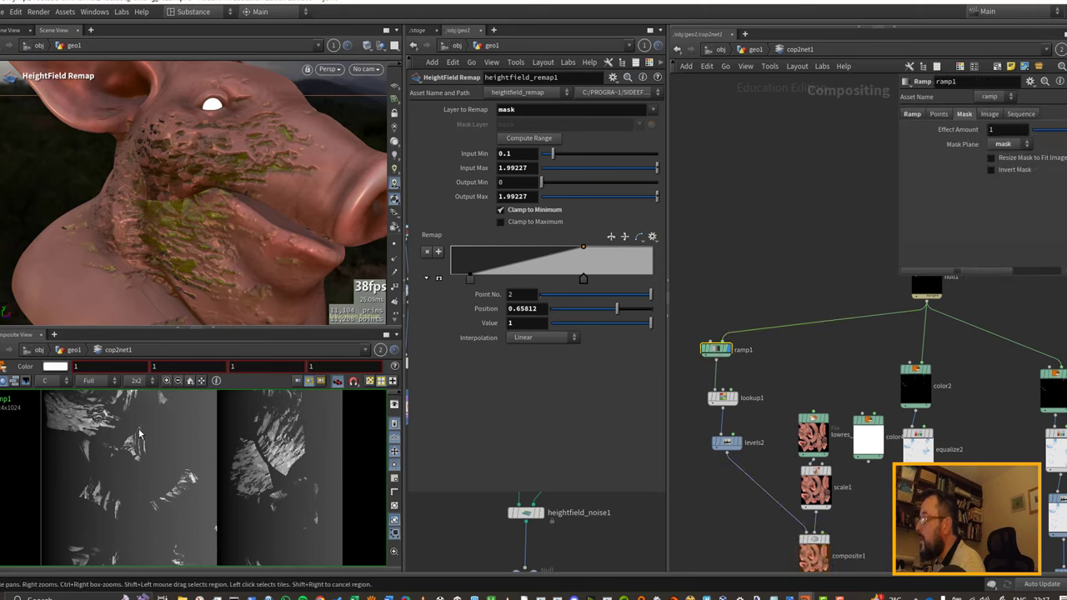
Display sopimport1 and switch the composite view to its mask plane to examine the painted mask.
middle_drag(913, 205, 871, 281)
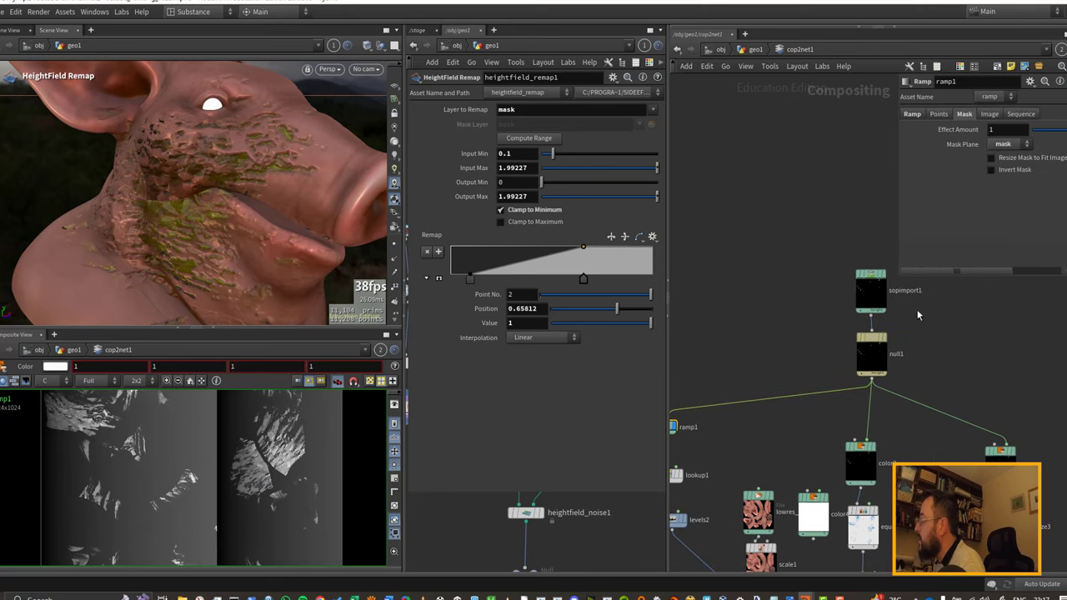
click(877, 280)
click(875, 280)
click(71, 382)
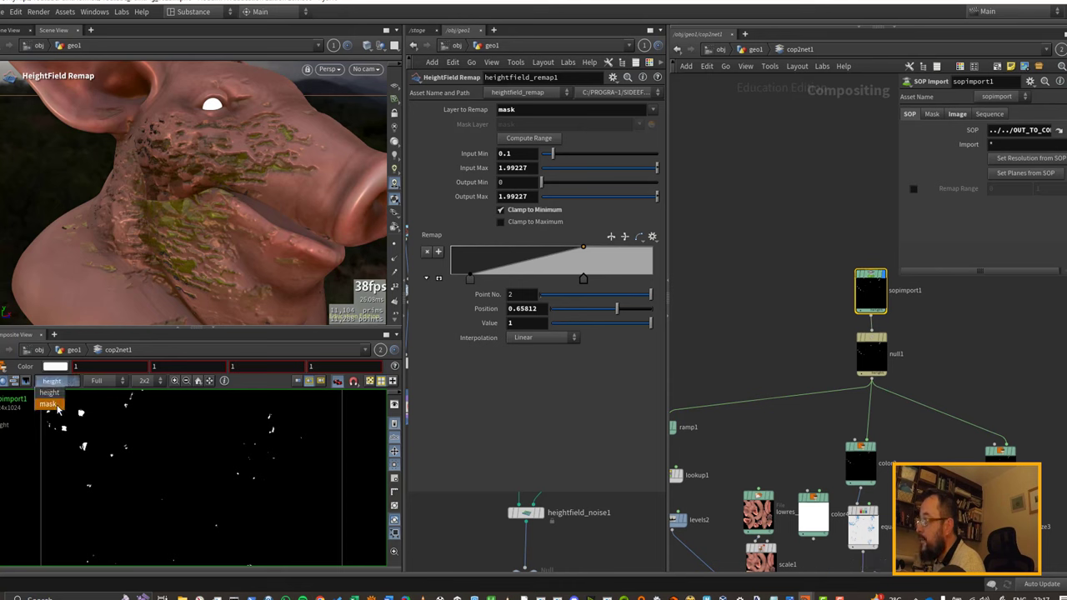
click(59, 410)
middle_drag(215, 456, 226, 490)
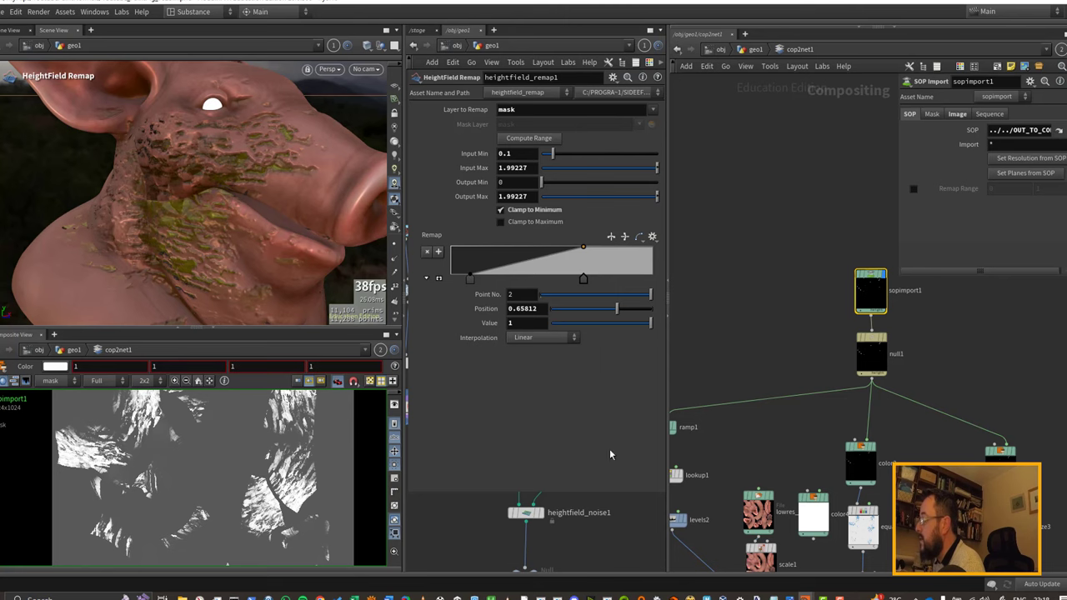
Display ramp1's output and add a Color node above it.
middle_drag(746, 356, 794, 266)
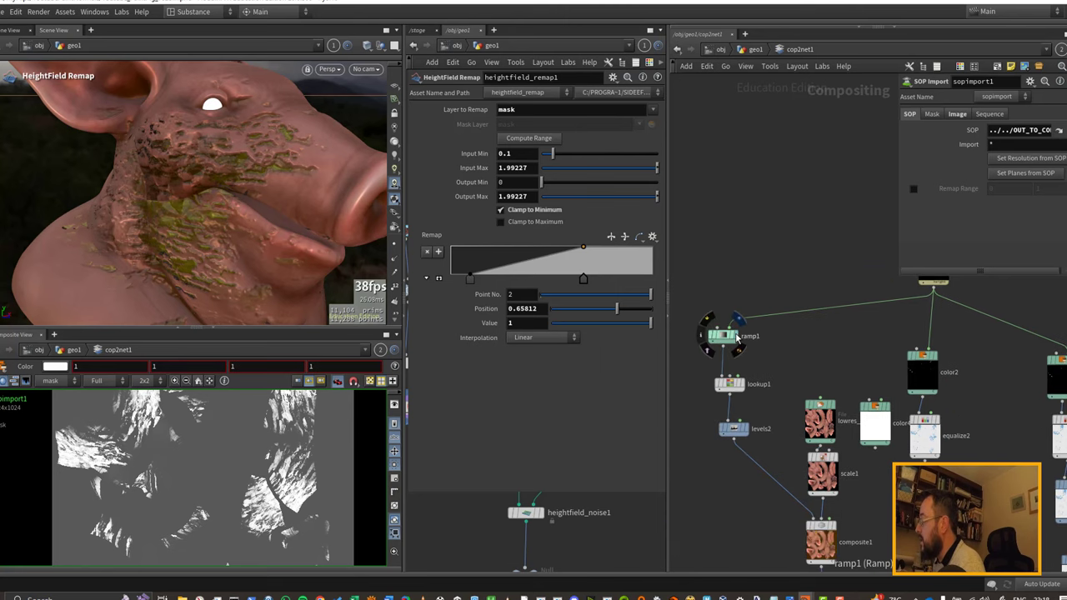
click(717, 342)
click(722, 337)
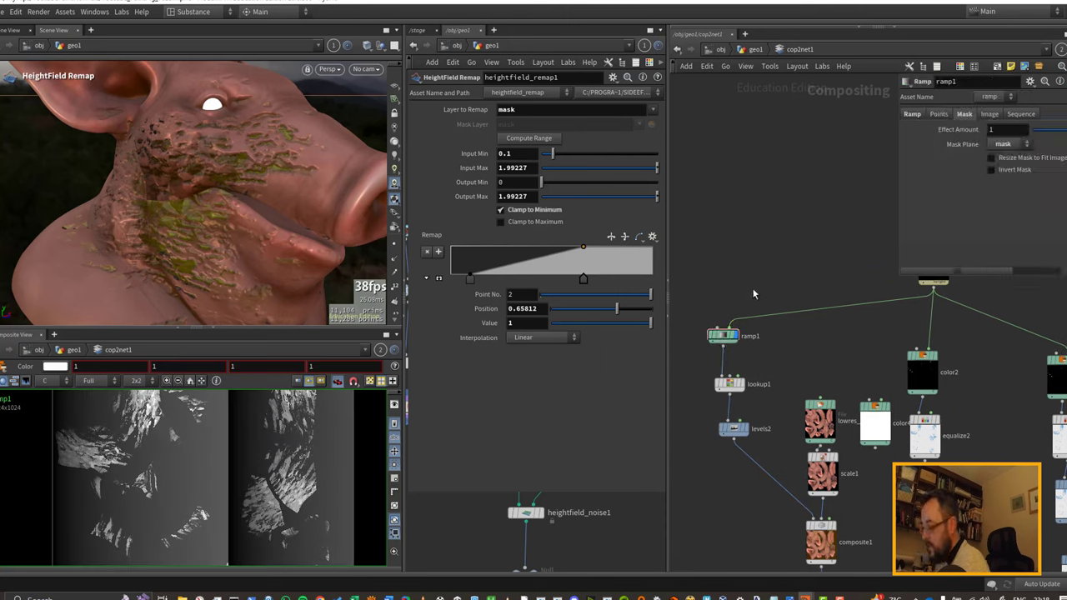
key(Tab)
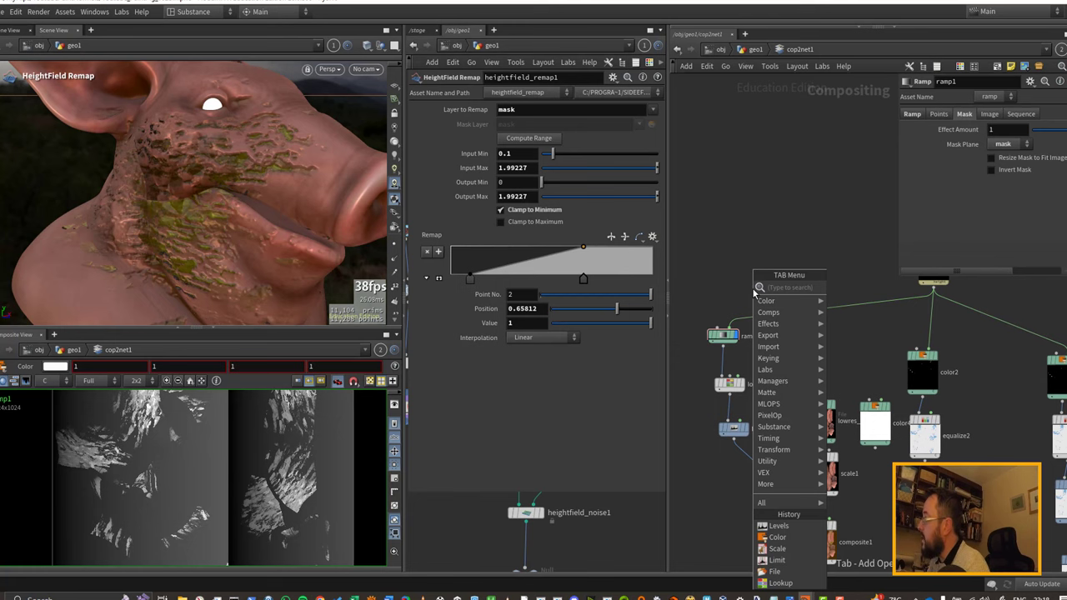
text(col)
key(Return)
key(Return)
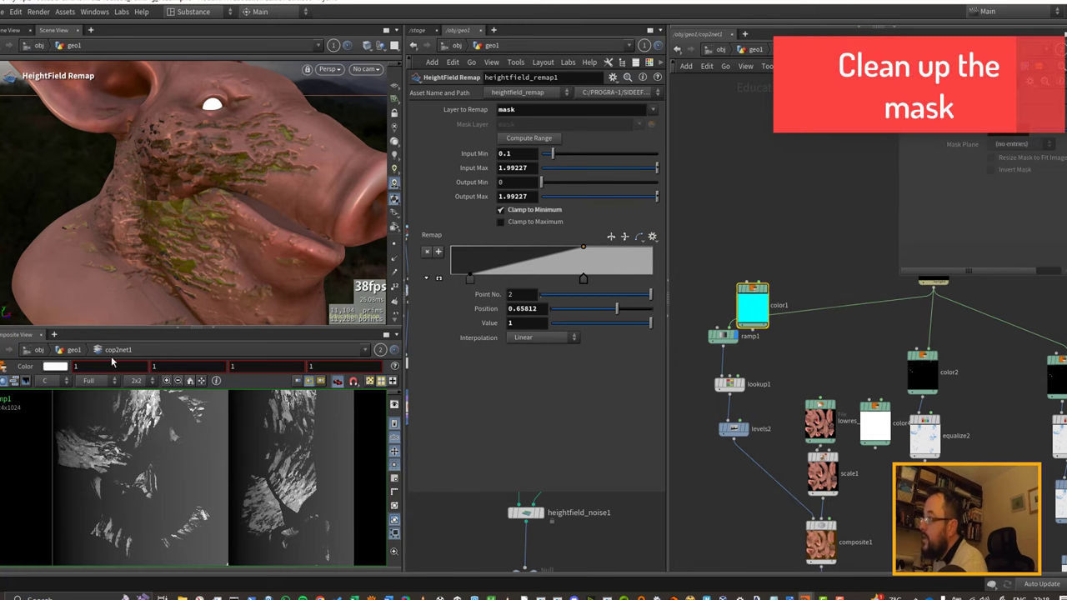
Connect null1's mask plane to the mask input of color1 and display color1 in the composite view.
click(48, 380)
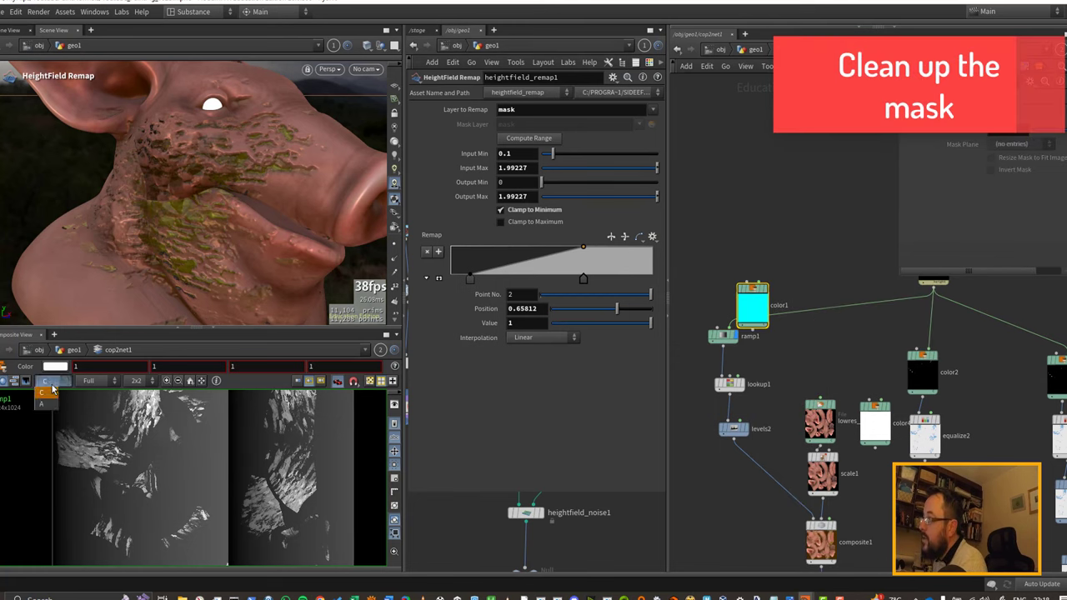
click(759, 263)
drag(753, 301, 758, 280)
middle_drag(788, 269, 770, 332)
drag(748, 324, 916, 354)
mouse_move(757, 333)
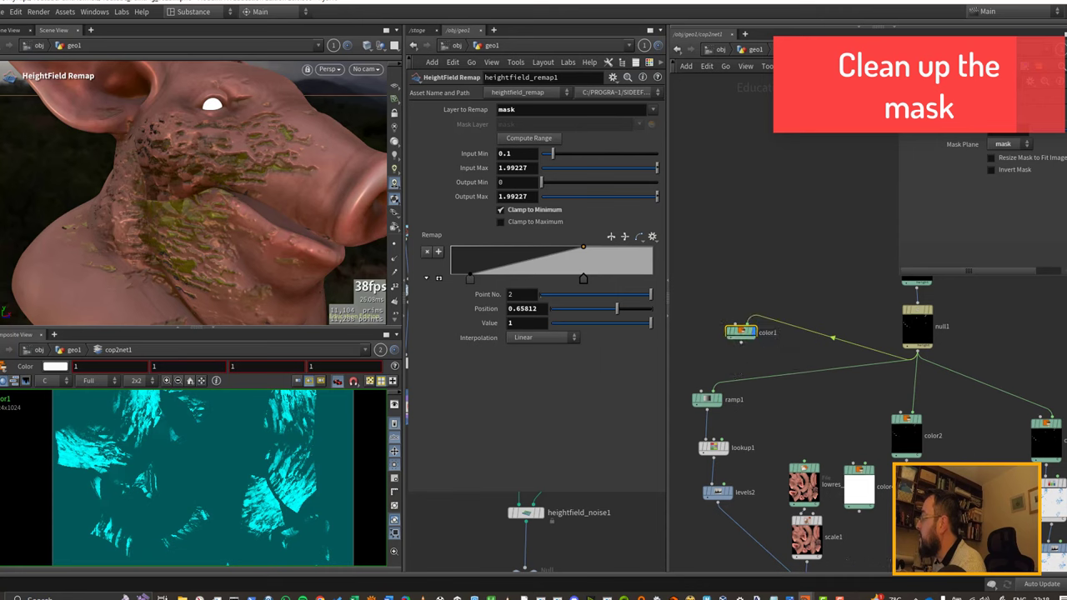
Set color1's color to white, with red, green and blue at 1.
click(917, 98)
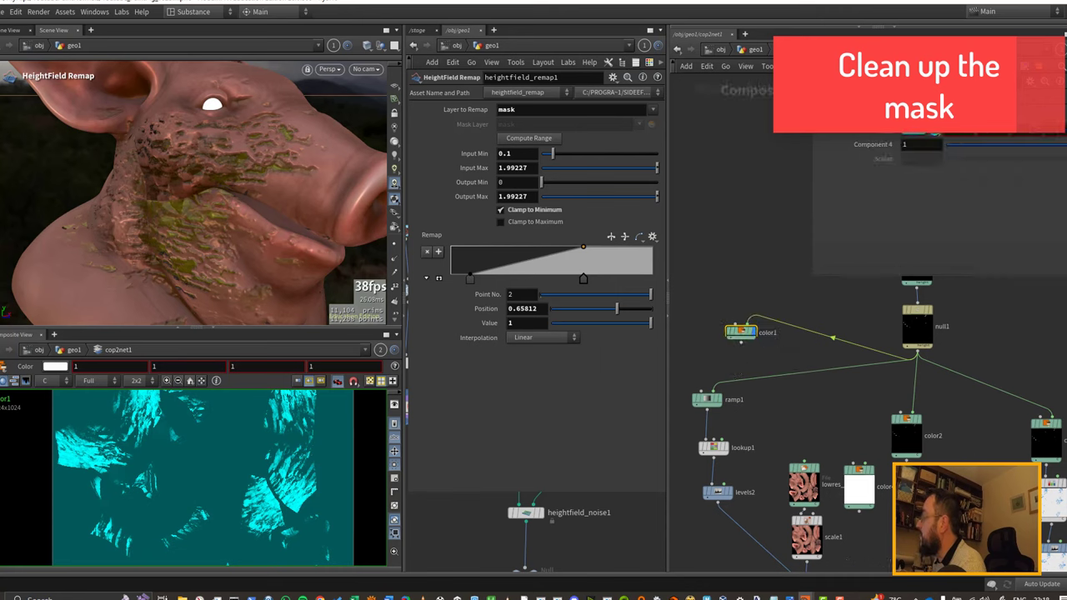
click(938, 139)
click(970, 138)
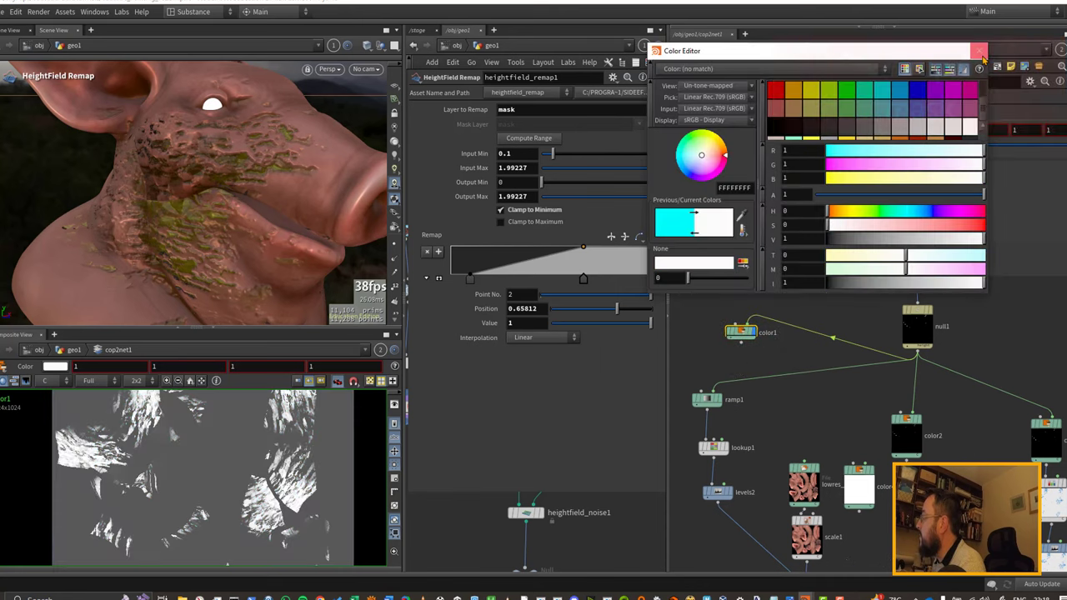
click(979, 51)
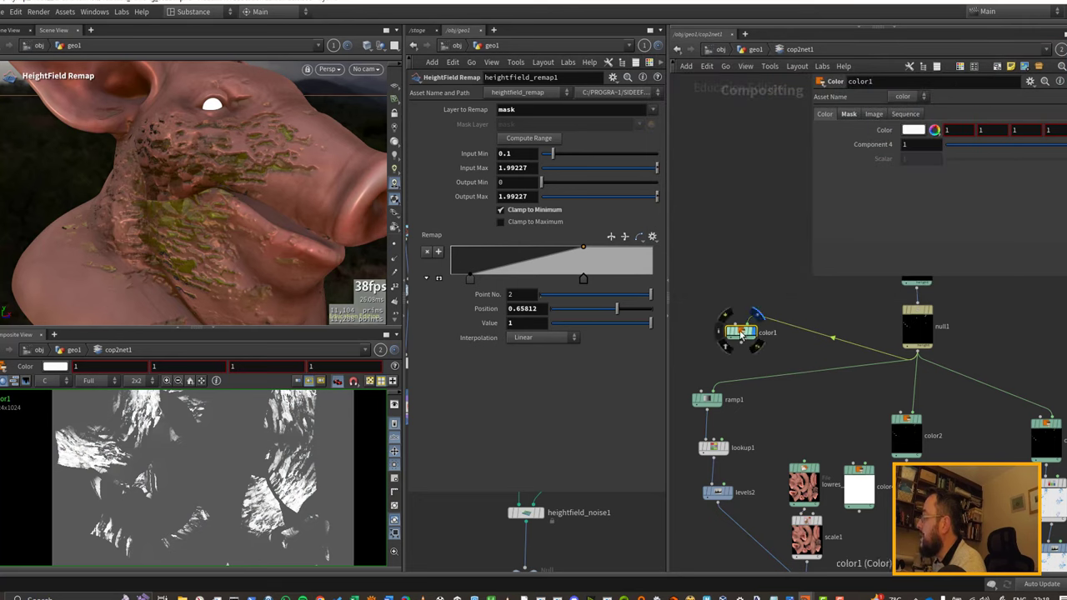
Add a Levels node fed by color1 and place it directly below color1.
key(Tab)
text(lev)
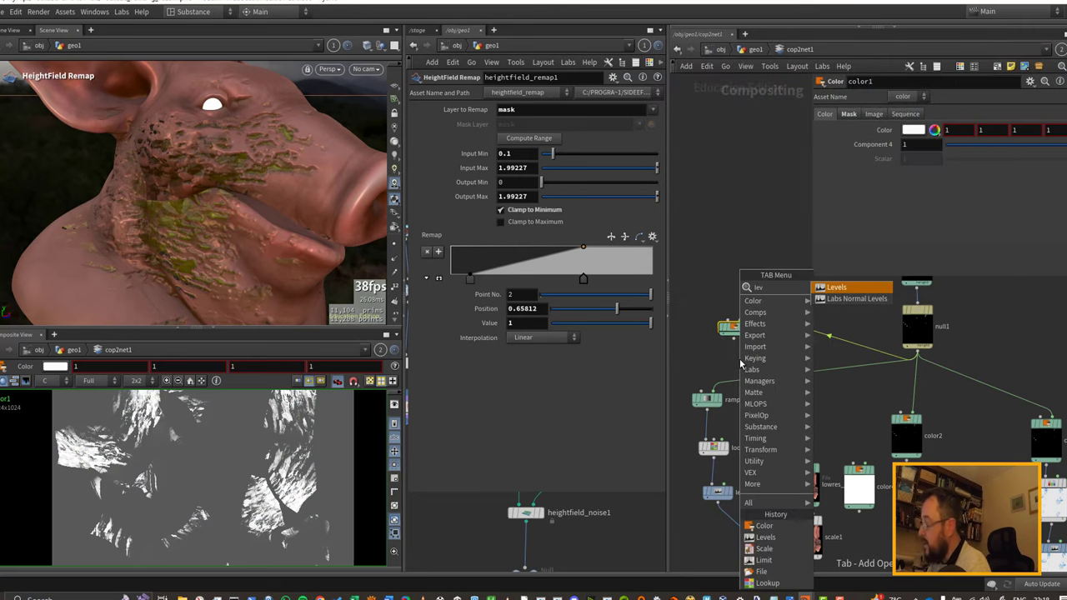
key(Return)
click(746, 490)
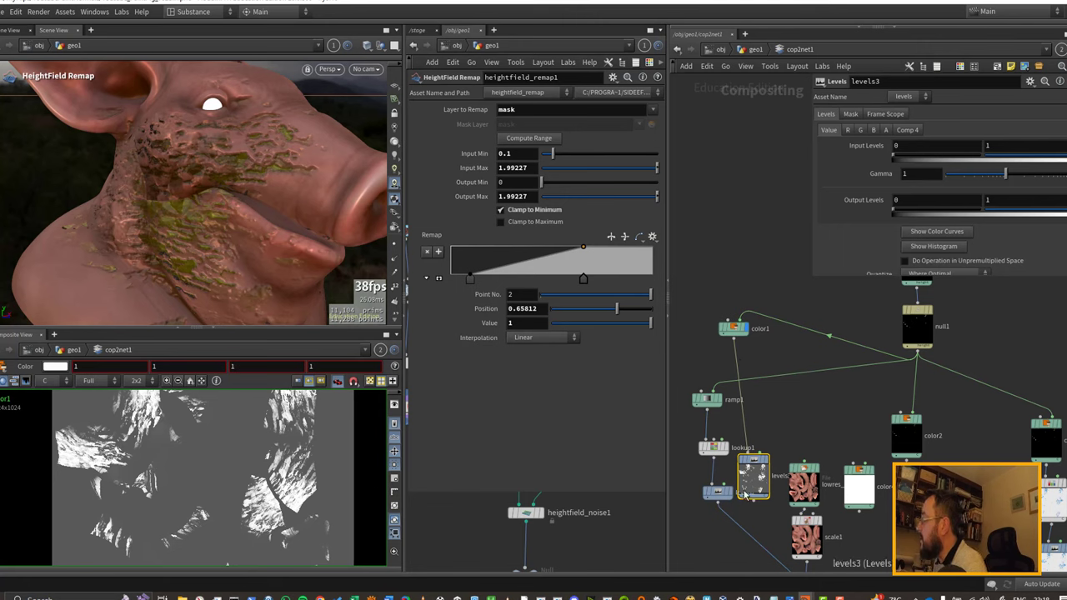
drag(750, 473, 740, 354)
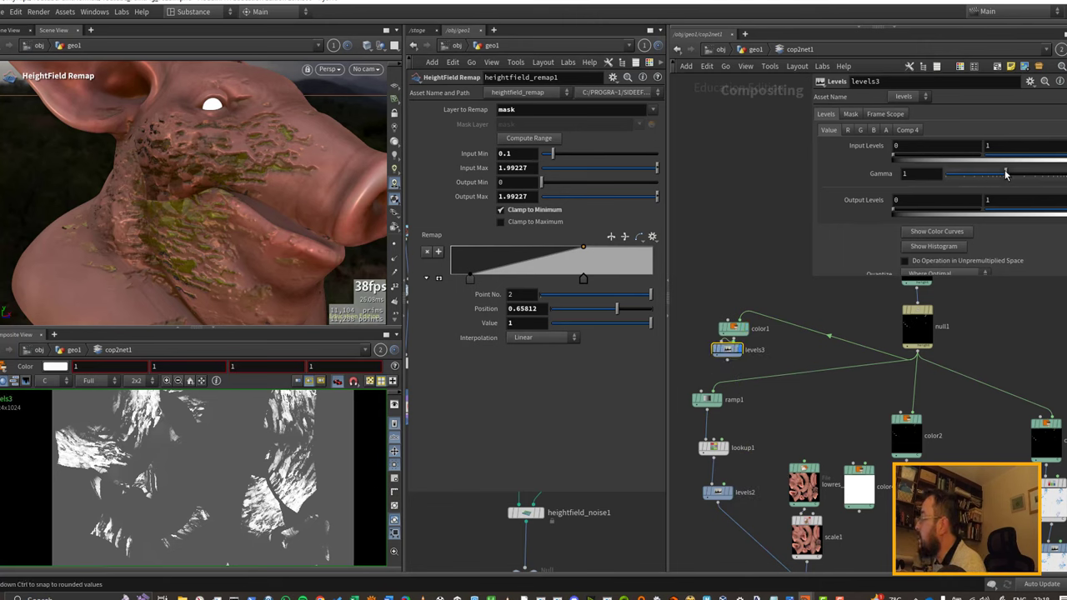
Darken the mask in levels3 with a gamma of about 0.29 and a lower input level of 0.059.
drag(977, 176, 974, 177)
drag(733, 327, 724, 316)
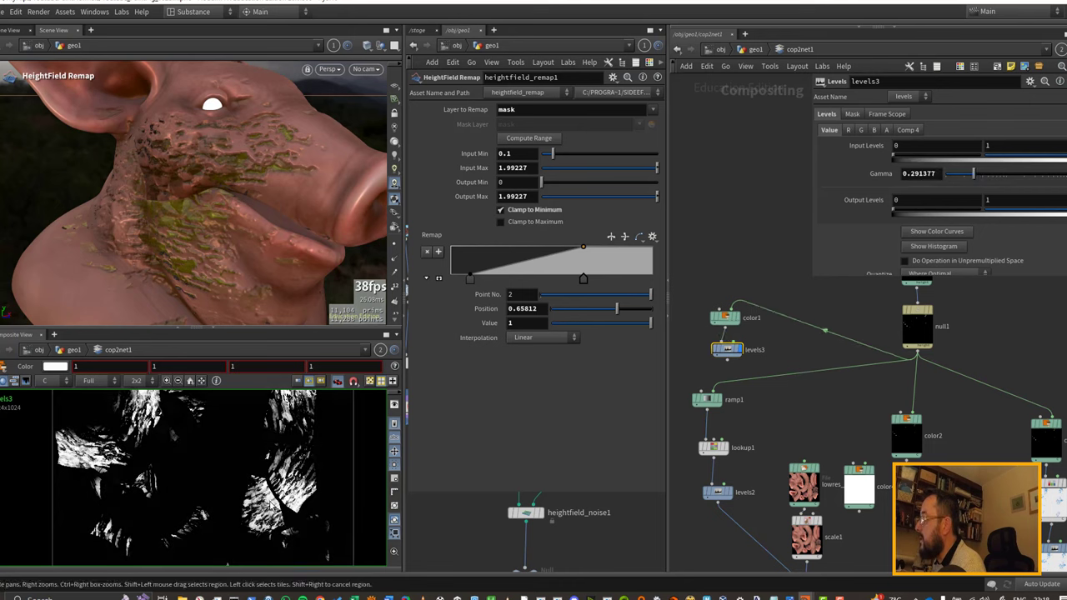
drag(908, 158, 898, 170)
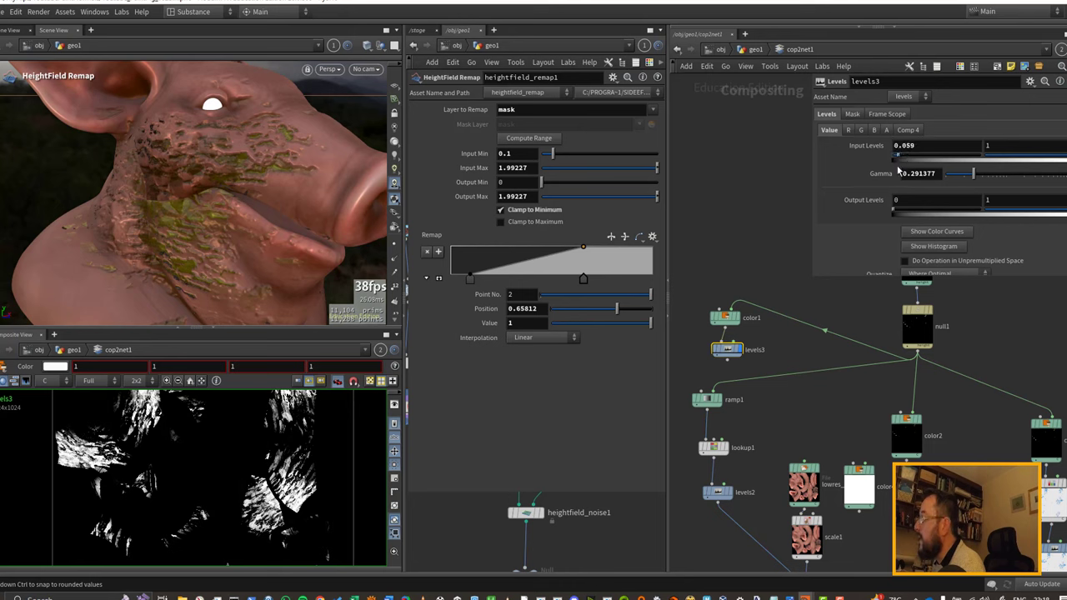
Feed levels3 into ramp1 as its mask using plane C, and set the ramp's number of cycles to 1.42.
click(712, 401)
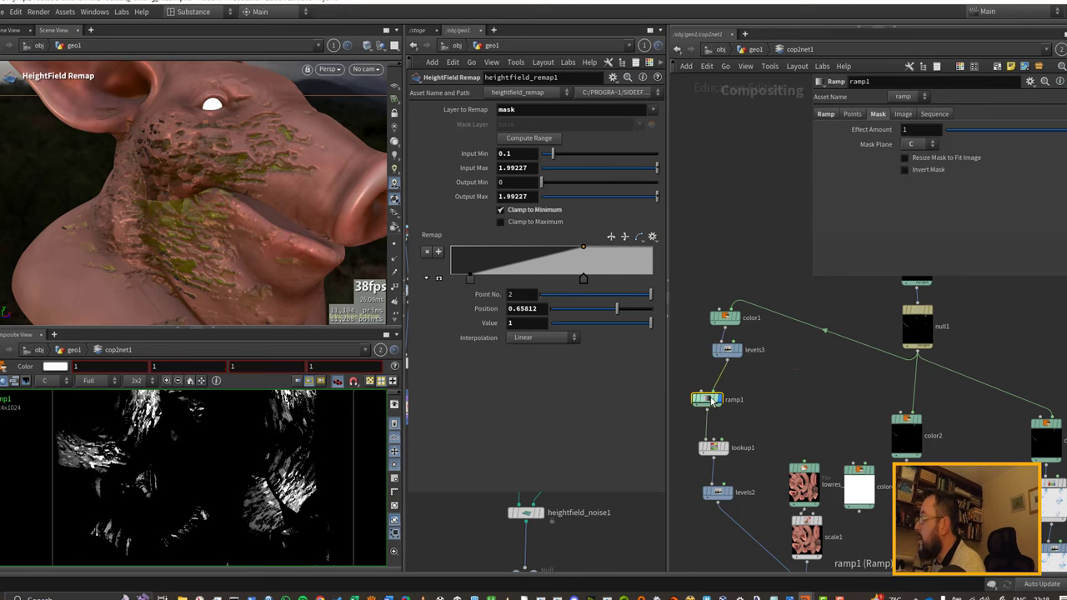
click(915, 150)
click(915, 150)
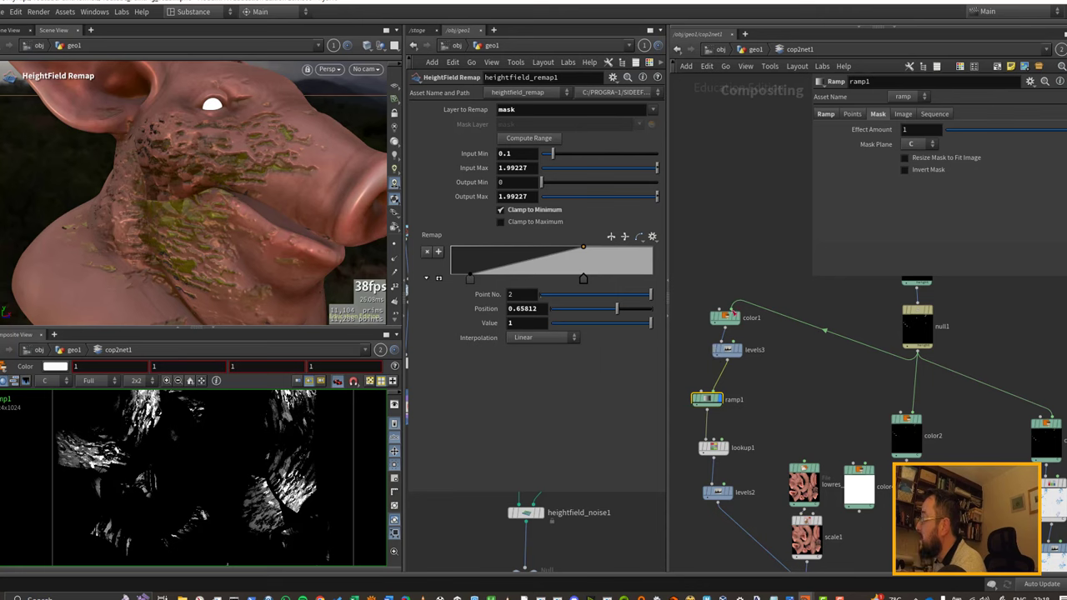
click(825, 115)
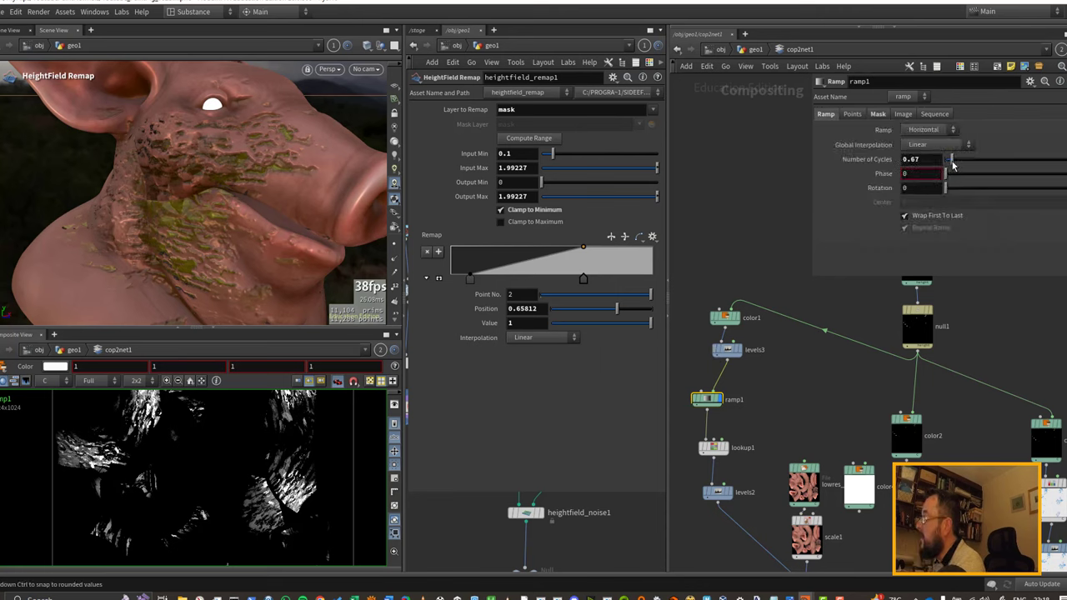
mouse_move(953, 165)
mouse_down()
mouse_move(982, 170)
mouse_move(963, 170)
mouse_up()
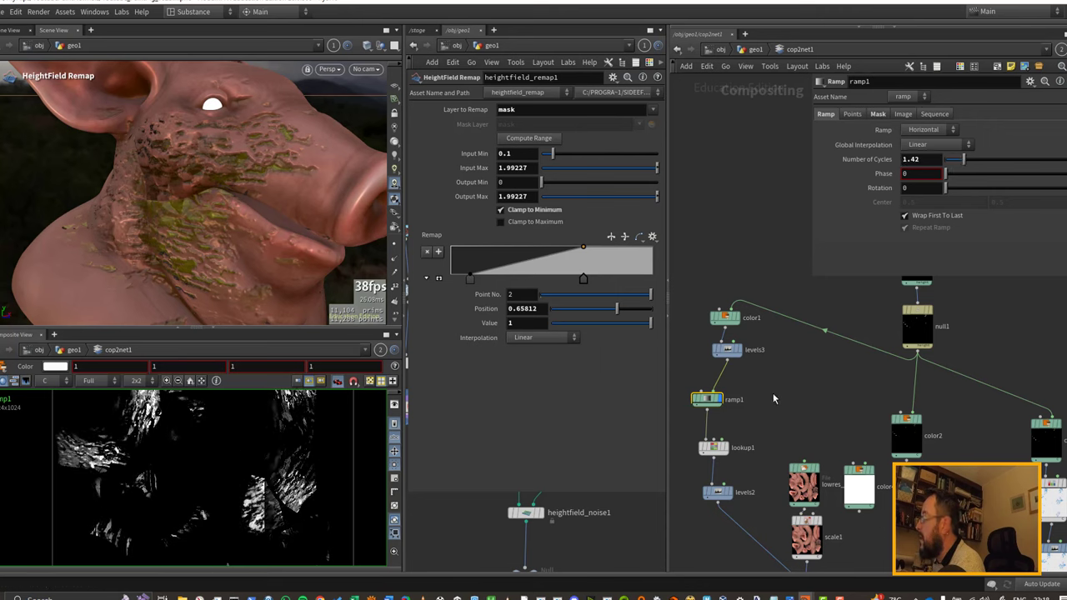
Display lookup1, feed levels3 into its mask input and set its mask plane to C.
middle_drag(720, 430, 728, 386)
click(721, 404)
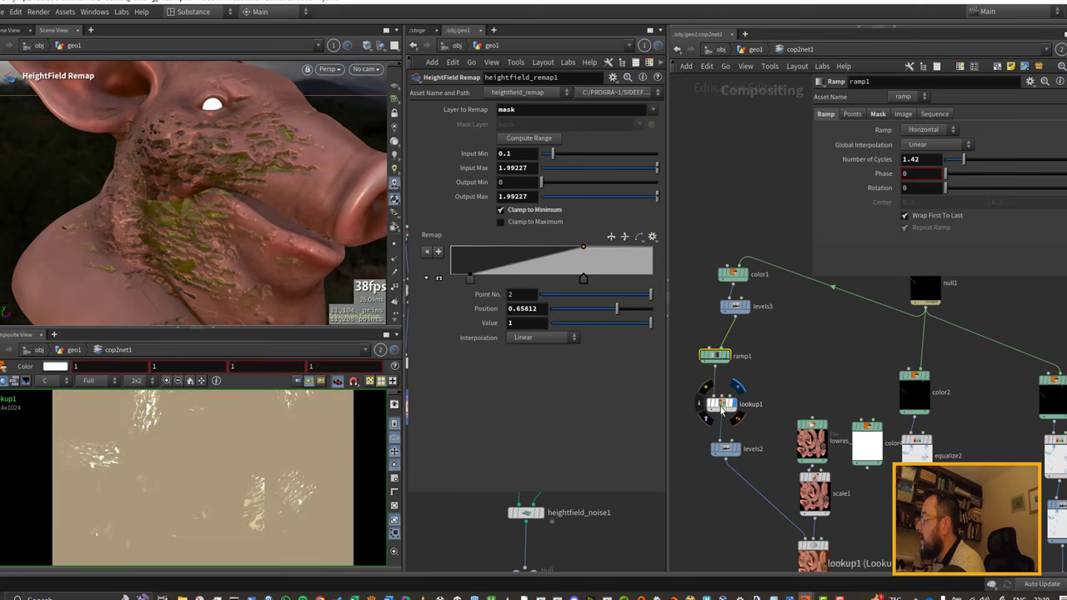
drag(721, 406, 732, 405)
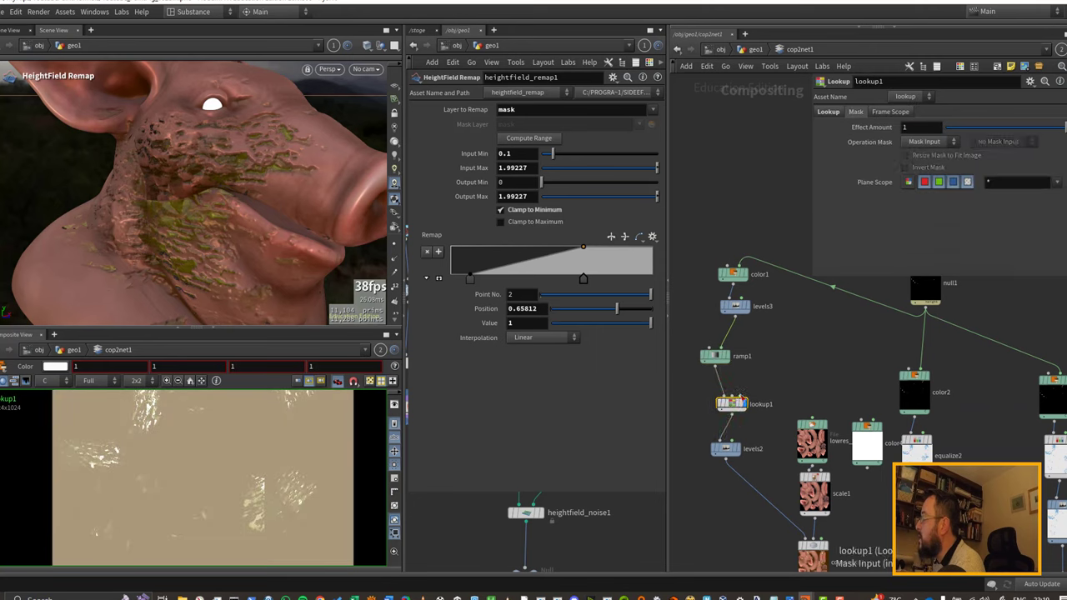
drag(734, 314, 746, 399)
click(987, 143)
click(981, 154)
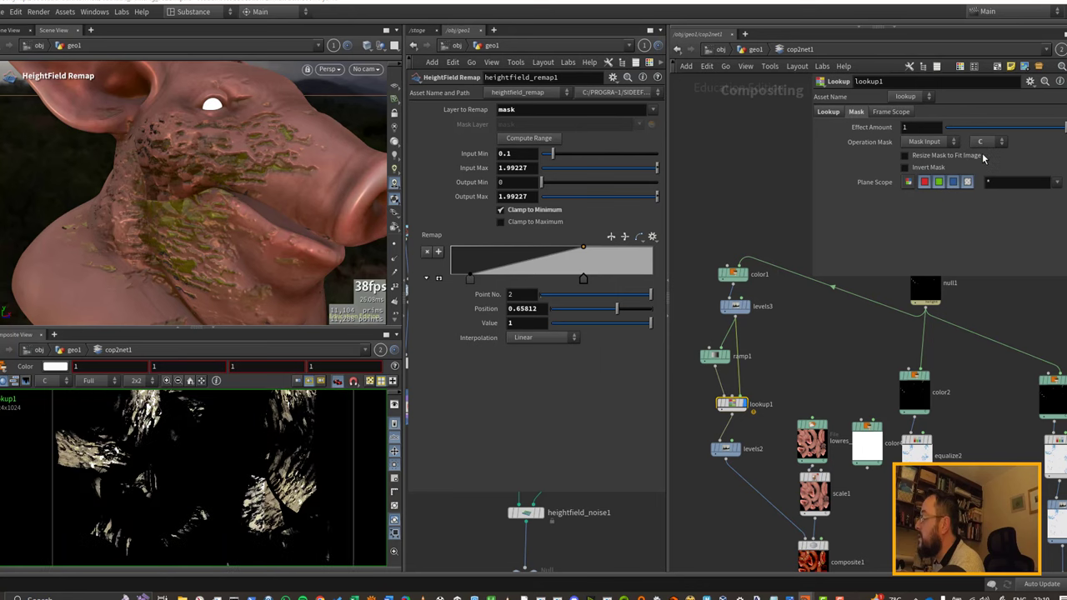
Set ramp1's number of cycles to 0.89 and review the result and color ramp of lookup1.
drag(714, 359, 702, 353)
mouse_move(962, 169)
mouse_down()
mouse_move(985, 162)
mouse_move(961, 162)
mouse_up()
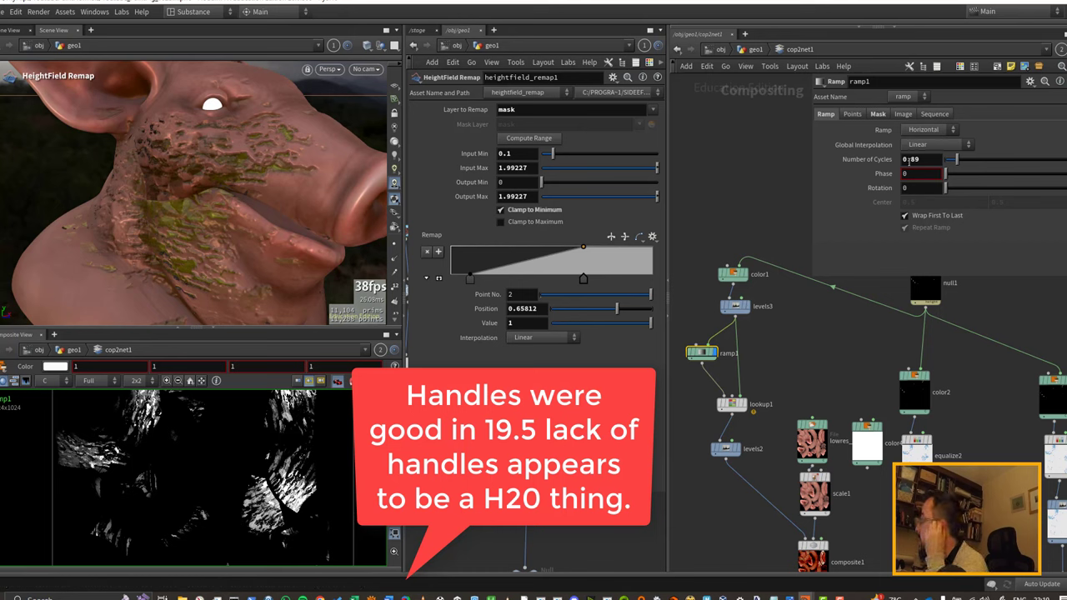
click(744, 402)
click(730, 406)
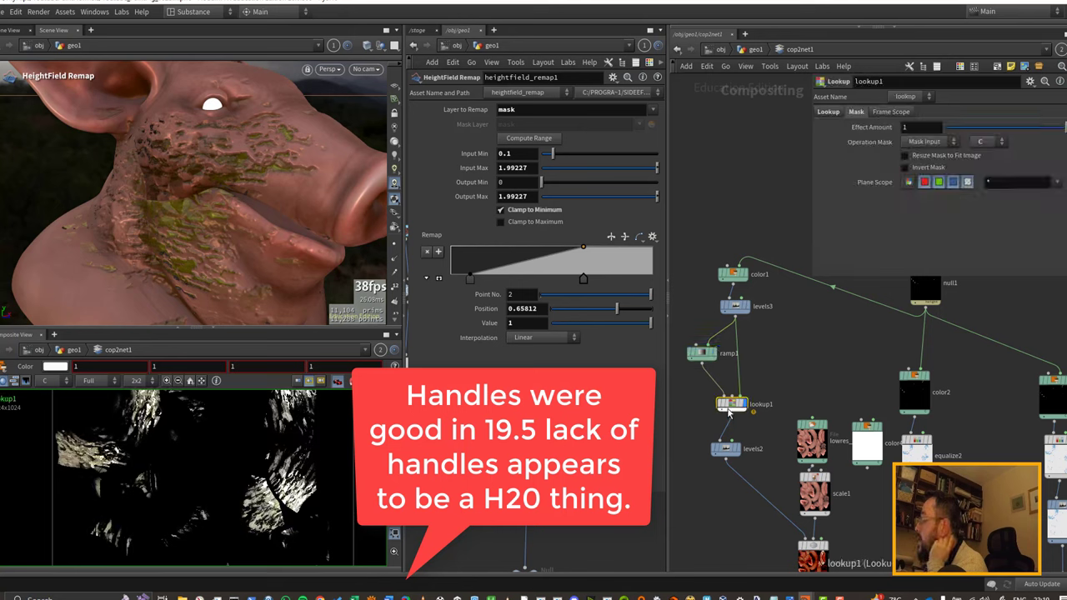
click(828, 112)
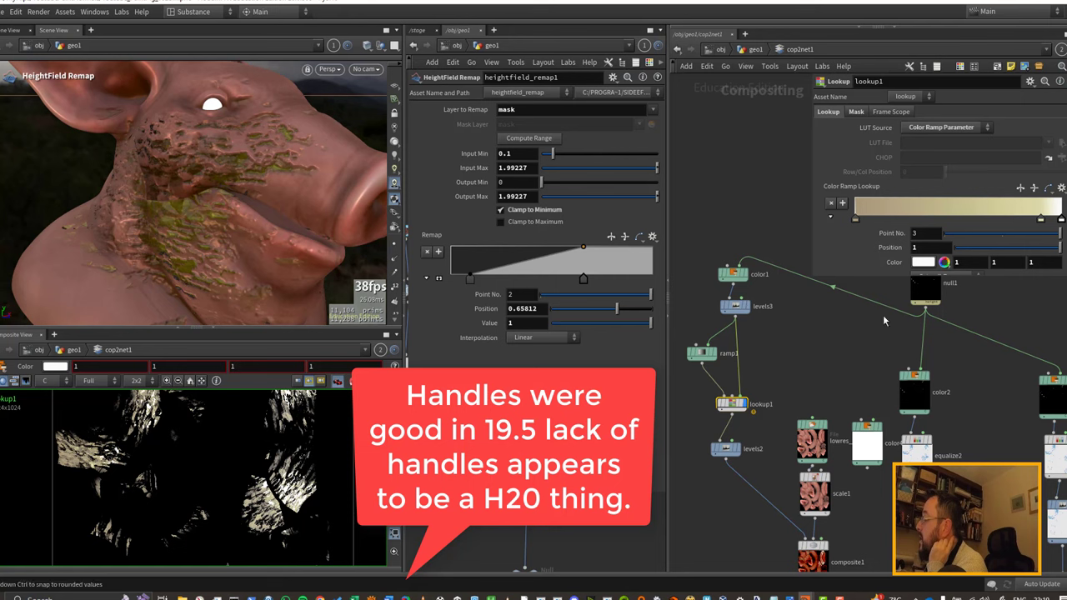
Bypass levels2 and pull it out of the chain so lookup1 feeds composite1 directly.
click(730, 449)
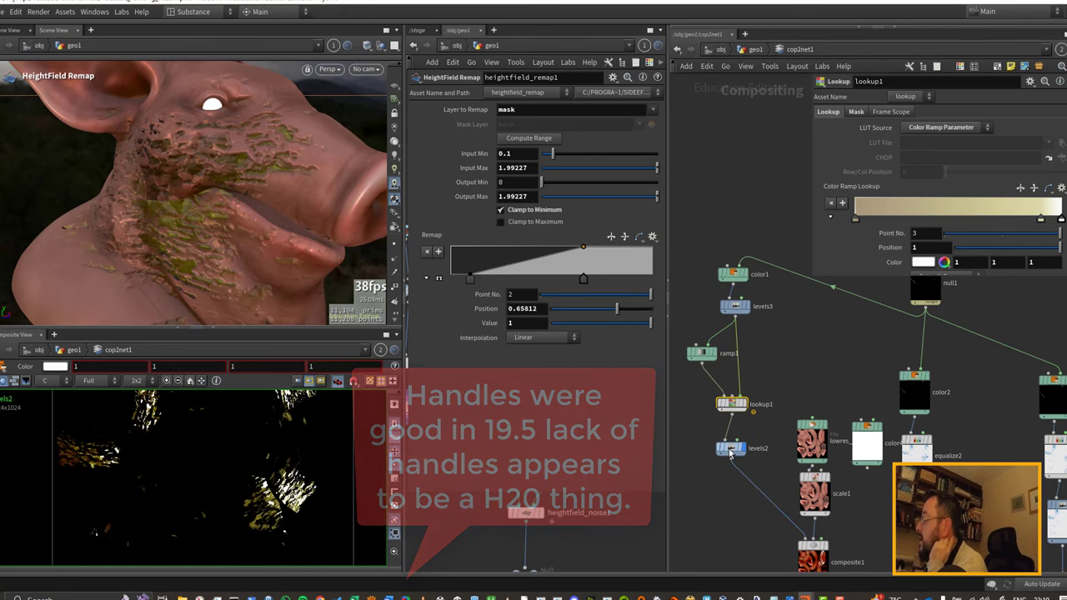
click(730, 451)
click(719, 448)
middle_drag(781, 481, 769, 451)
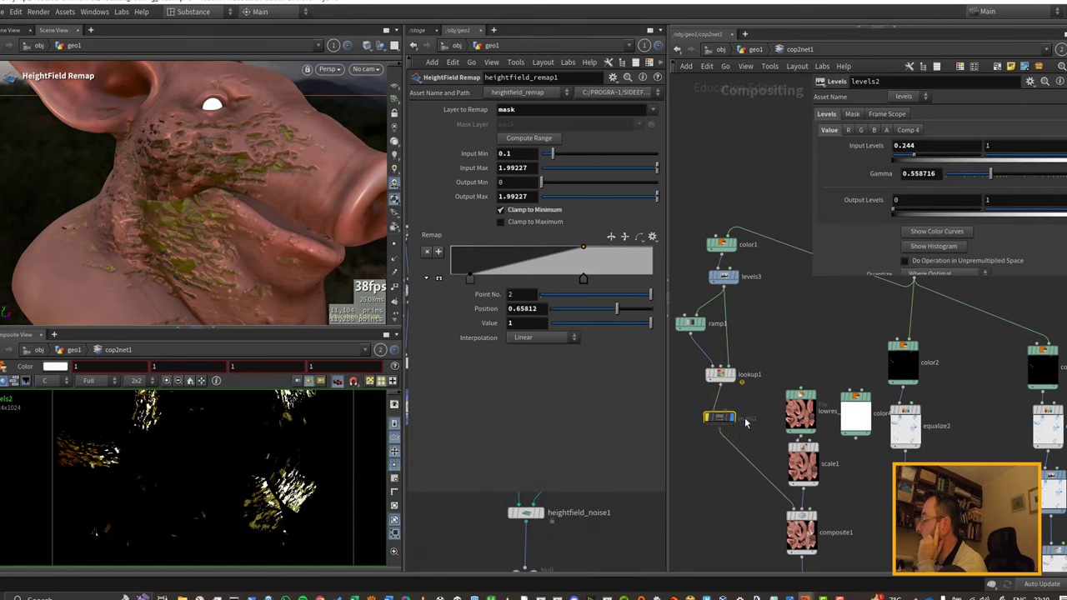
drag(722, 419, 721, 386)
middle_drag(737, 417, 716, 358)
Display composite1 and examine the masked detail in the composite image and on the 3D pig head.
click(780, 472)
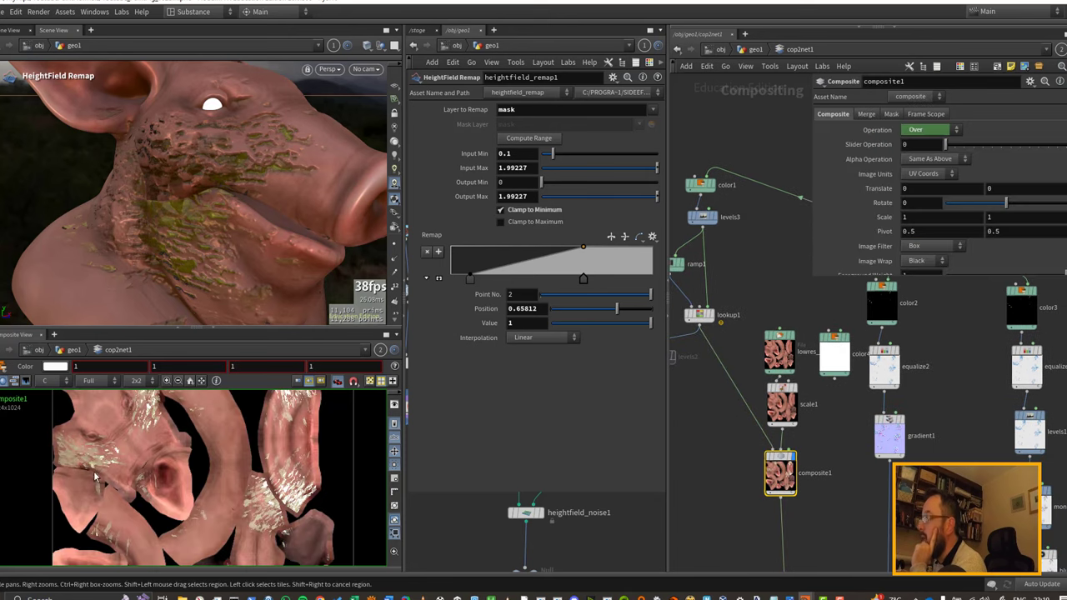
scroll(161, 476, up, 2)
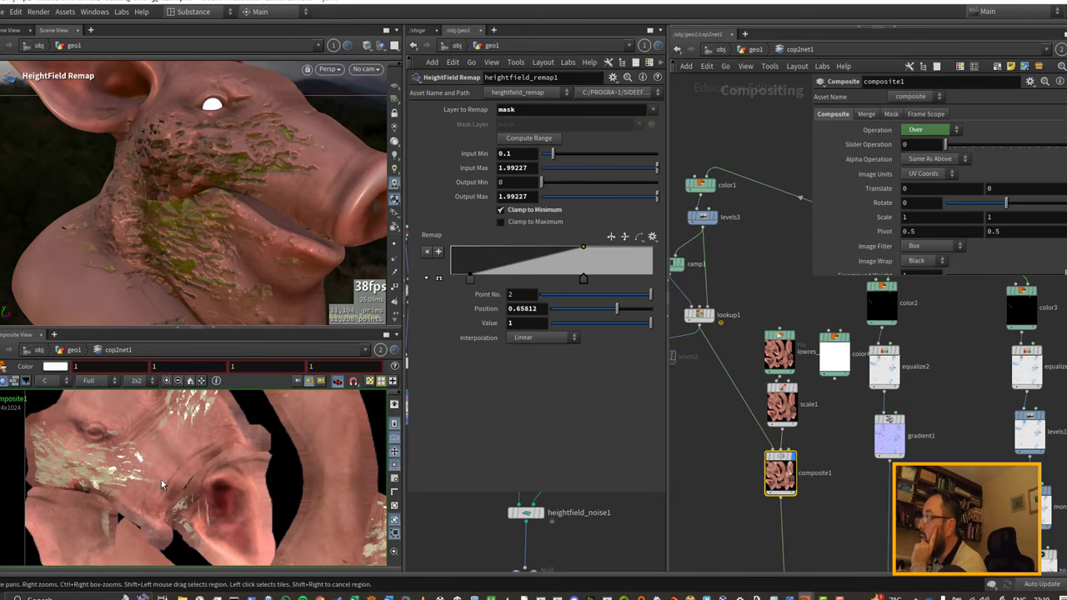
middle_drag(204, 448, 201, 498)
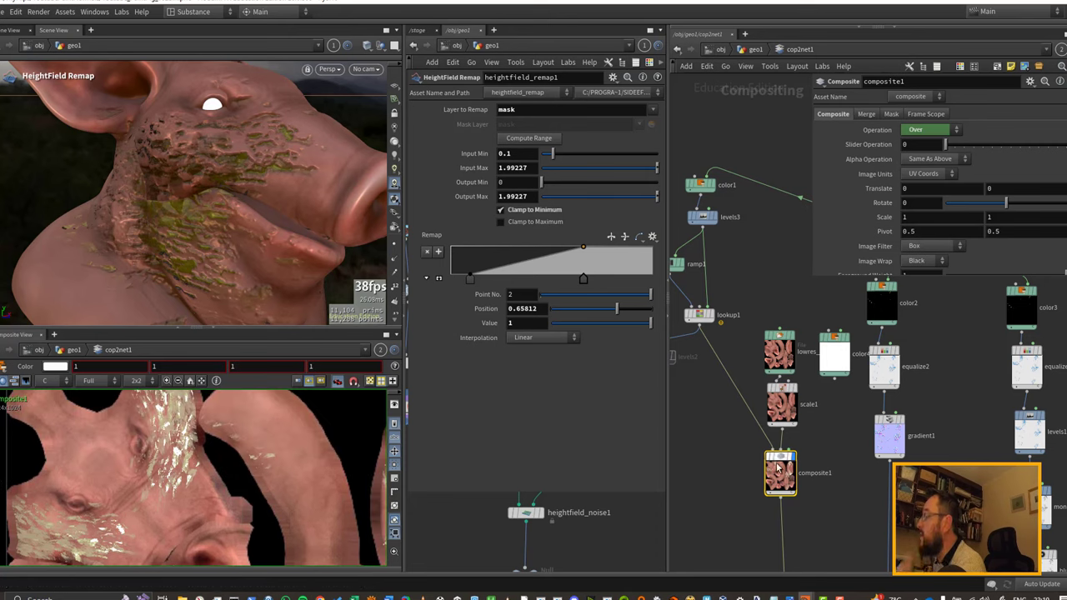
middle_drag(817, 509, 756, 381)
middle_drag(751, 459, 766, 359)
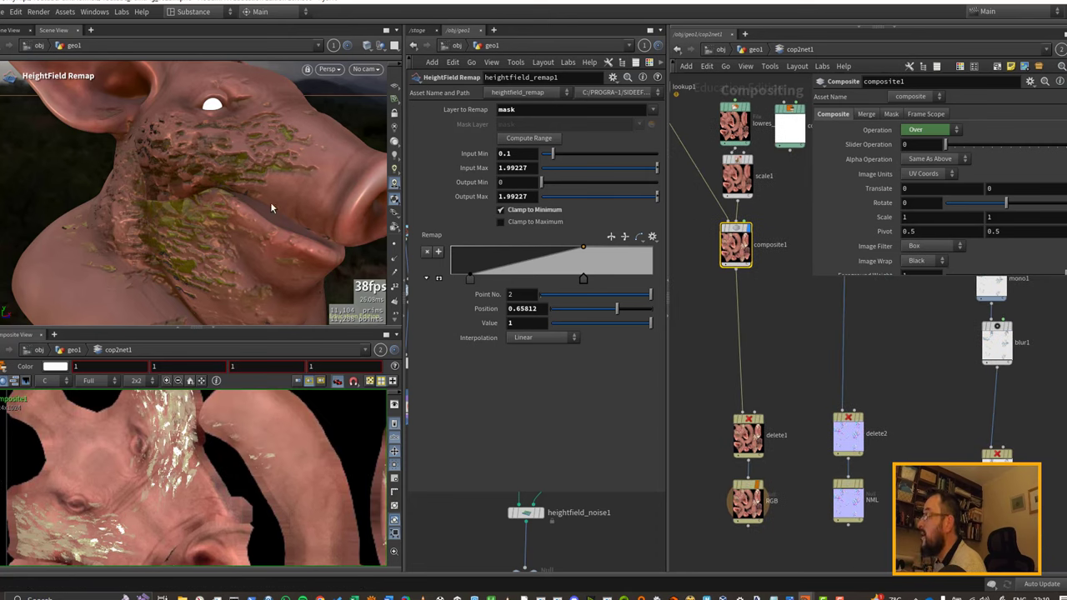
key(Escape)
drag(267, 205, 156, 174)
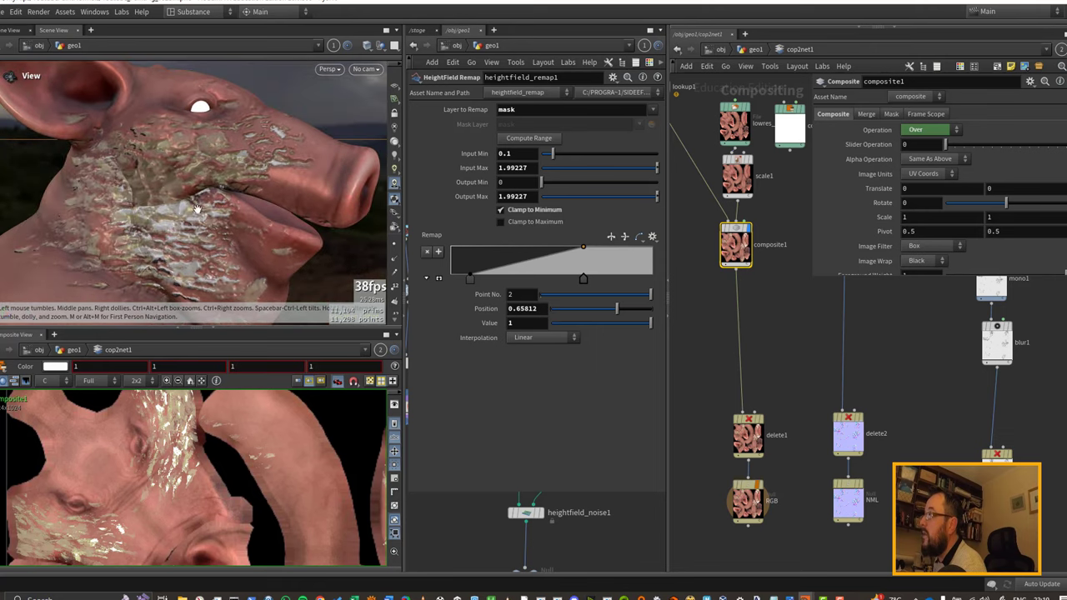
key(Return)
scroll(735, 311, up, 5)
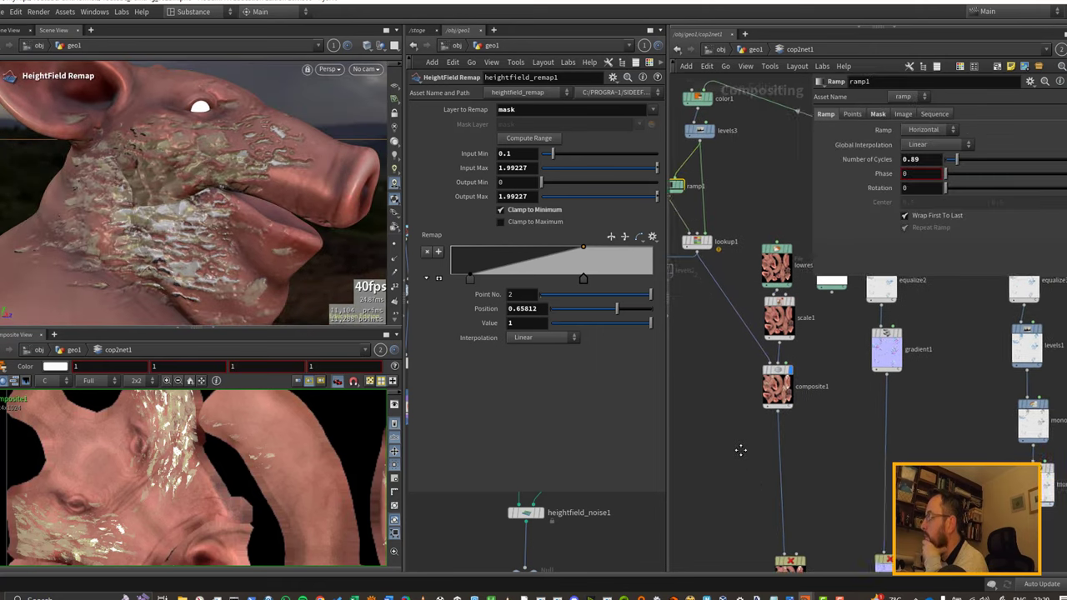
Display gradient1 and examine its normal map across the painted areas.
middle_drag(740, 447, 726, 430)
click(888, 321)
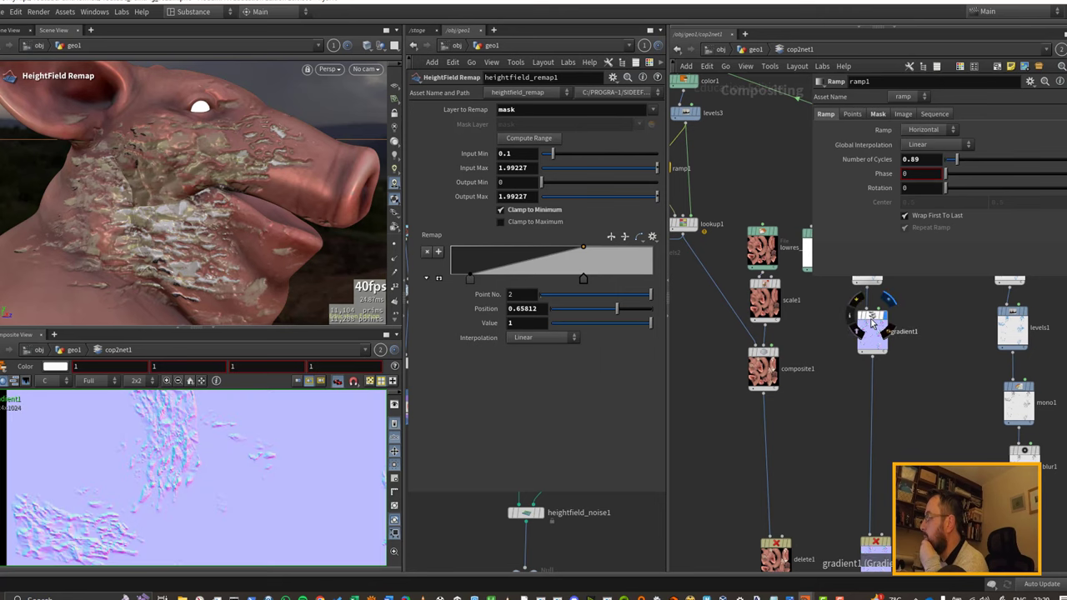
middle_drag(215, 462, 244, 381)
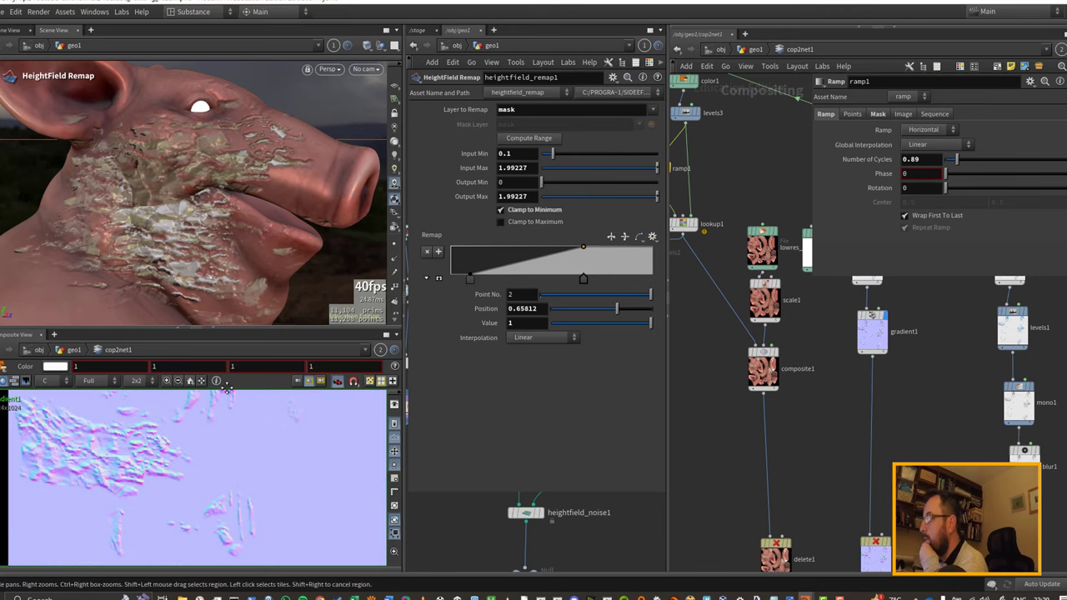
mouse_move(217, 521)
middle_down()
mouse_move(183, 427)
mouse_move(236, 519)
middle_up()
middle_drag(990, 383, 866, 419)
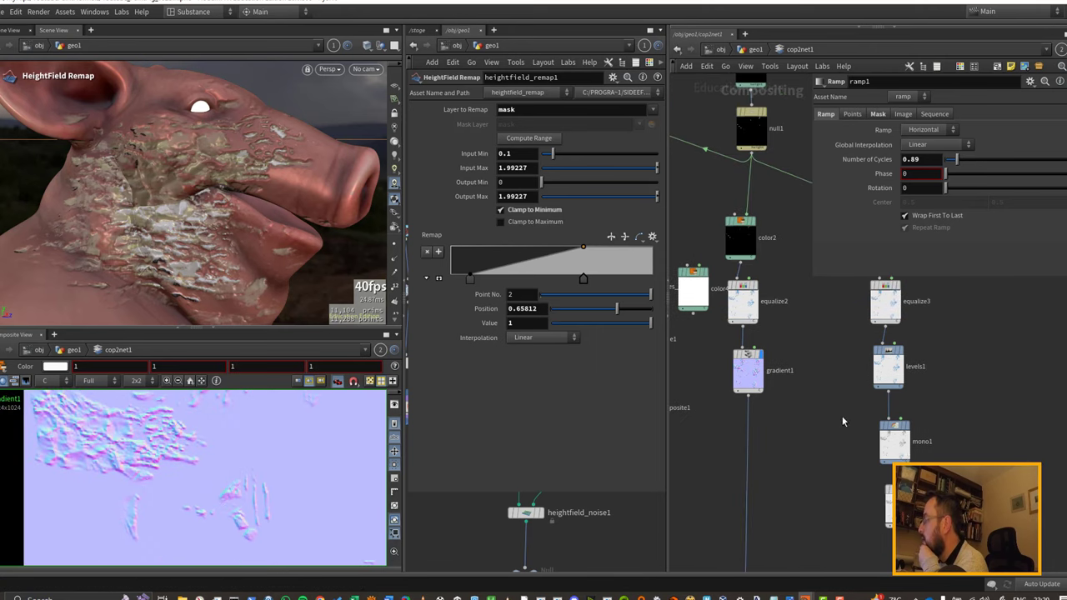
Display the displacement branch below mono1 and examine its greyscale output down to the DSP null.
scroll(900, 450, up, 2)
click(916, 505)
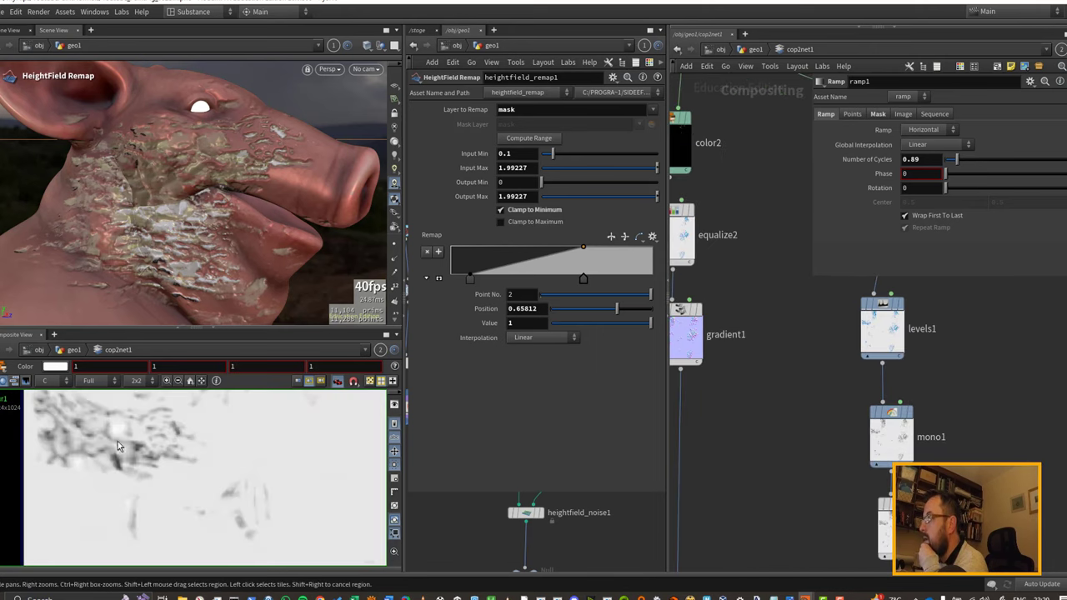
mouse_move(914, 417)
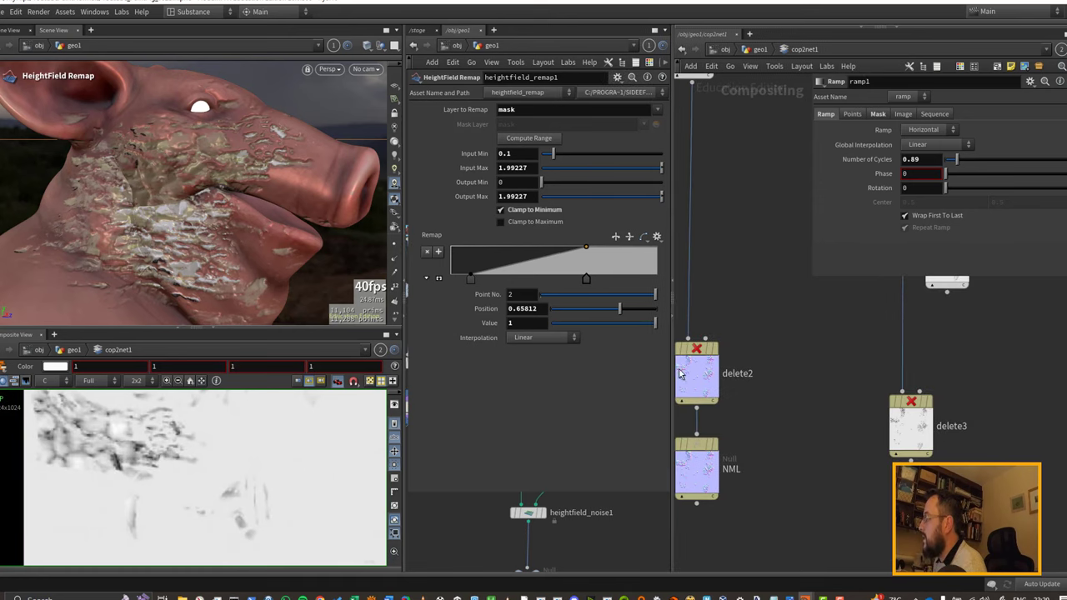
Set quickmaterial1's roughness to 0.339, IOR to 1.121, metallic to 0.907 and displacement effect scale to 0.008.
drag(672, 372, 943, 365)
middle_drag(500, 349, 456, 333)
click(506, 391)
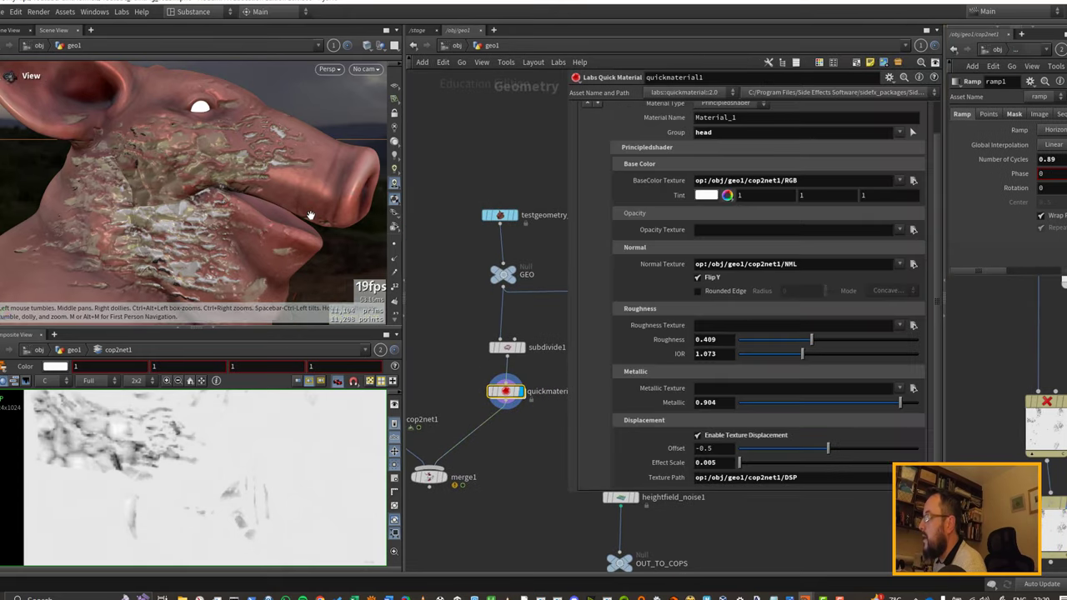
click(200, 327)
drag(292, 309, 298, 225)
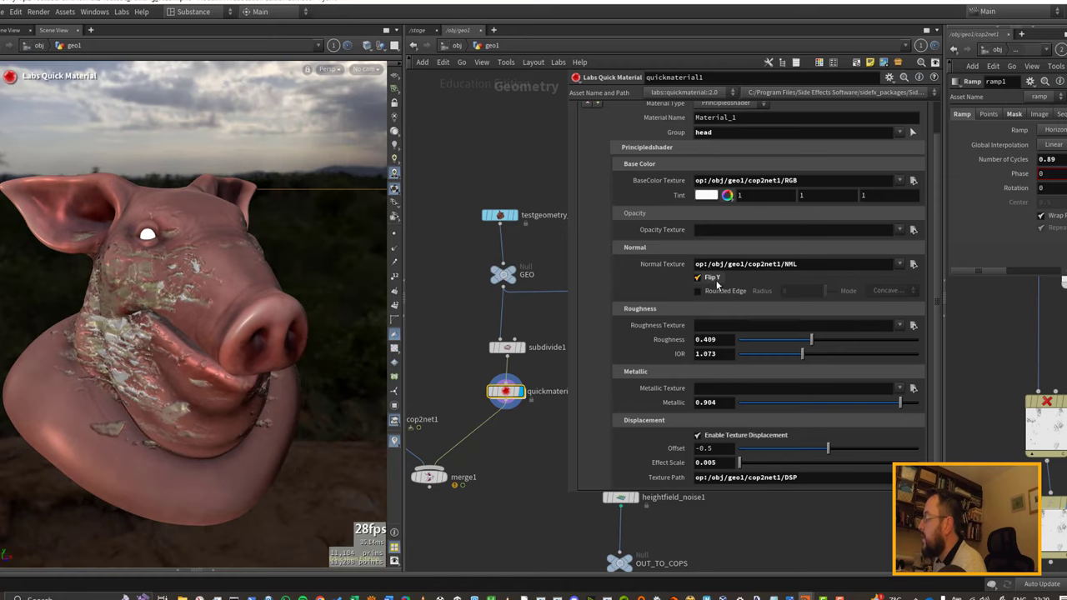
drag(811, 339, 791, 341)
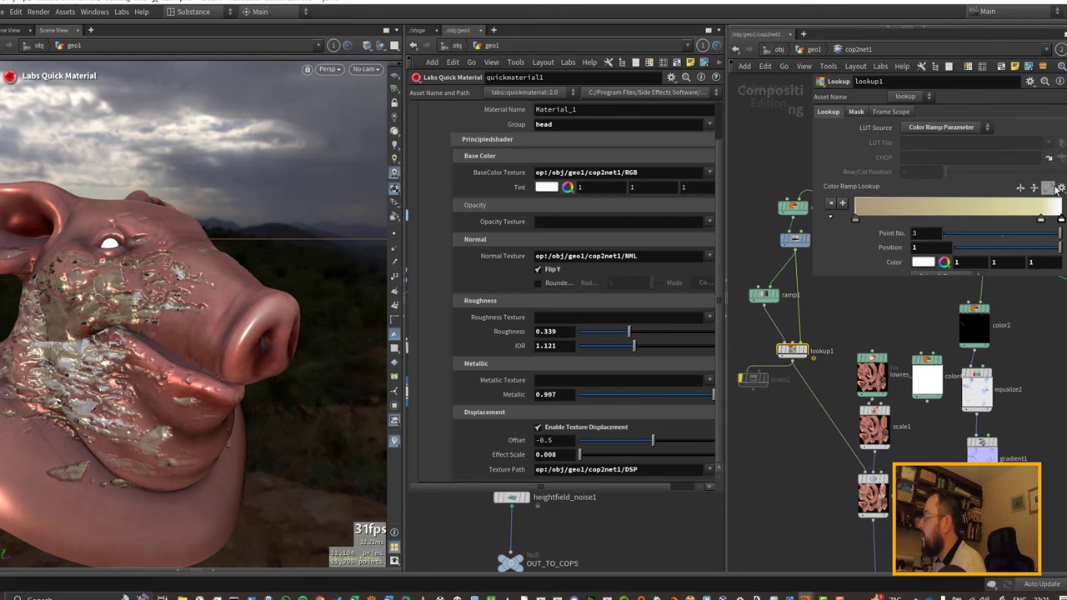
Set ramp1's number of cycles to 1.78 and rotation to 21, and hide the geometry network's parameters.
click(1058, 189)
click(759, 297)
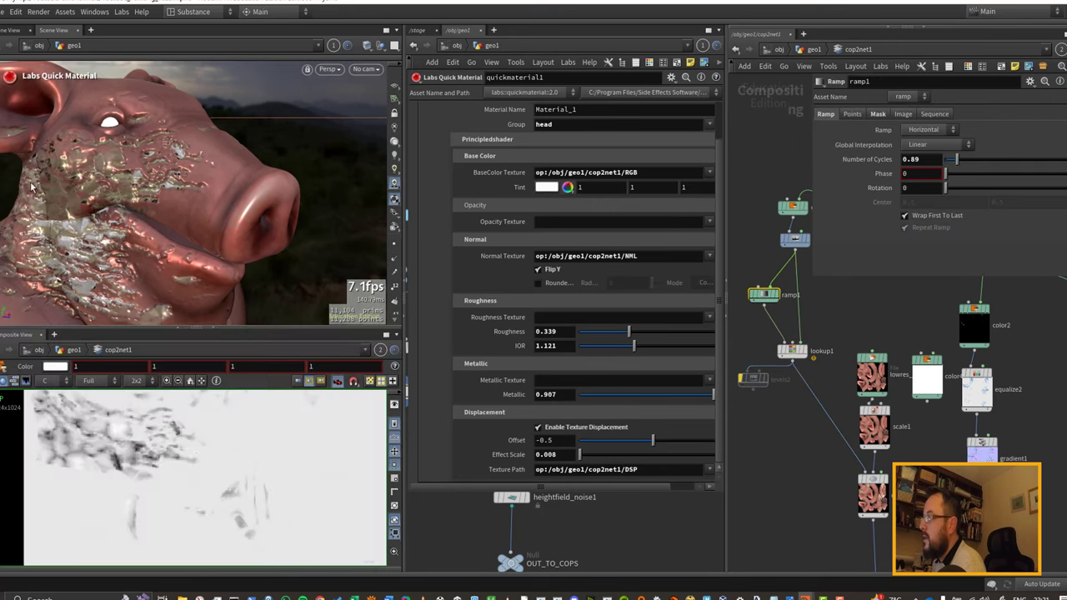
alt+drag(144, 213, 79, 213)
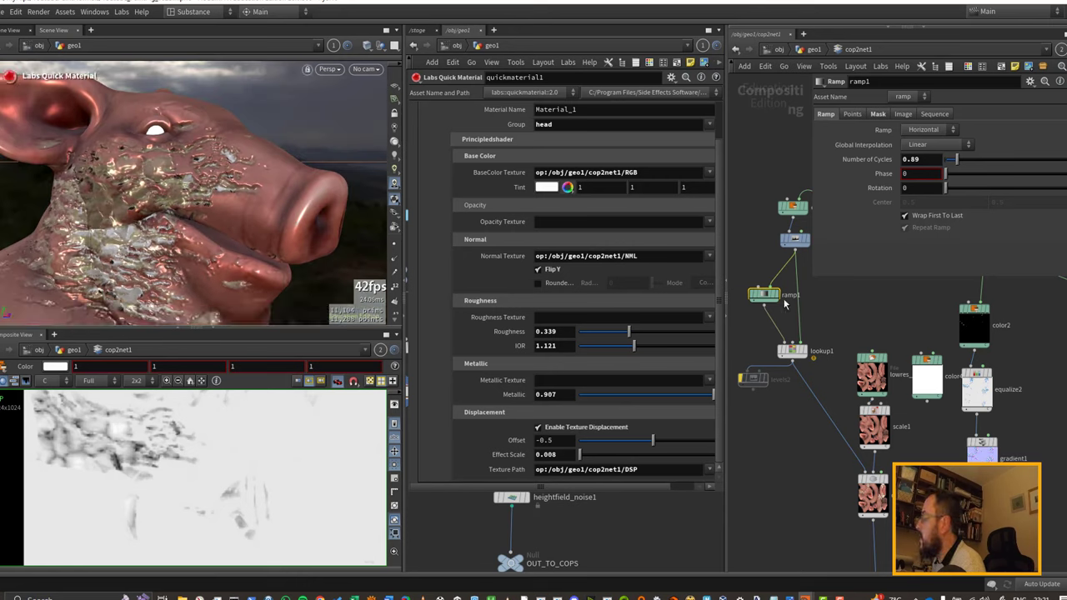
click(960, 158)
key(p)
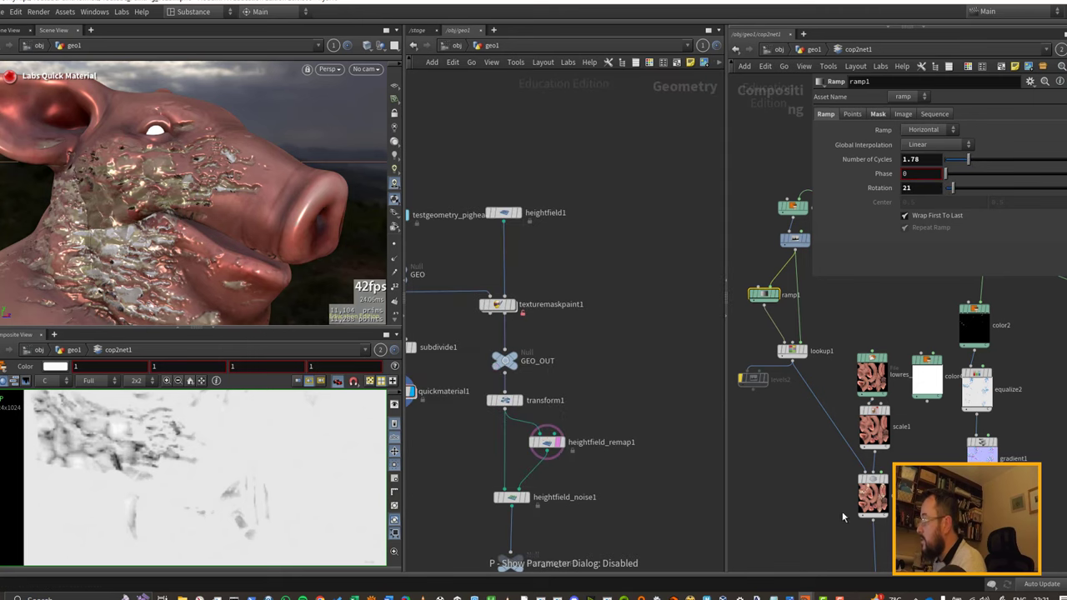
Display the RGB output of the composite network and the merge1 node of the geometry network.
click(900, 469)
middle_drag(408, 415, 576, 389)
scroll(576, 388, up, 1)
click(496, 466)
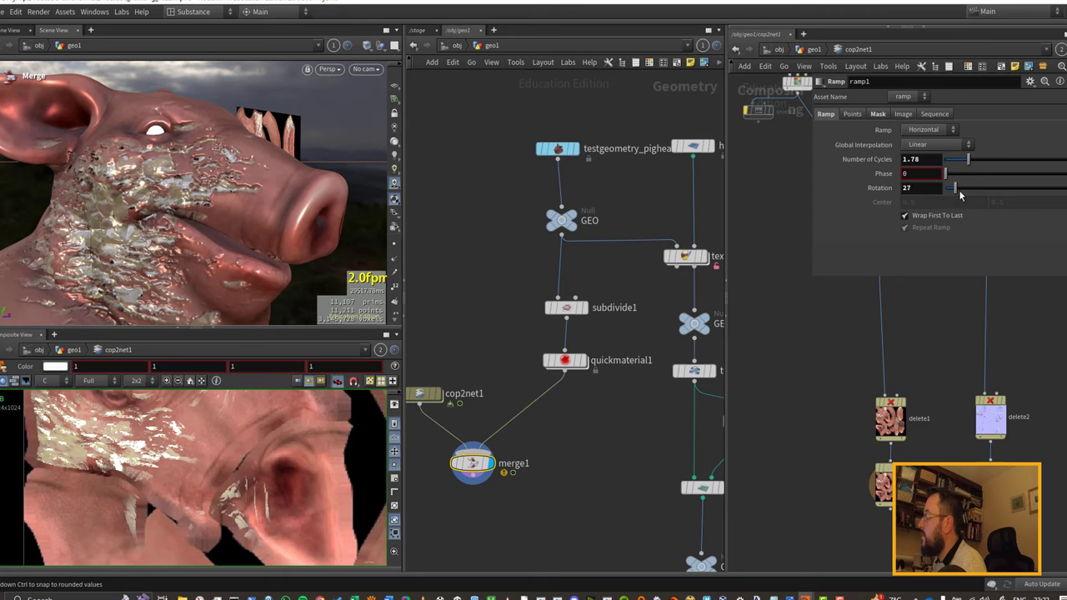
Set ramp1's rotation to 14, slightly lower its number of cycles and open its point settings.
mouse_move(959, 194)
mouse_down()
mouse_move(967, 195)
mouse_move(949, 193)
mouse_up()
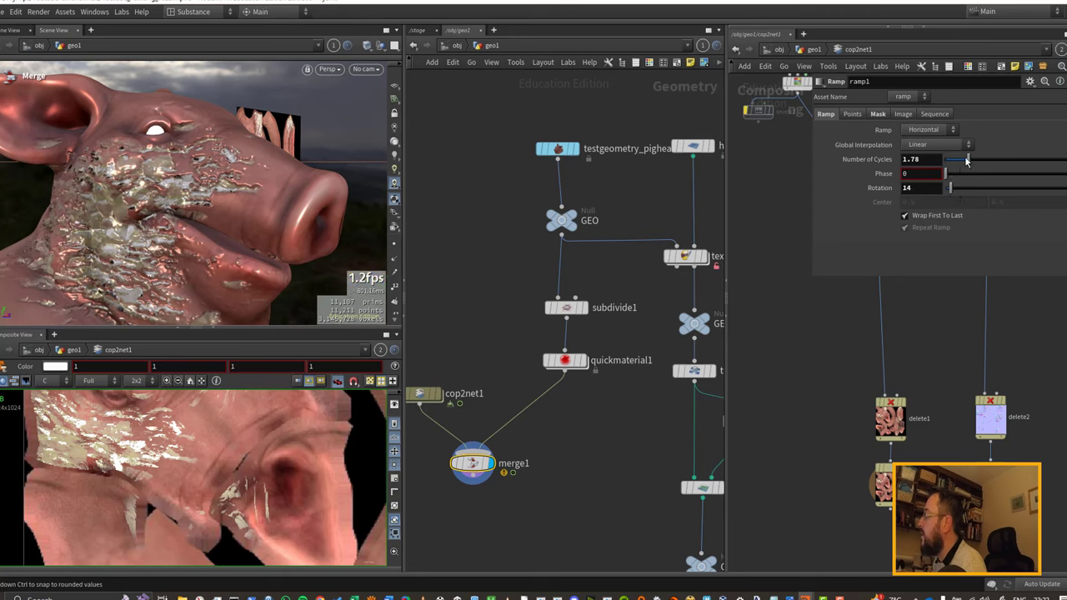
drag(960, 161, 959, 161)
click(852, 114)
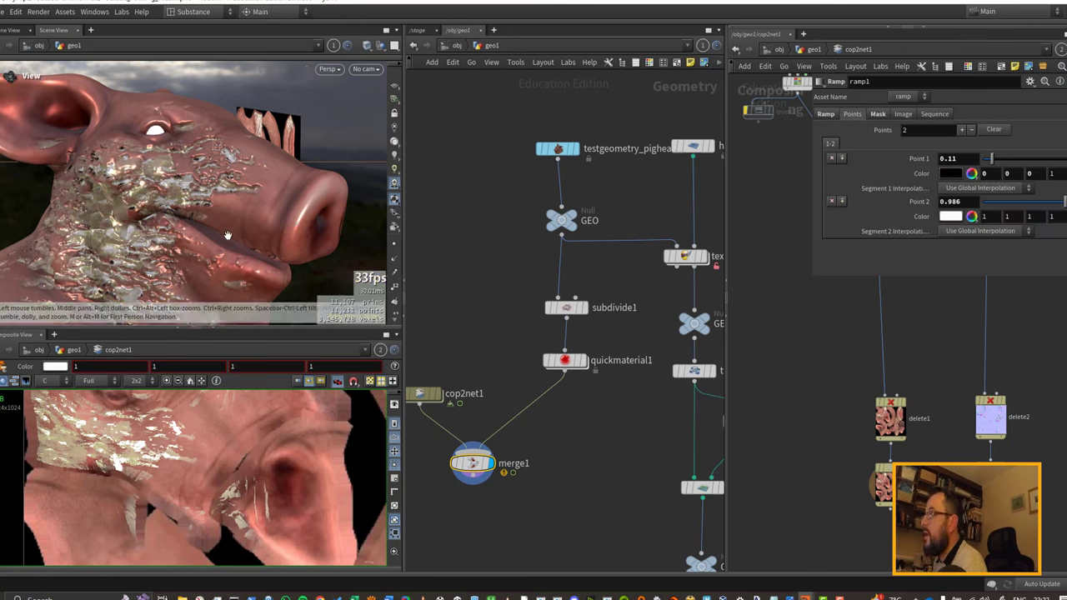
Examine the displaced detail on the pig head along with the settings of lookup1 and ramp1.
mouse_move(228, 237)
alt+mouse_down()
mouse_move(271, 200)
mouse_move(226, 239)
alt+mouse_up()
alt+middle_drag(259, 251, 250, 236)
middle_drag(600, 333, 535, 341)
middle_drag(821, 286, 867, 445)
middle_drag(870, 325, 858, 422)
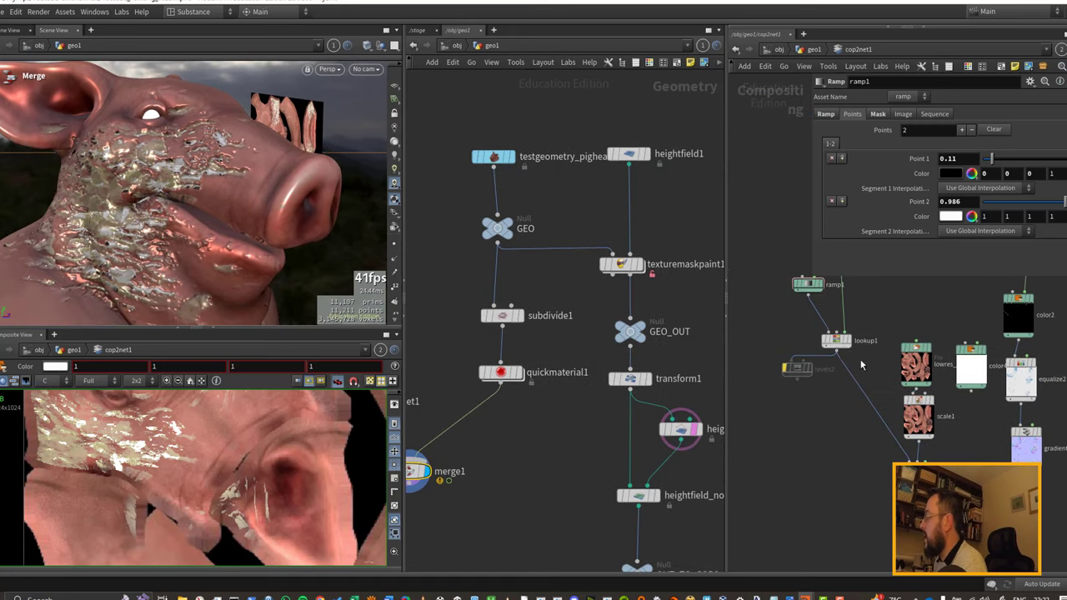
click(842, 342)
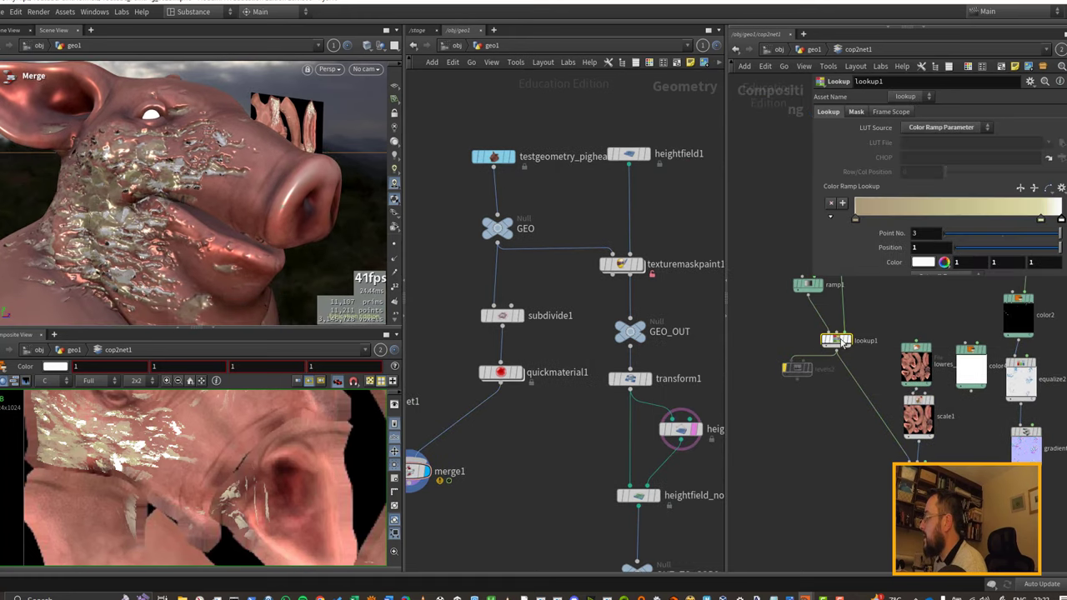
click(808, 285)
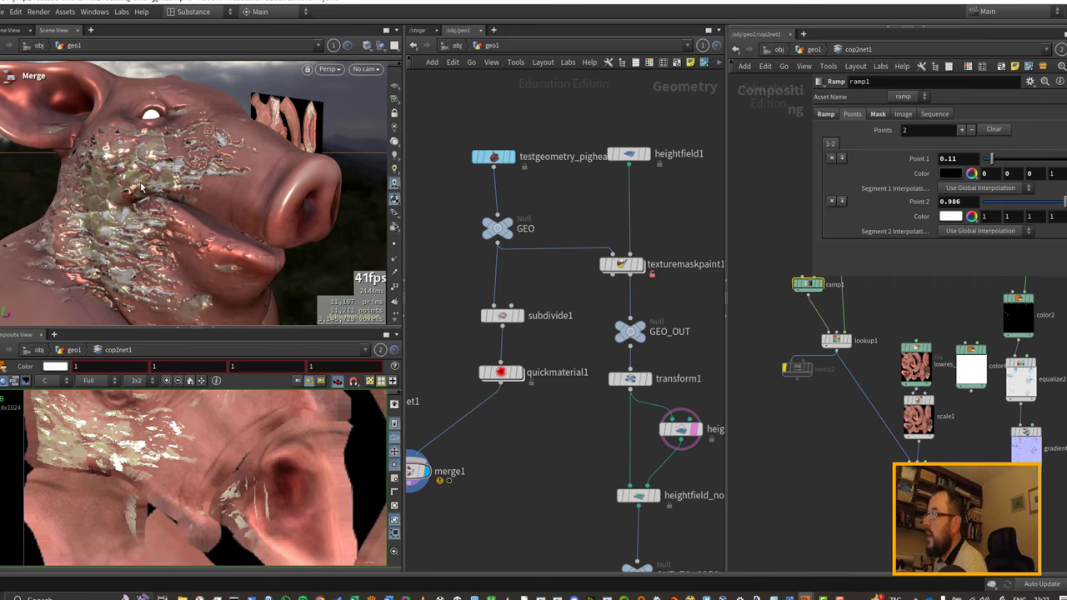
drag(169, 208, 200, 171)
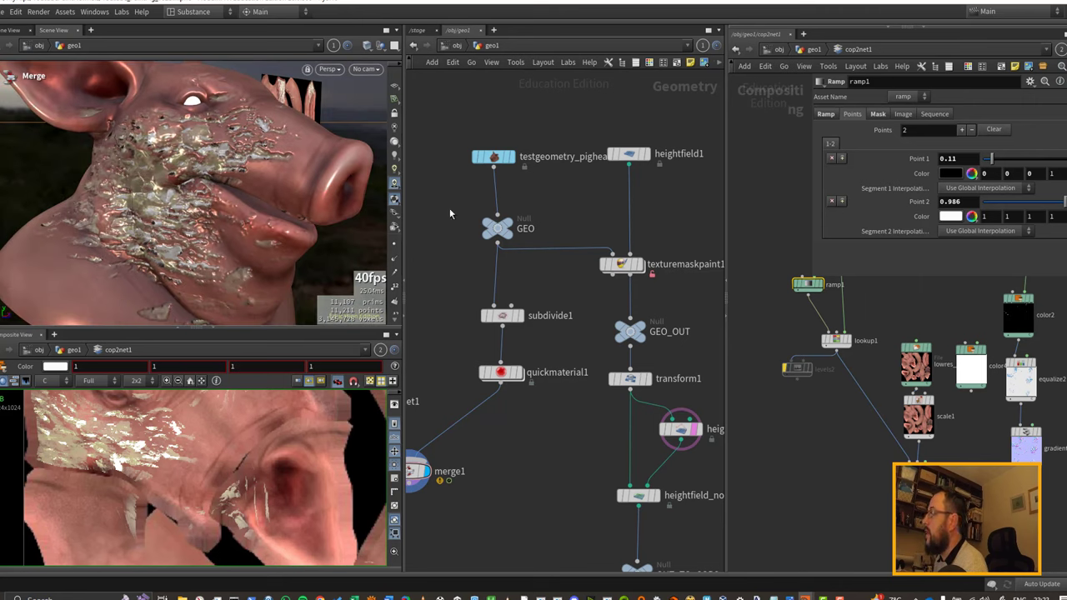
Activate the texturemaskpaint1 brush, enlarge the 3D view and stamp more detail on the pig's cheek.
click(627, 268)
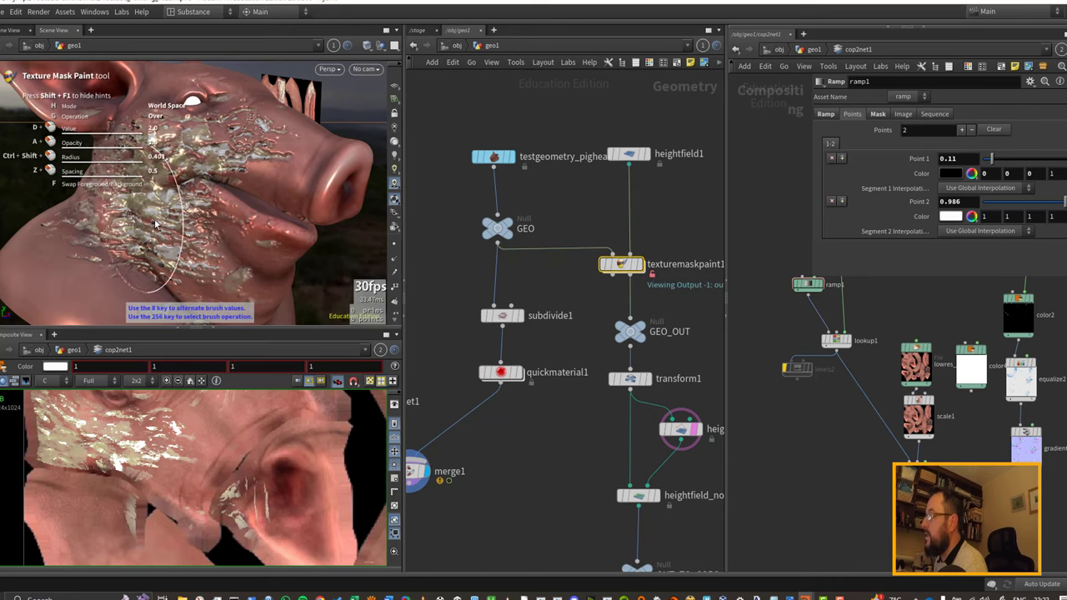
mouse_move(217, 331)
mouse_down()
mouse_move(238, 286)
mouse_move(131, 370)
mouse_move(142, 302)
mouse_up()
click(216, 328)
click(727, 314)
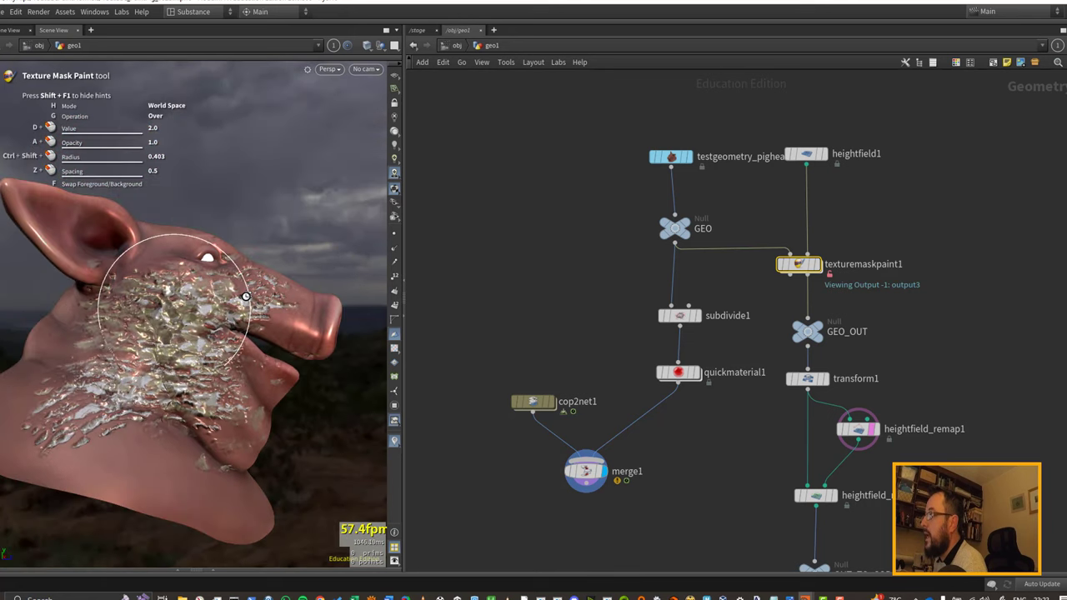
mouse_move(240, 302)
mouse_down()
mouse_move(312, 297)
mouse_move(236, 310)
mouse_up()
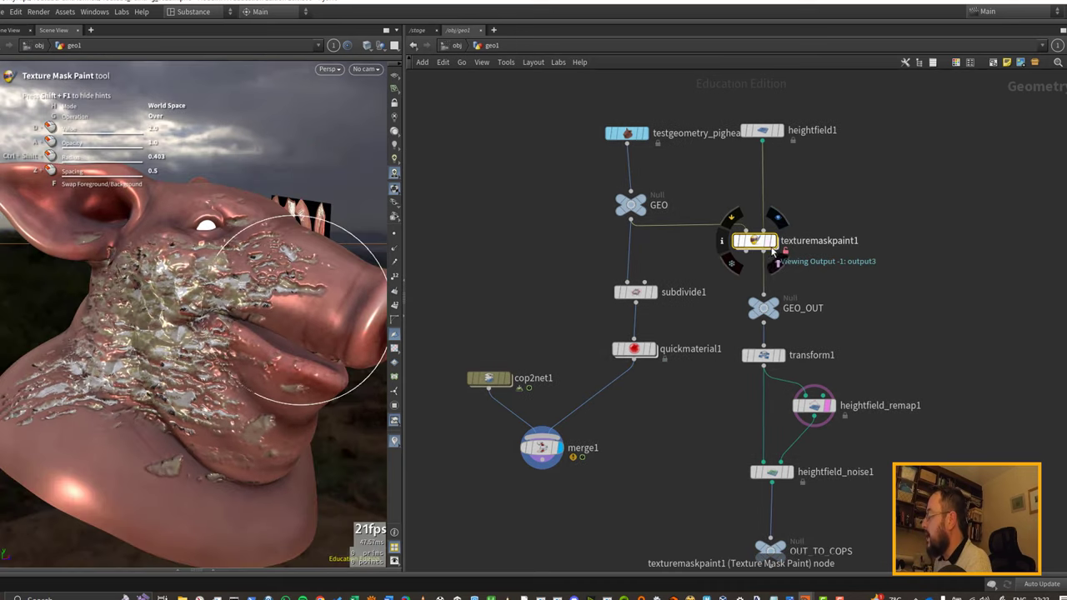
Show texturemaskpaint1's parameters and set its resolution to 2048.
middle_drag(912, 285, 821, 302)
key(p)
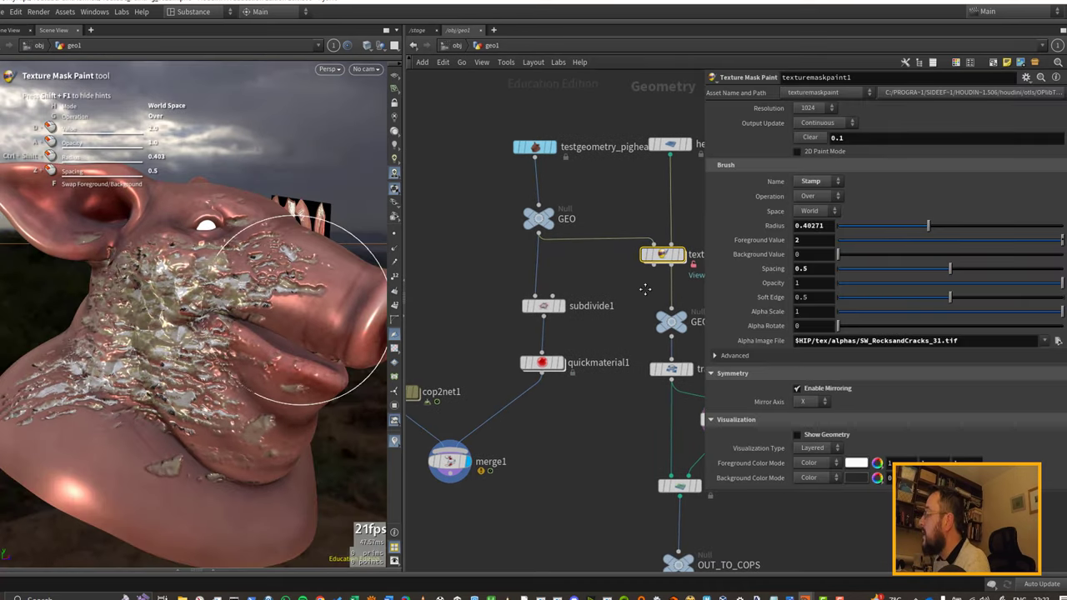
middle_drag(625, 300, 613, 302)
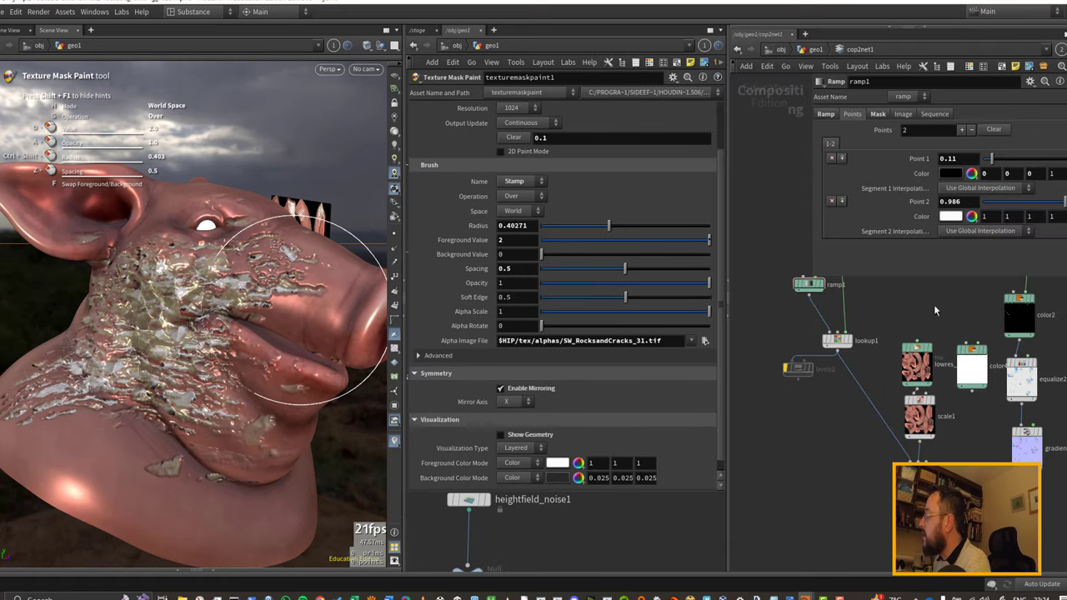
middle_drag(934, 310, 895, 470)
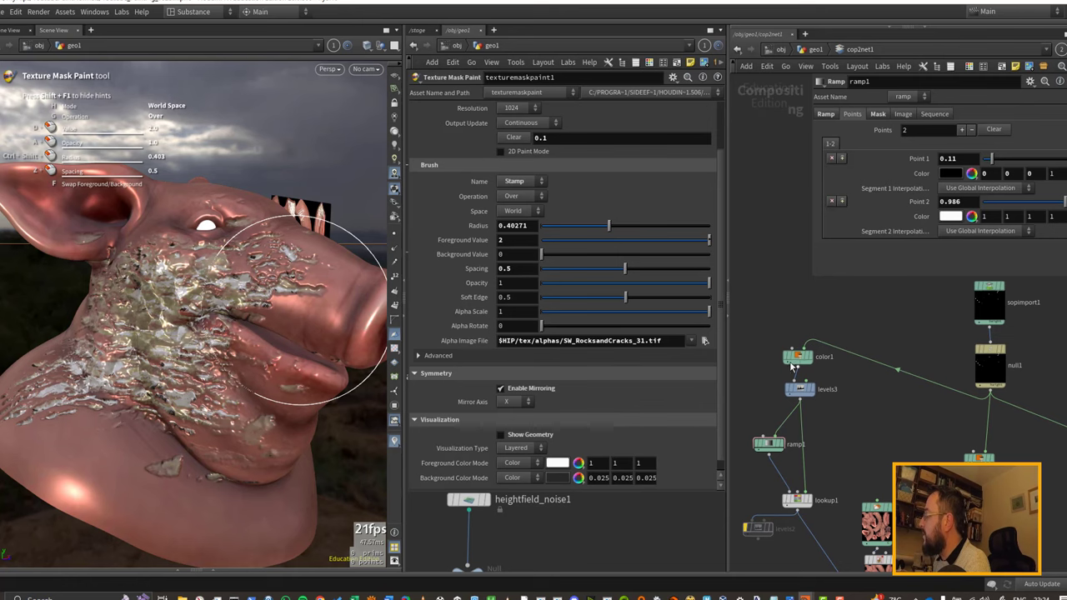
key(p)
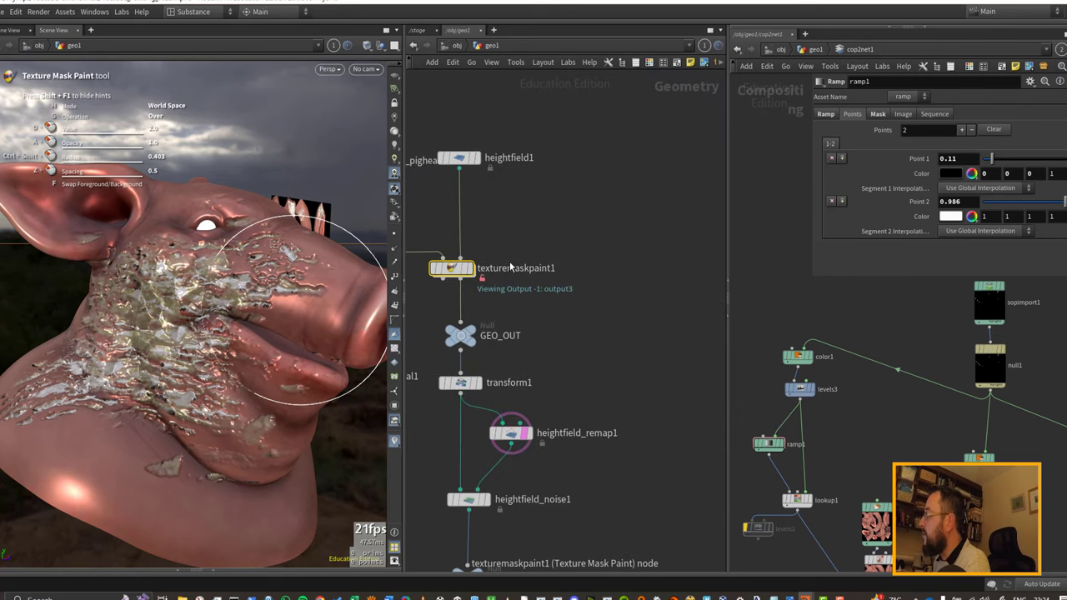
key(Escape)
drag(314, 255, 308, 267)
key(Return)
key(p)
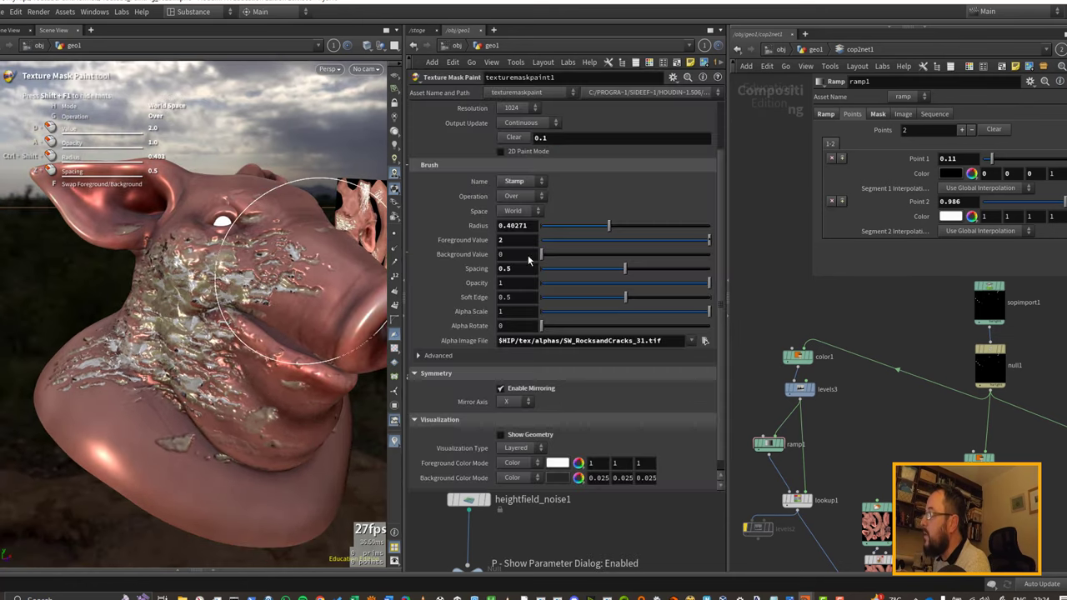
click(518, 109)
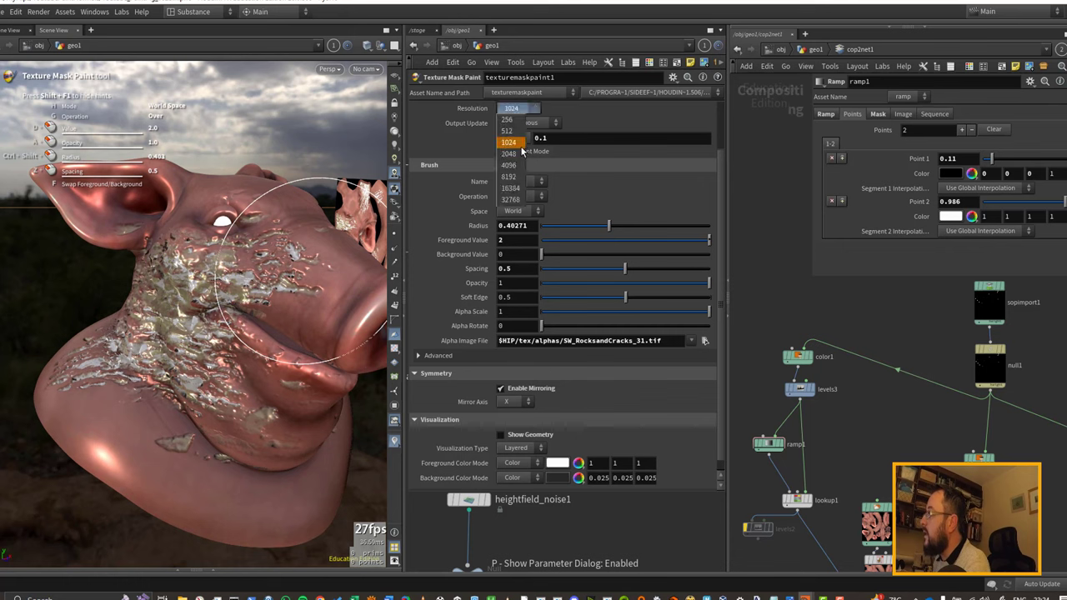
click(521, 154)
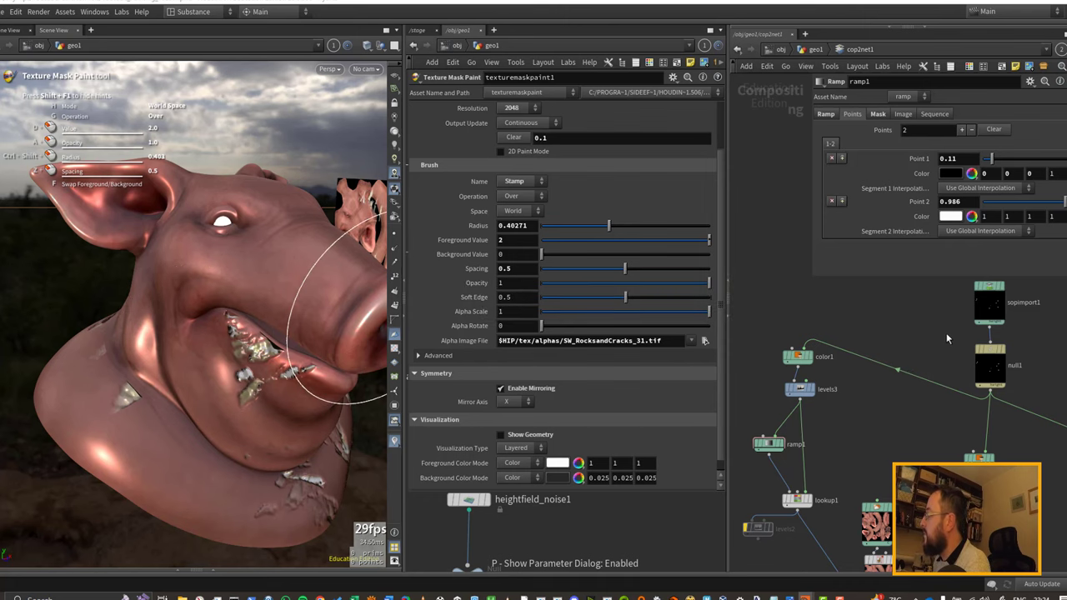
Display sopimport1 and restore the composite view to check its image size.
middle_drag(945, 338, 842, 388)
click(886, 350)
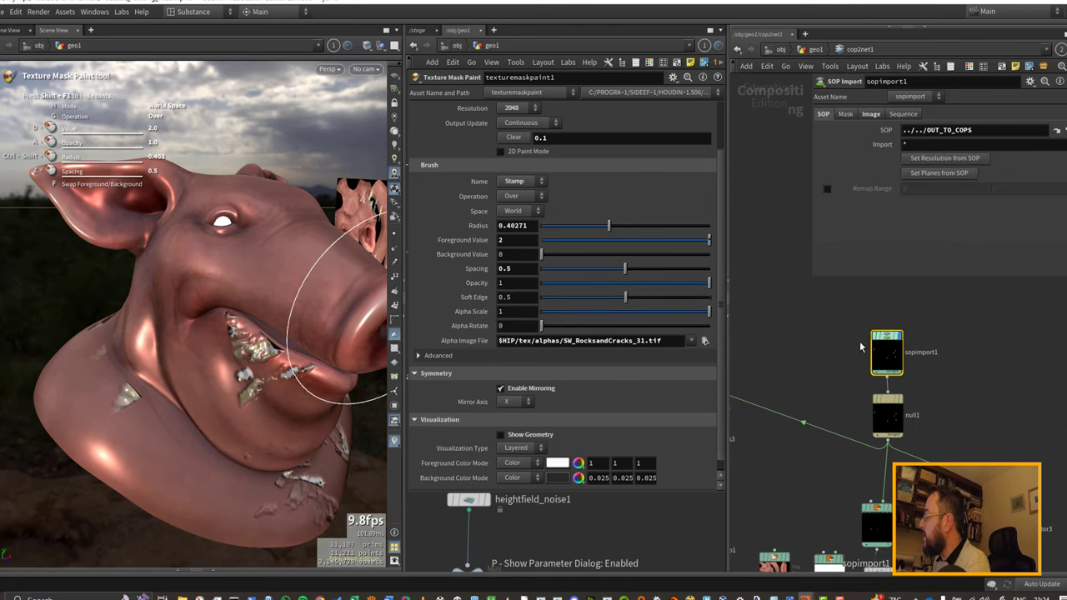
click(233, 571)
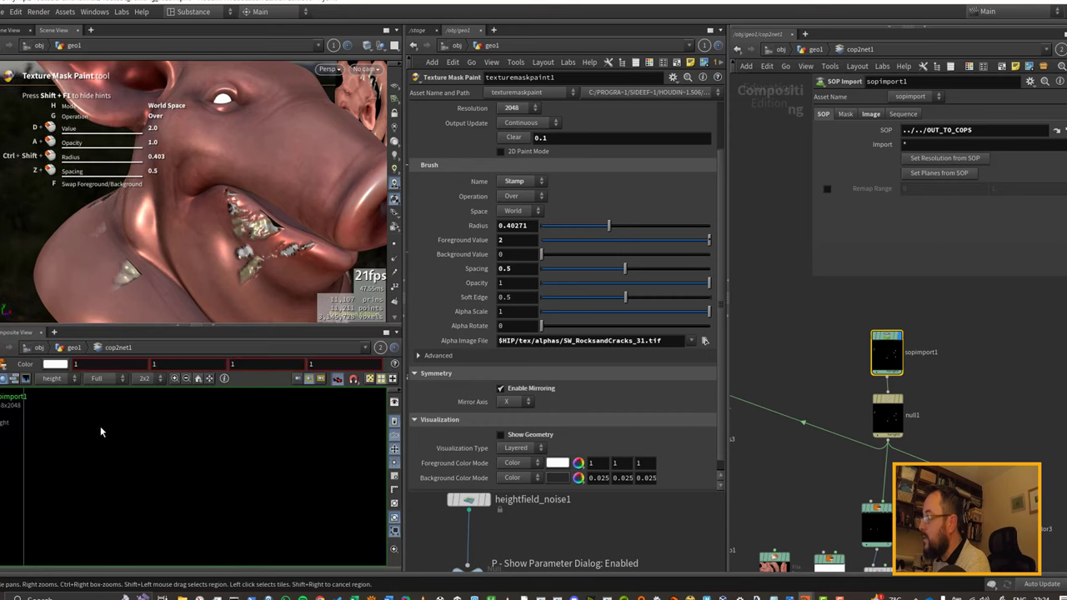
Check the image settings of levels3, color2 and color3 for size overrides.
middle_drag(809, 452, 967, 386)
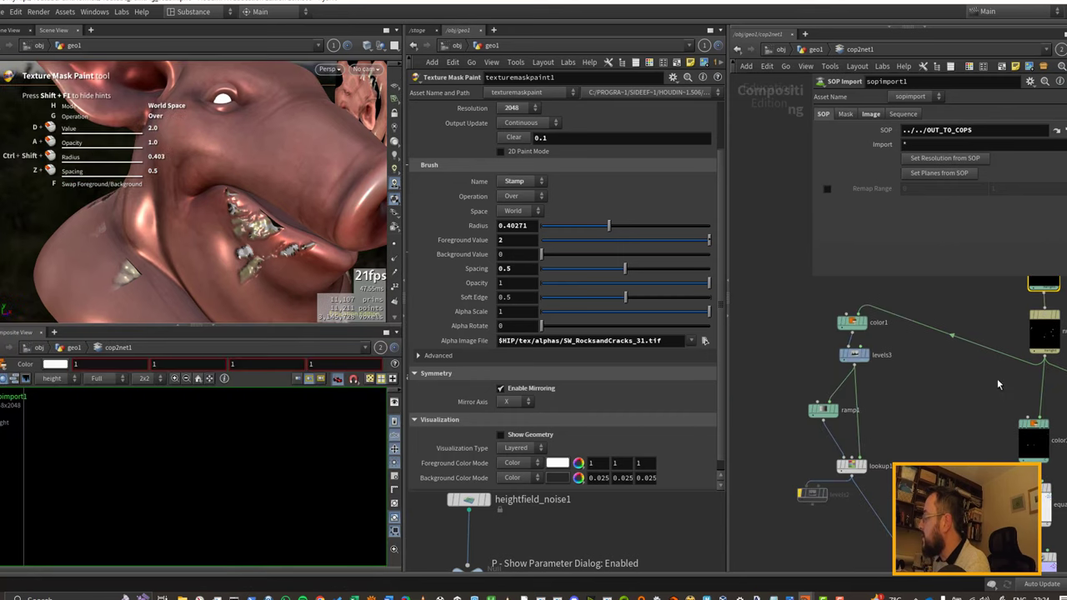
click(853, 355)
middle_drag(907, 311, 884, 399)
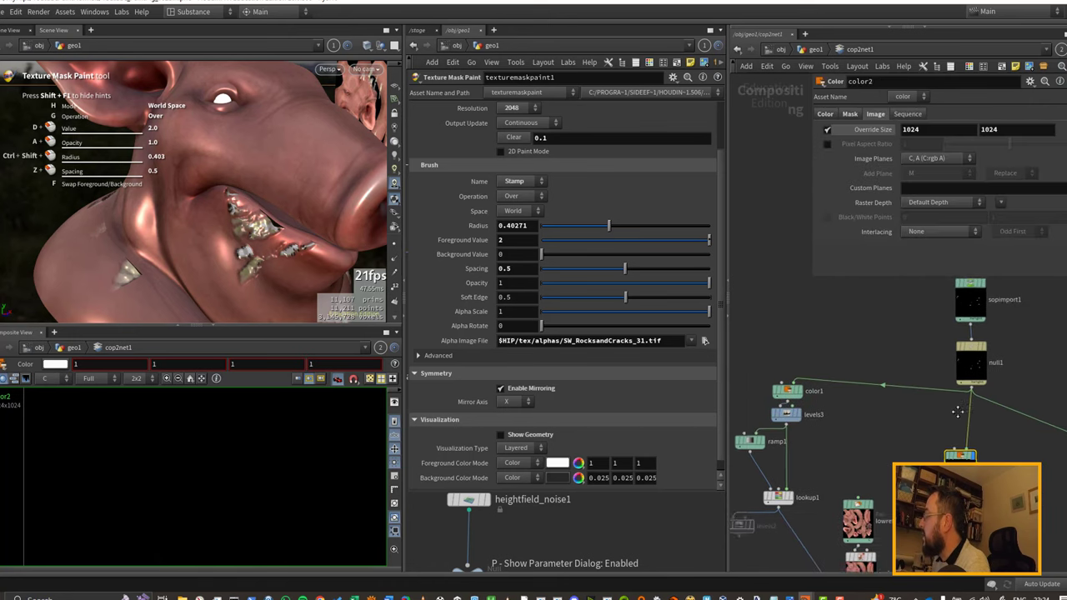
middle_drag(957, 411, 875, 390)
click(1027, 436)
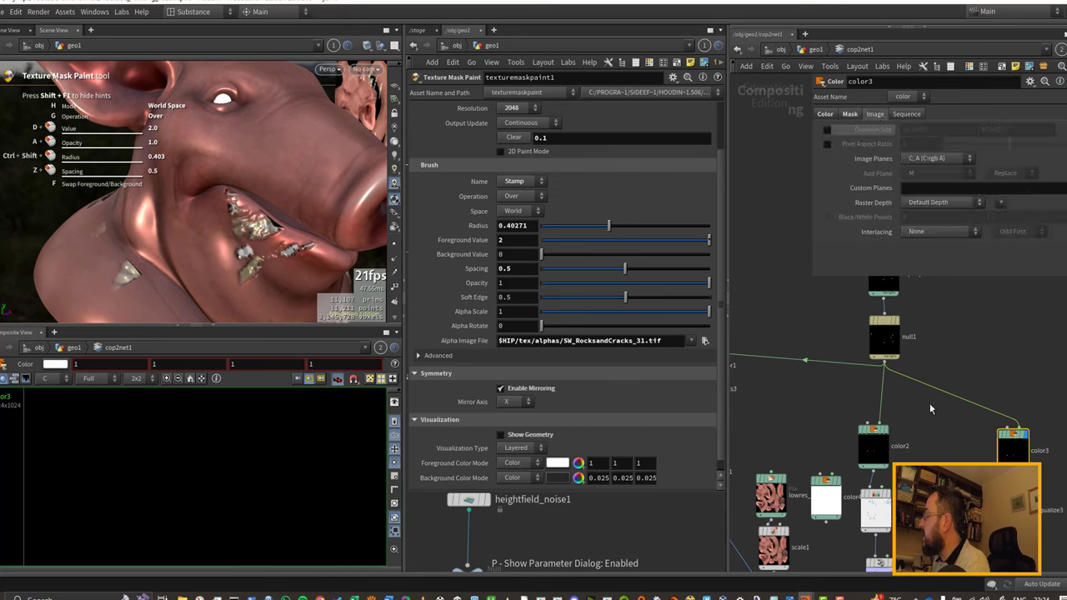
middle_drag(817, 406, 898, 410)
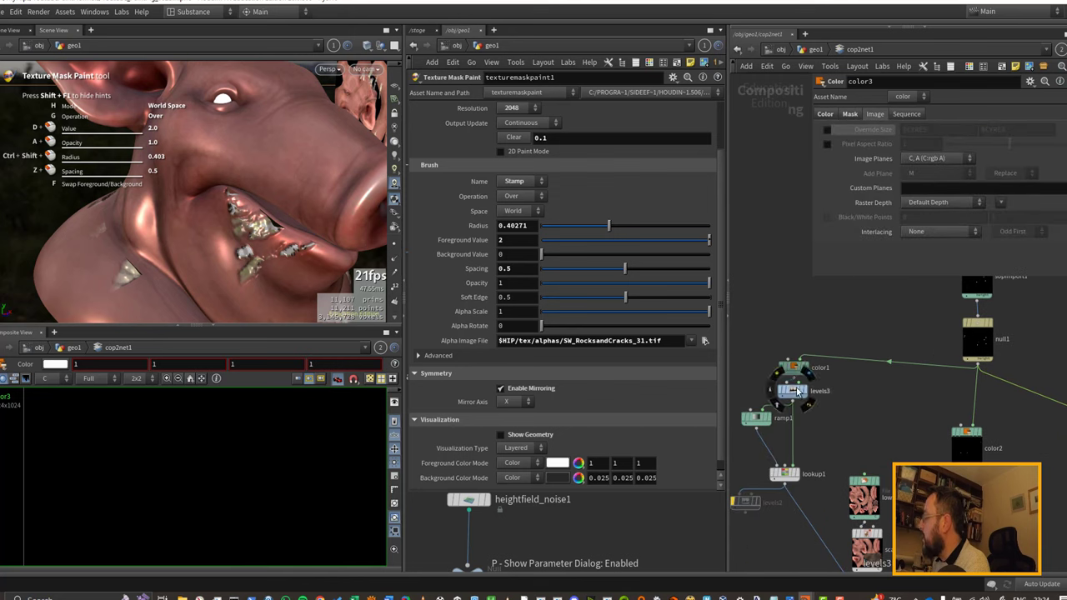
Space out levels3 and ramp1 below color1 and show ramp1's image settings.
drag(789, 392, 762, 440)
click(760, 436)
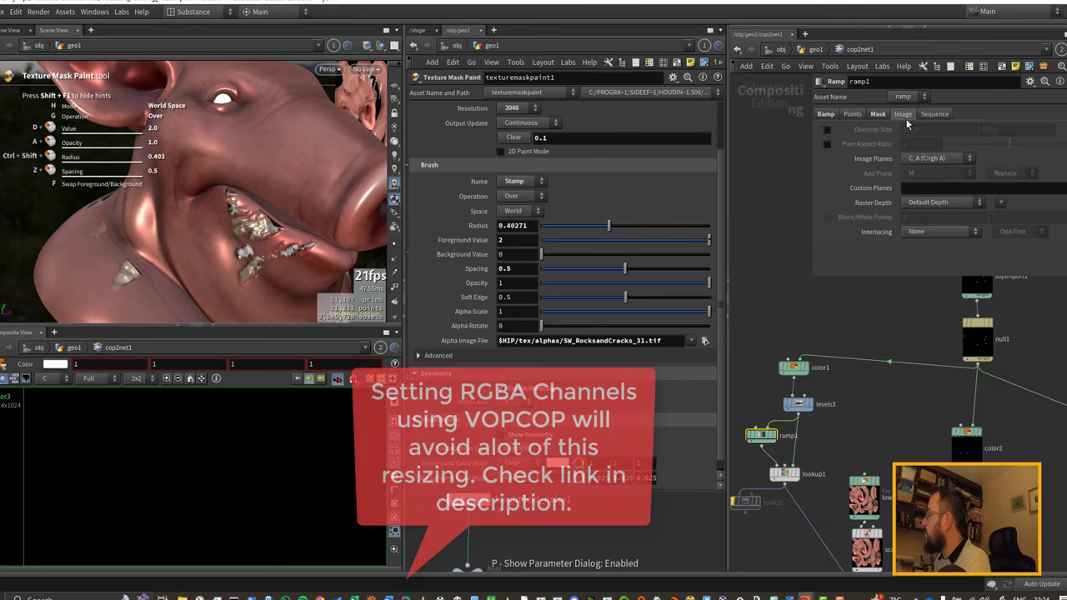
middle_drag(905, 316, 907, 365)
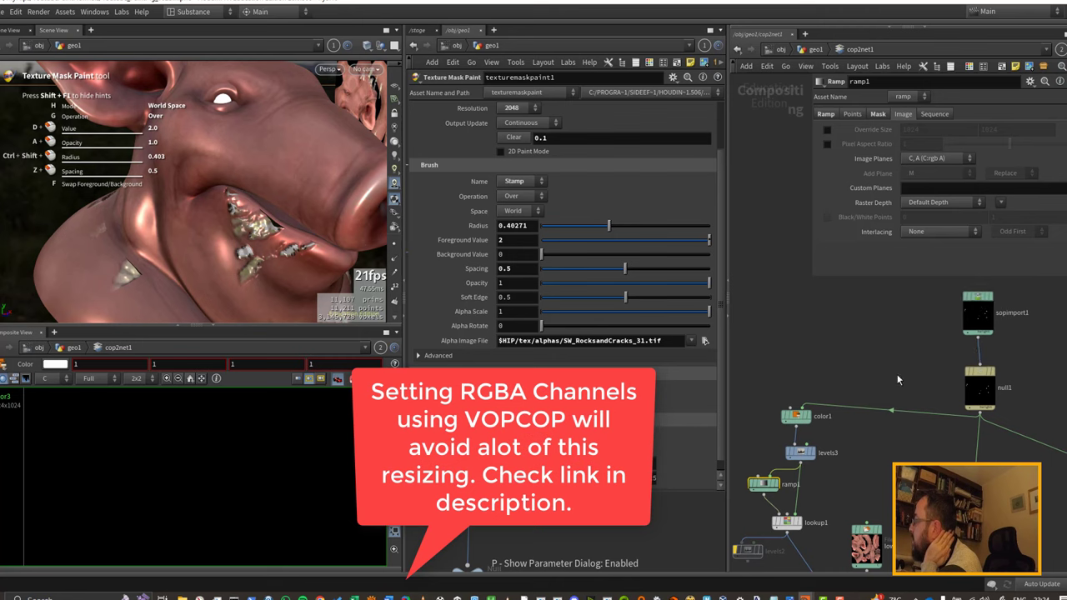
Try connecting sopimport1 directly to color1's free input, and cut that connection again.
drag(793, 408, 978, 334)
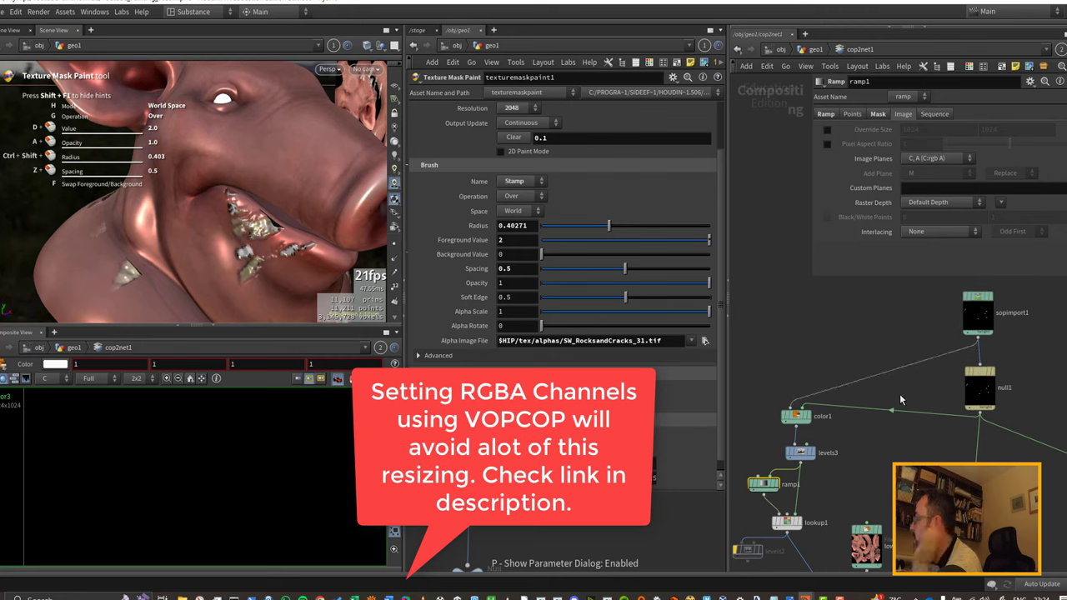
key(y)
drag(899, 395, 881, 359)
middle_drag(938, 449, 890, 430)
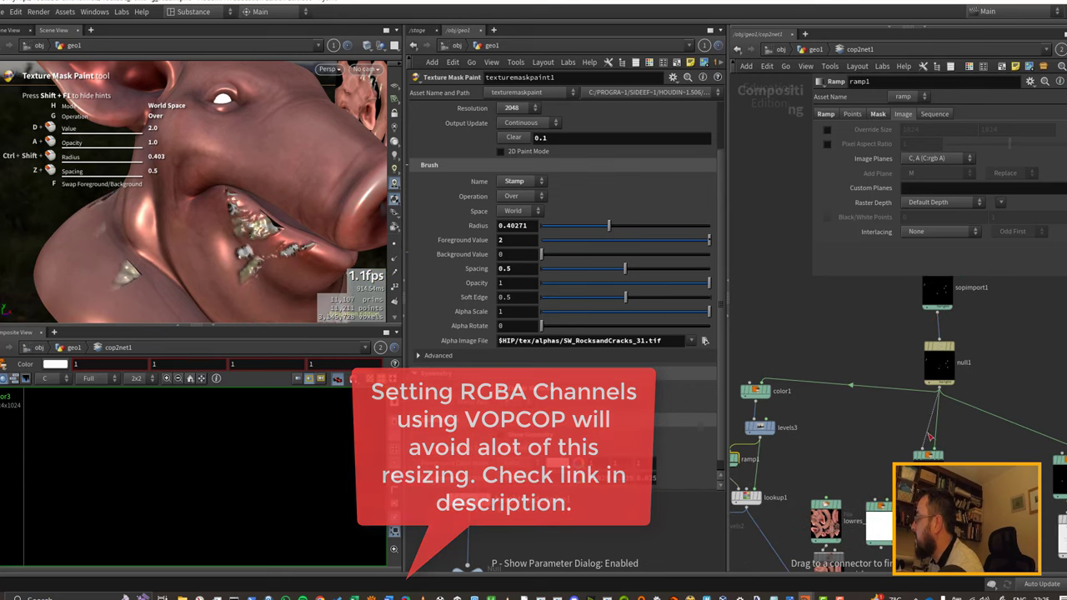
Cut null1's extra wire into color2, and try wiring null1 to color3's free input and cutting that connection again.
key(y)
drag(923, 418, 934, 434)
middle_drag(954, 407, 925, 395)
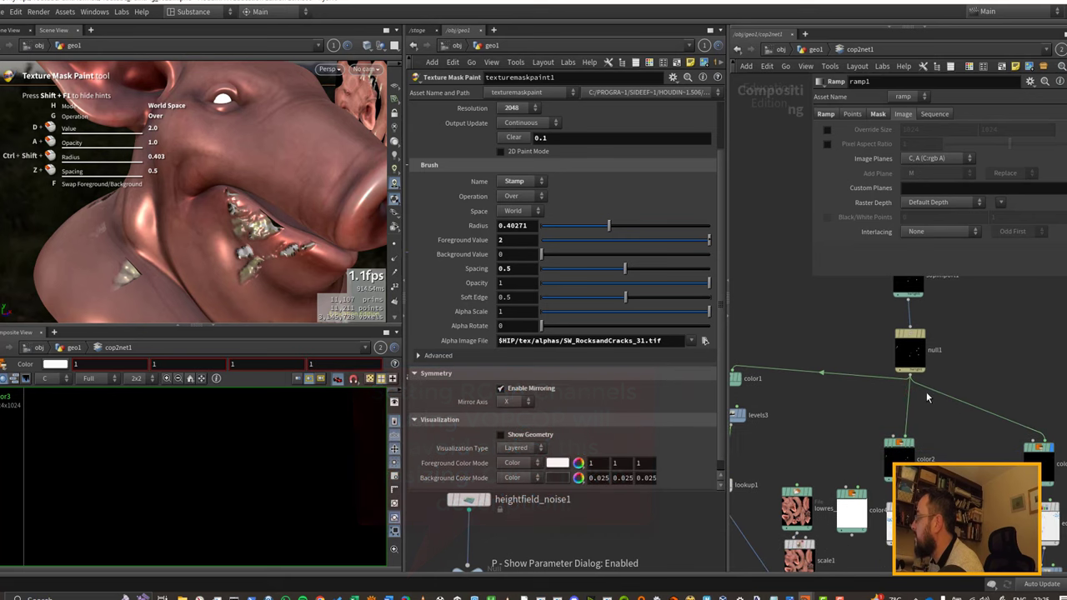
mouse_move(910, 378)
mouse_down()
mouse_move(1023, 445)
mouse_move(1034, 431)
mouse_up()
key(y)
middle_drag(837, 442, 888, 425)
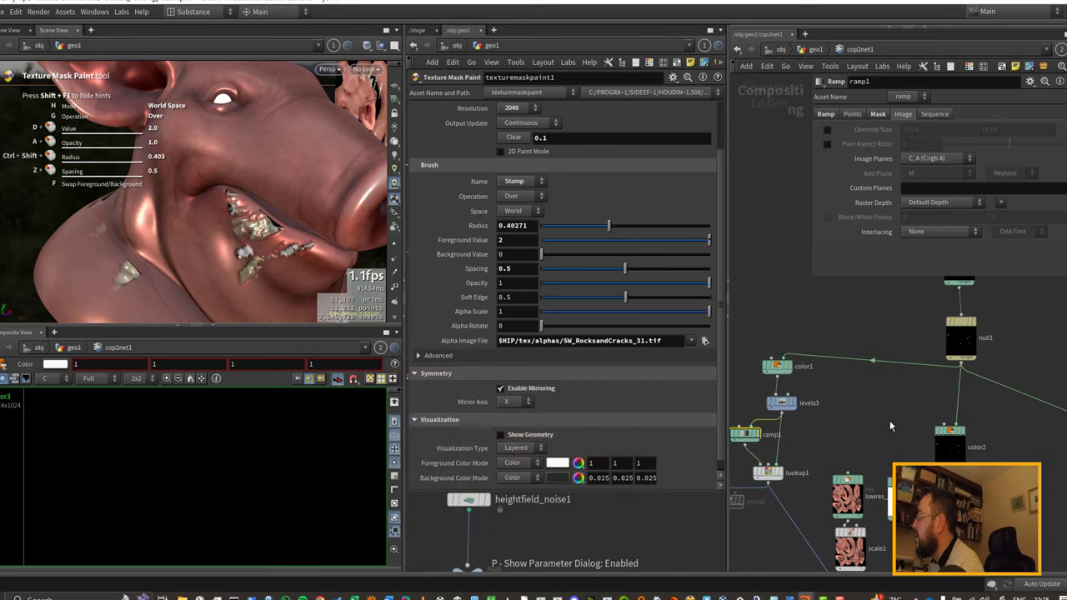
Display lookup1 in the composite view, examine its whole image, and check the displaced detail around the pig's mouth.
drag(781, 408, 751, 408)
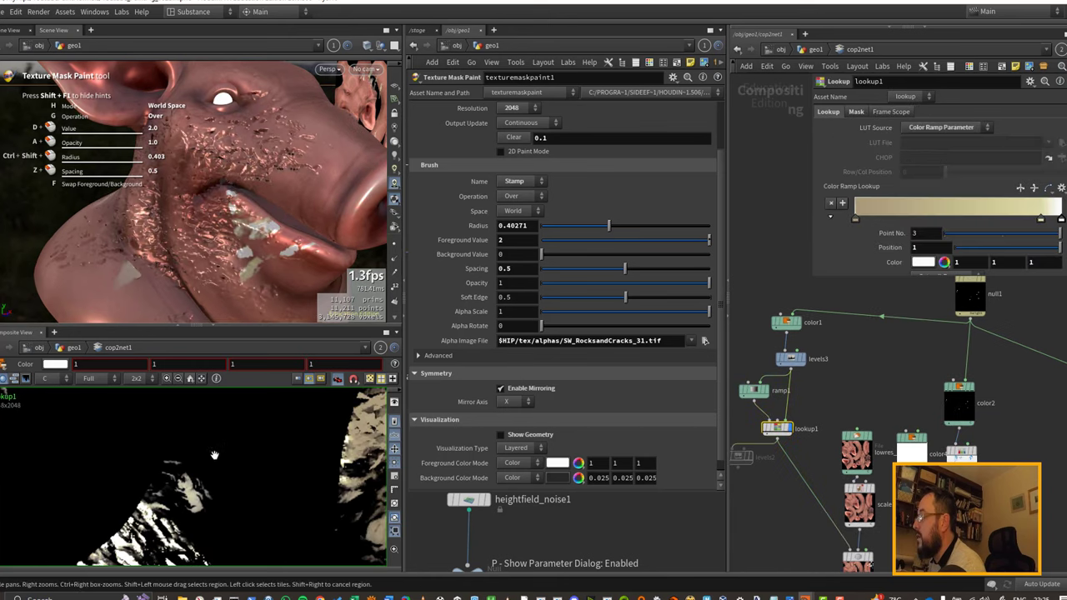
scroll(218, 458, down, 4)
middle_drag(253, 443, 251, 469)
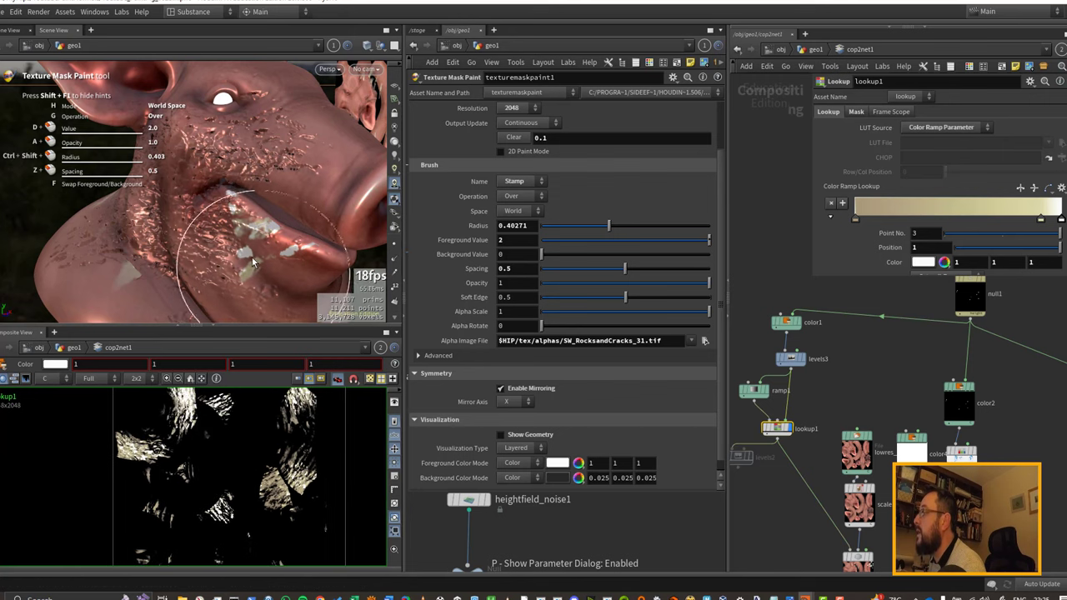
mouse_move(252, 257)
alt+mouse_down()
mouse_move(306, 229)
mouse_move(252, 256)
alt+mouse_up()
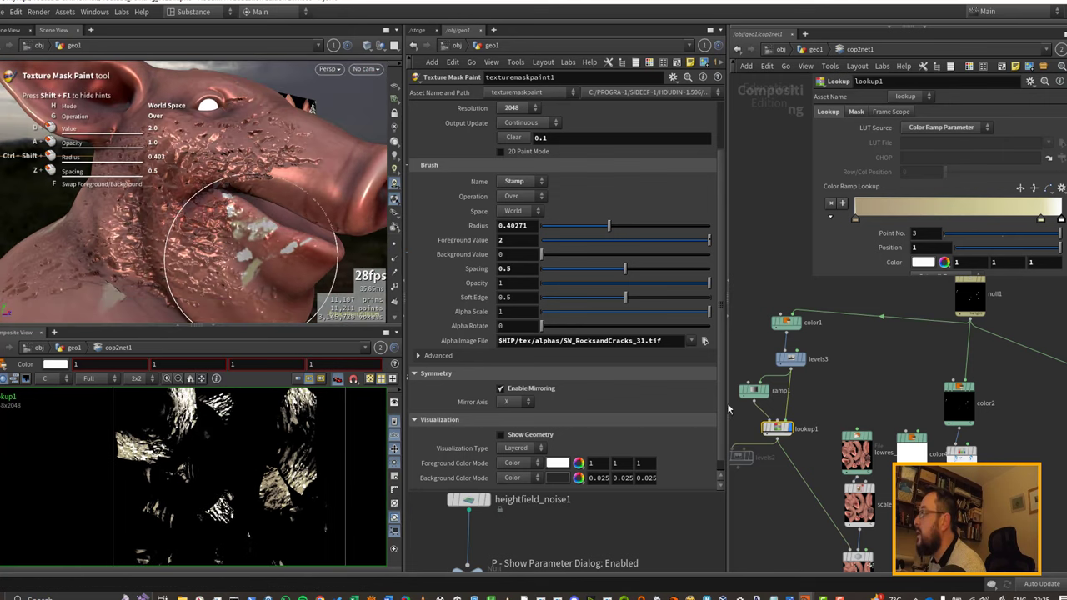
Set scale1's image size to 2048 by 2048 and check the composited detail on the pig head.
middle_drag(825, 435, 816, 391)
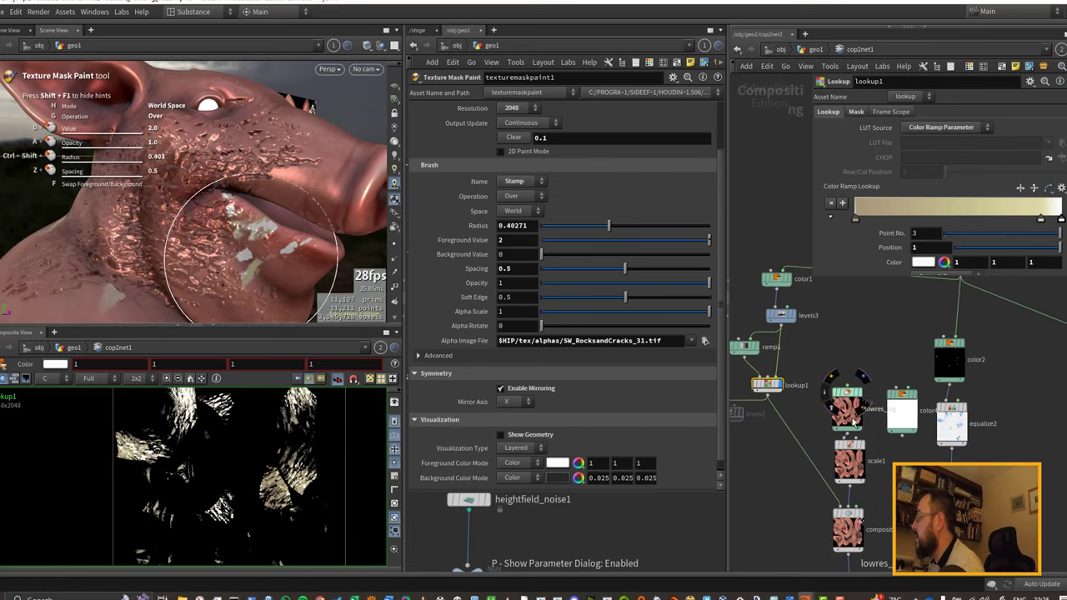
click(848, 456)
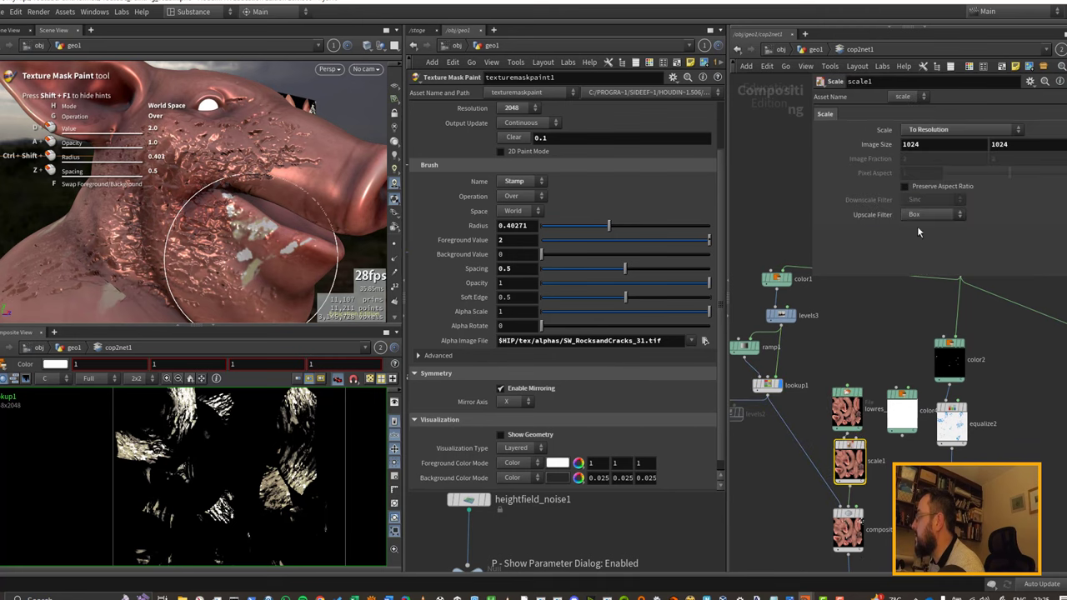
click(942, 144)
text(2048)
key(Tab)
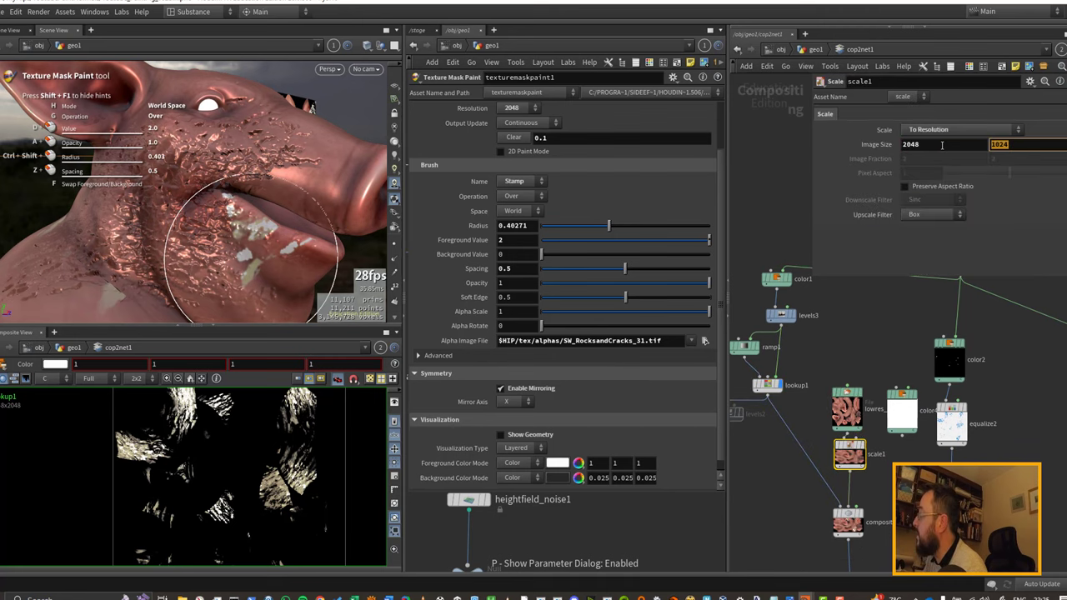
text(20)
mouse_move(291, 174)
alt+mouse_down()
mouse_move(345, 170)
mouse_move(279, 172)
mouse_move(302, 172)
alt+mouse_up()
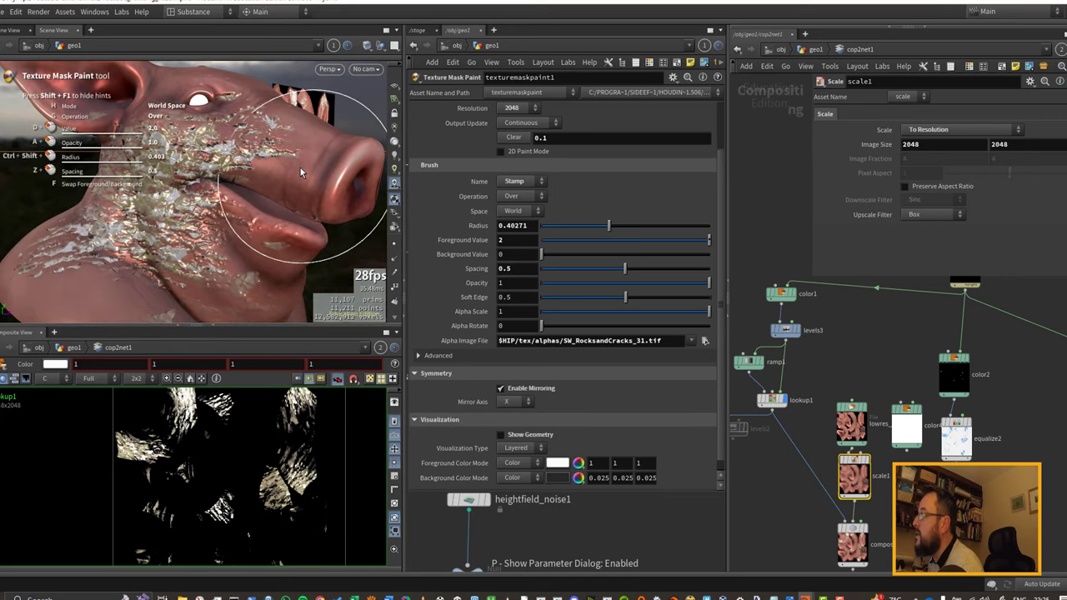
middle_drag(750, 305, 757, 330)
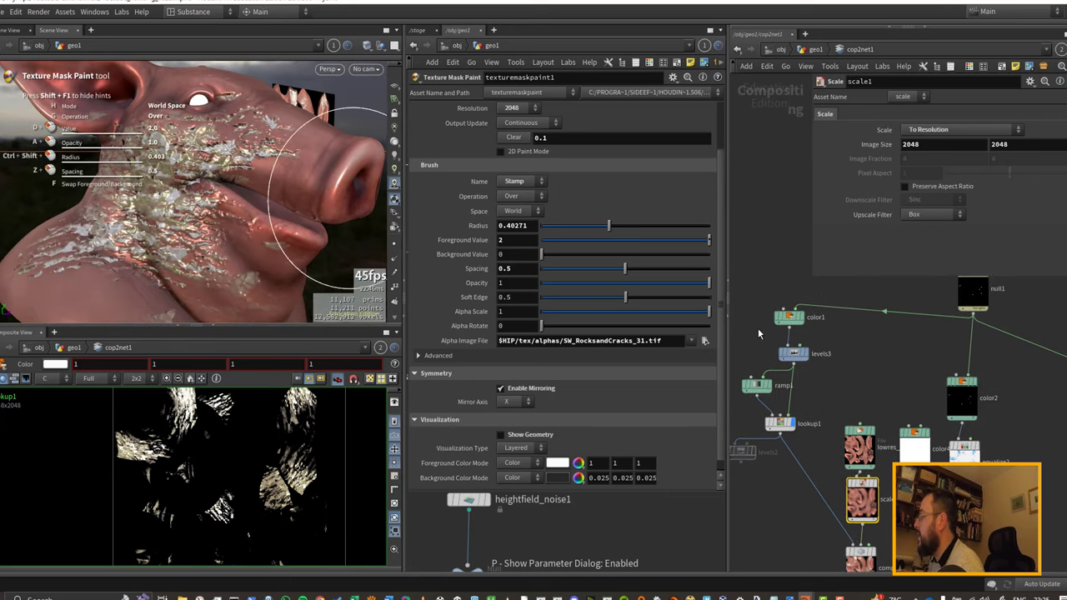